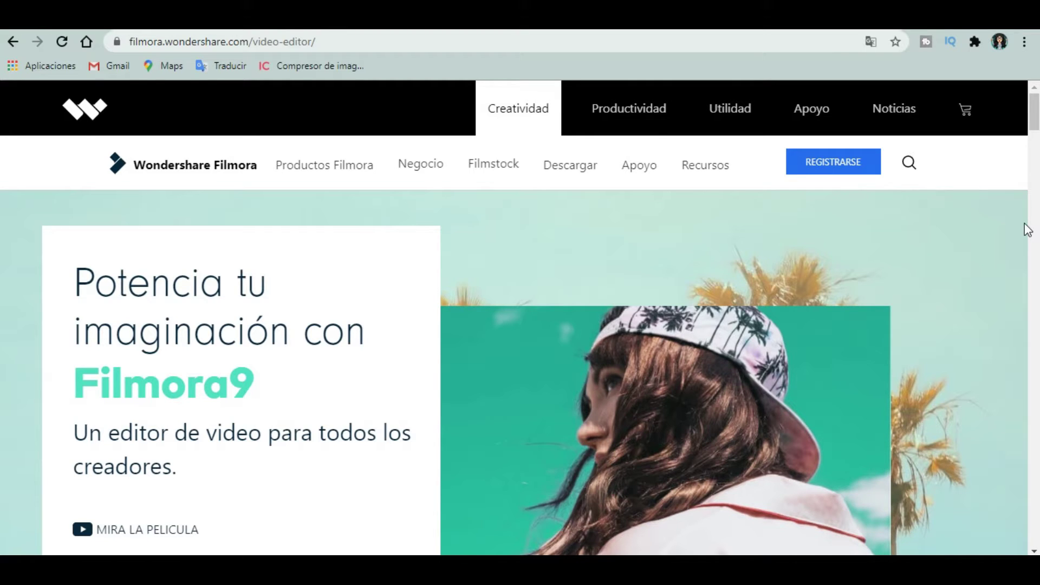
scroll(608, 355, "down", 9)
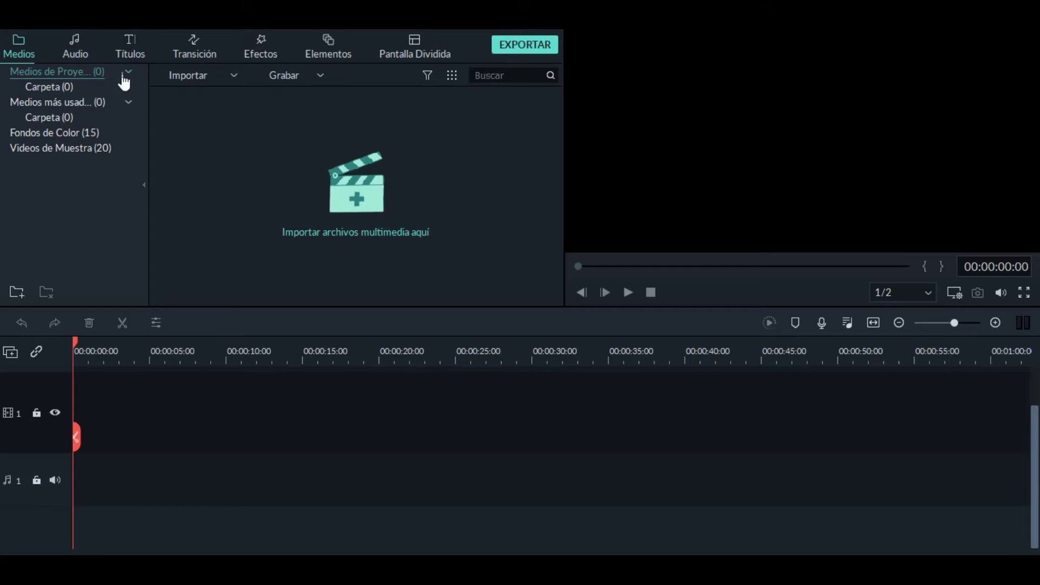
Step: Browse the title templates in the Apertura category to examine the available intro designs
left_click(130, 55)
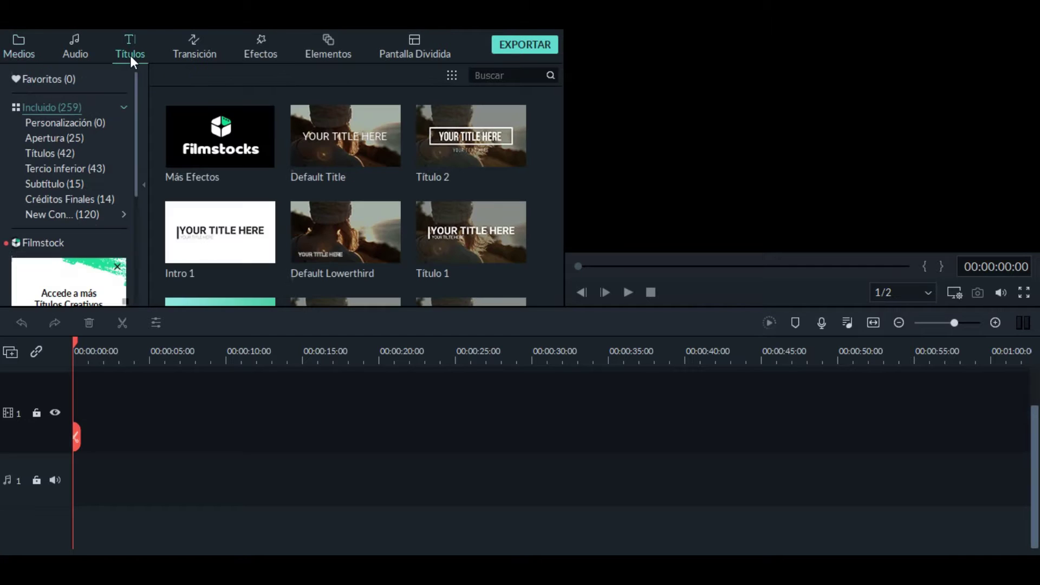
left_click(61, 142)
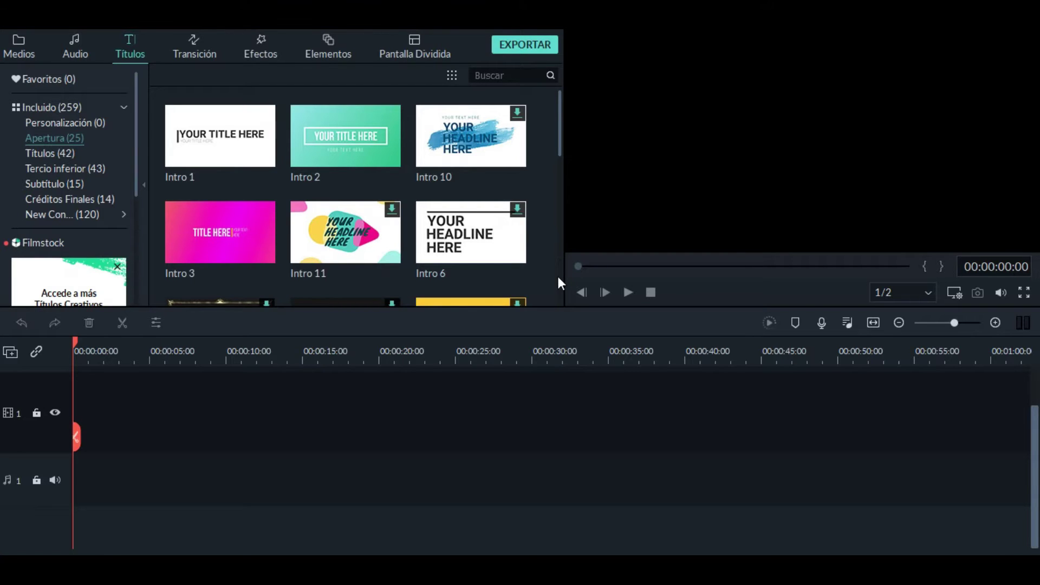
scroll(557, 274, "down", 4)
scroll(558, 282, "down", 4)
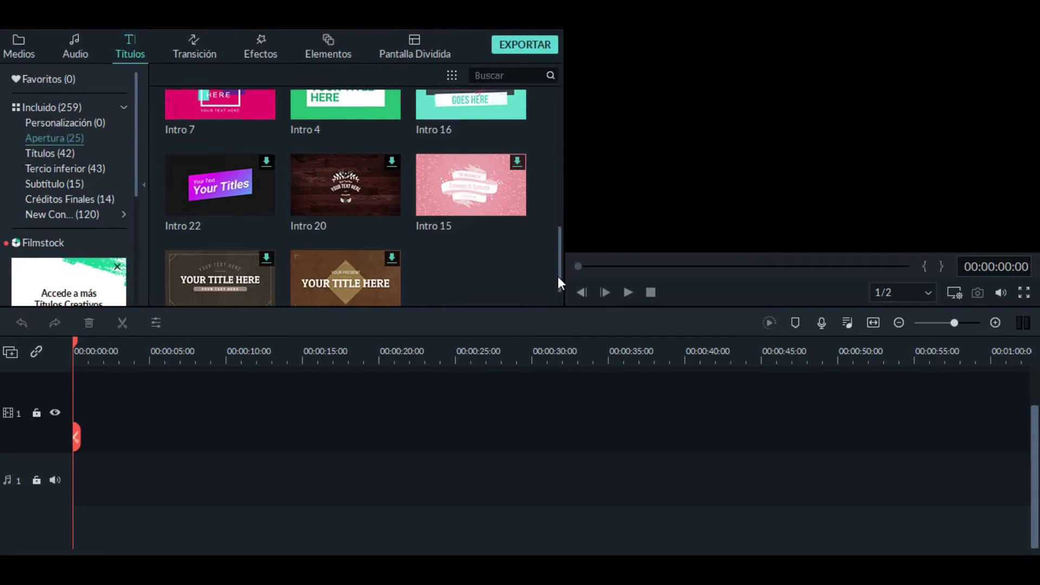
scroll(560, 295, "down", 5)
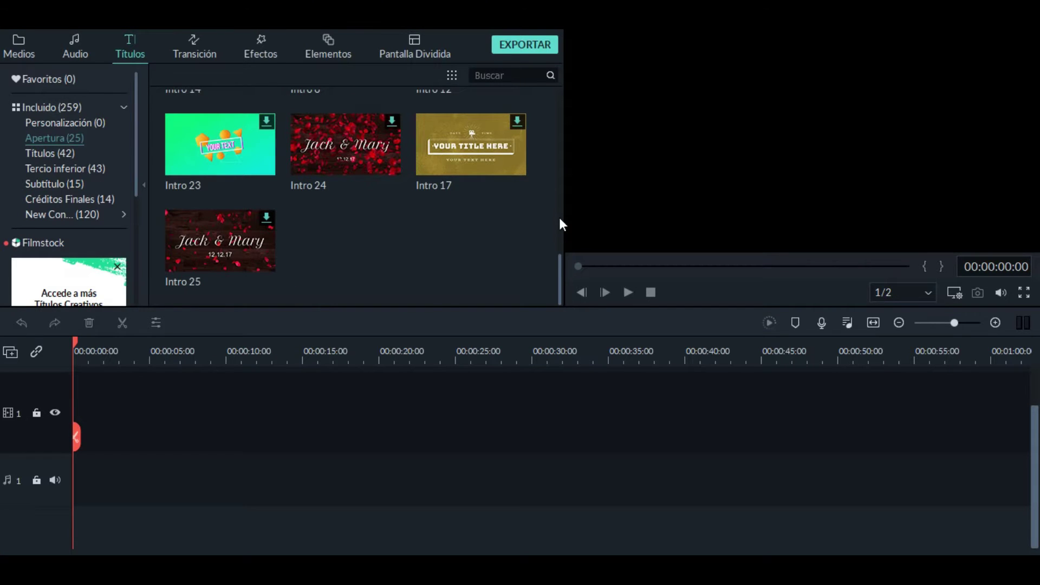
scroll(560, 220, "up", 4)
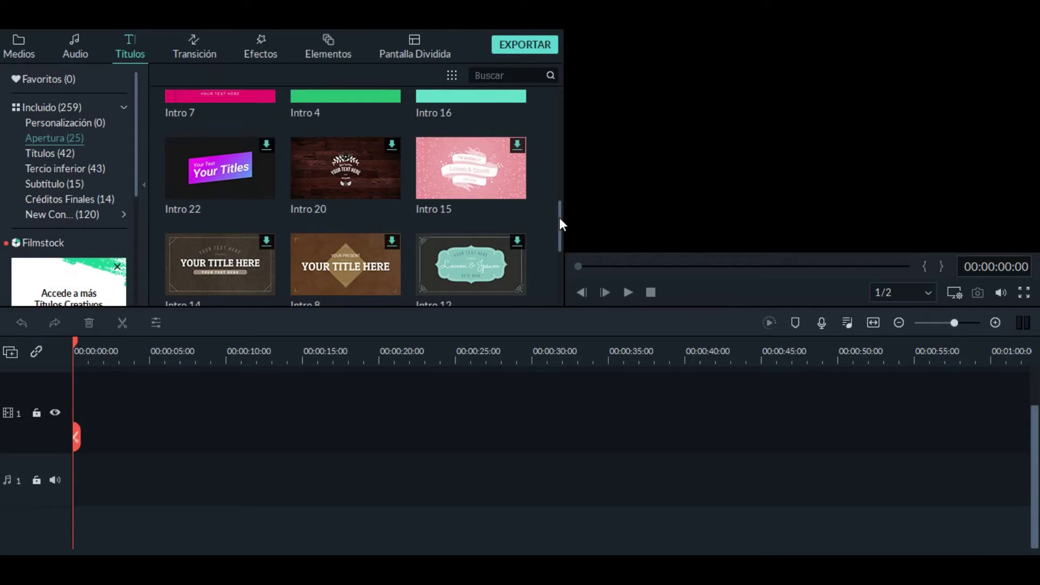
scroll(562, 173, "up", 3)
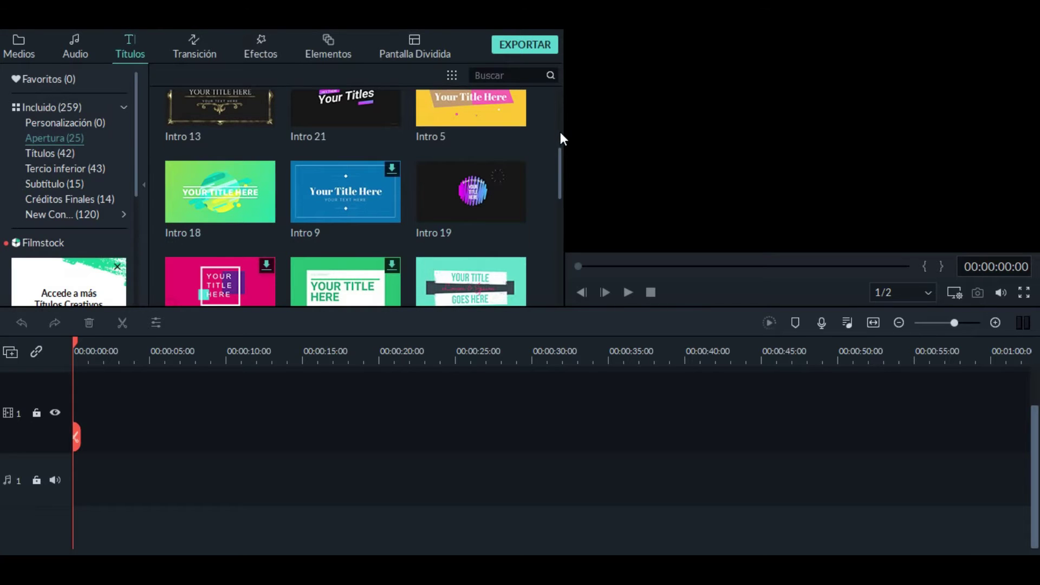
scroll(561, 139, "up", 3)
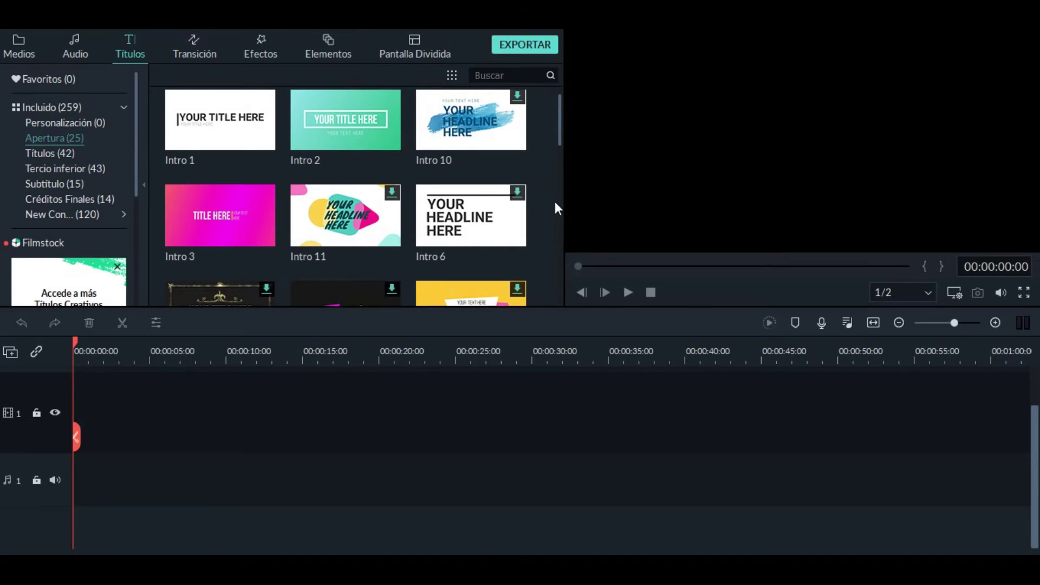
Step: Download the Intro 9 opening template from the Apertura titles
scroll(558, 203, "down", 3)
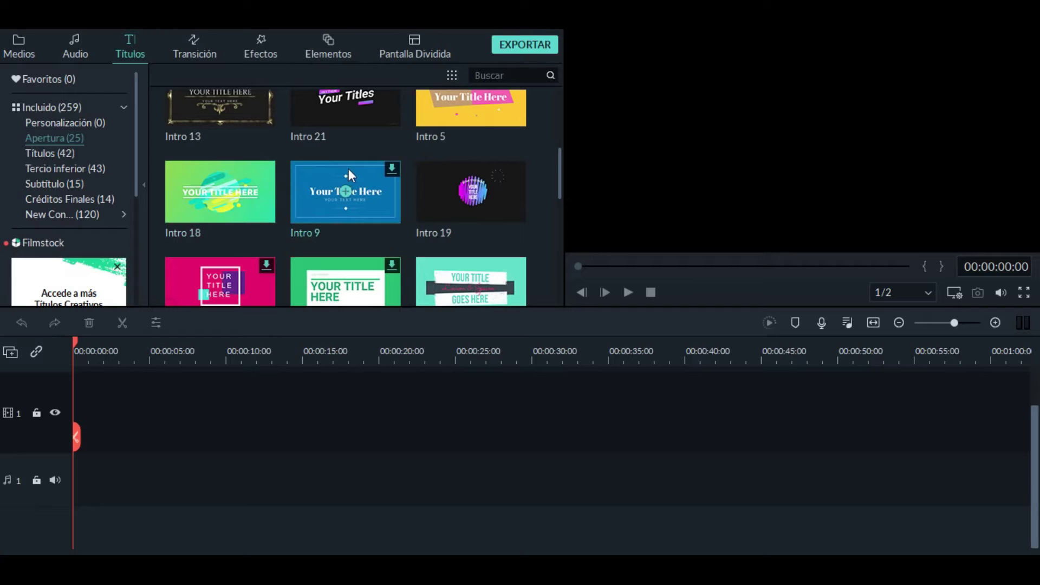
left_click(353, 198)
right_click(353, 198)
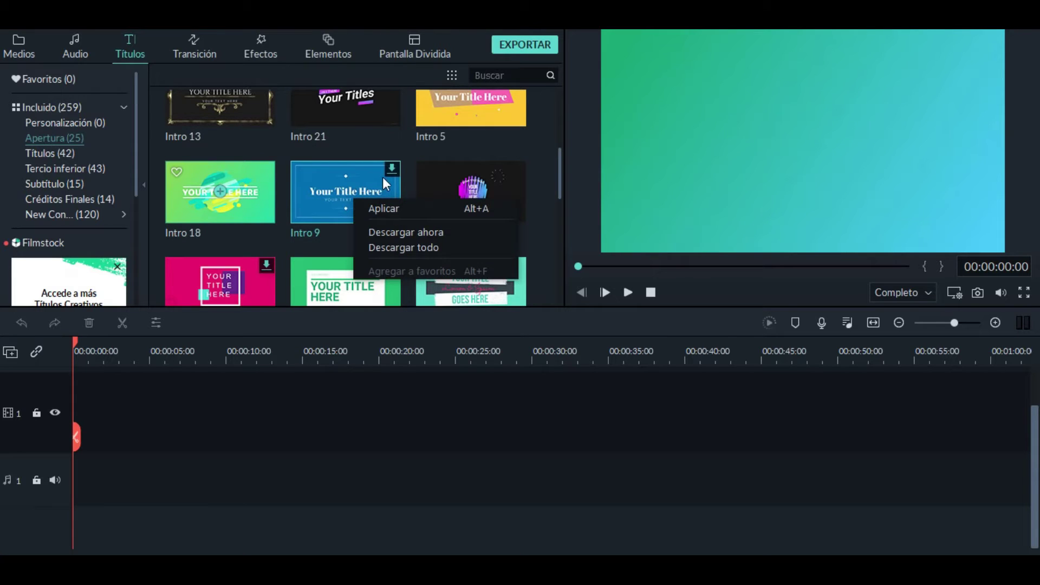
left_click(402, 233)
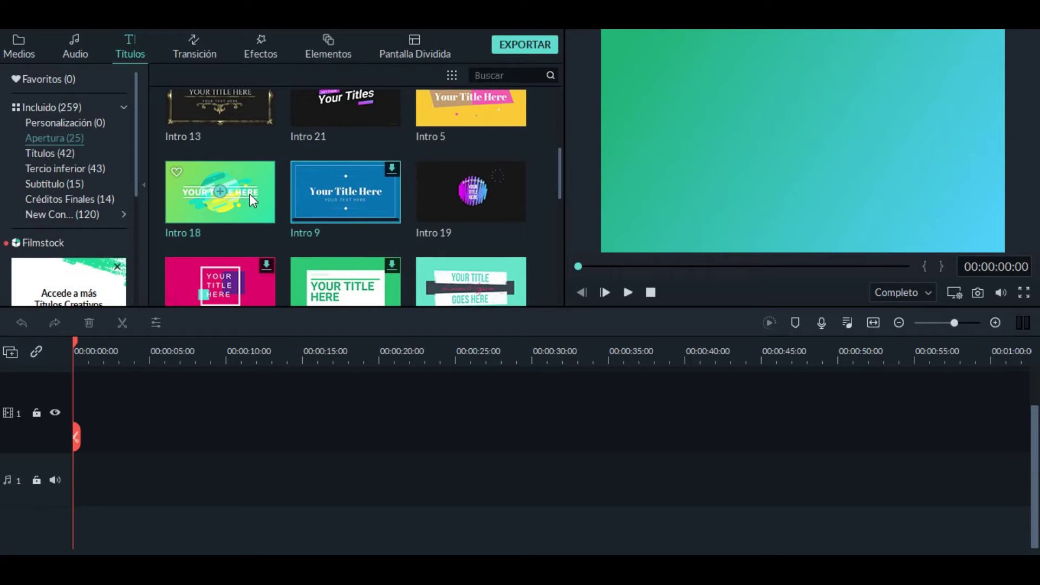
Step: Place the Intro 18 template at the start of video track 1 and play part of it in the preview
left_click_drag(247, 191, 77, 427)
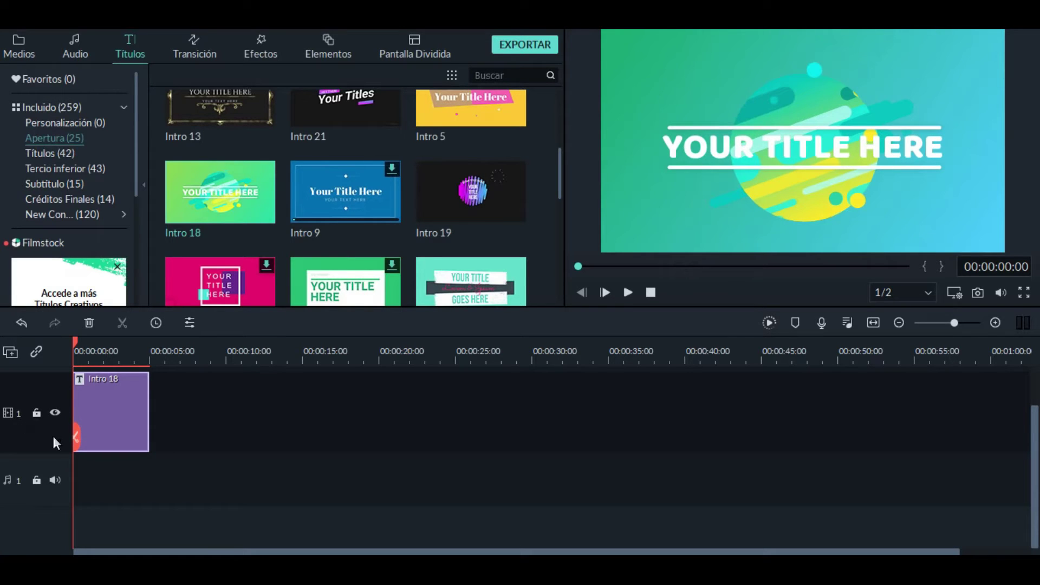
left_click(632, 291)
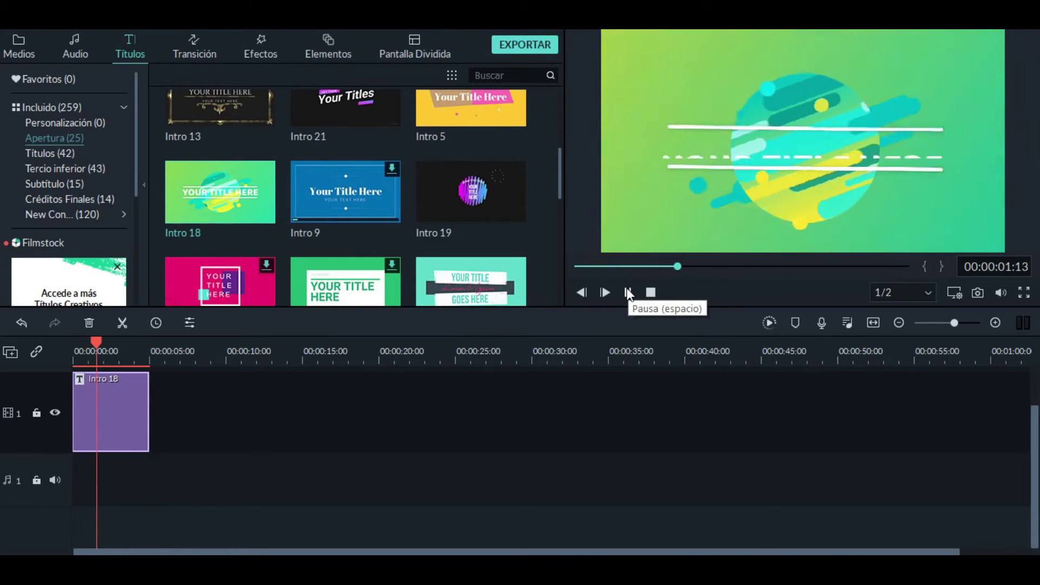
left_click(628, 293)
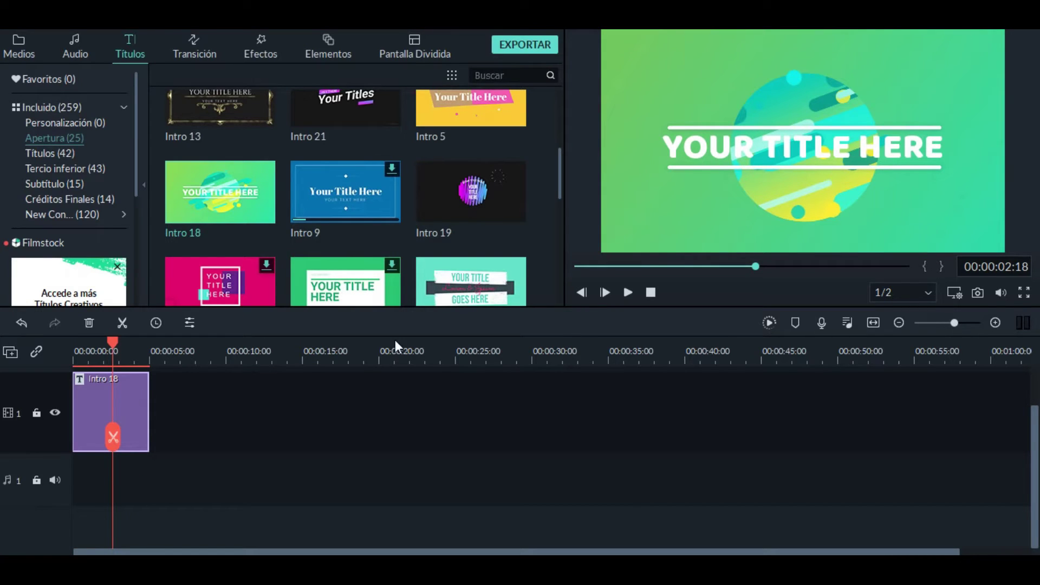
Step: Replace the placeholder title text of the Intro 18 clip with "MaDEP"
double_click(672, 148)
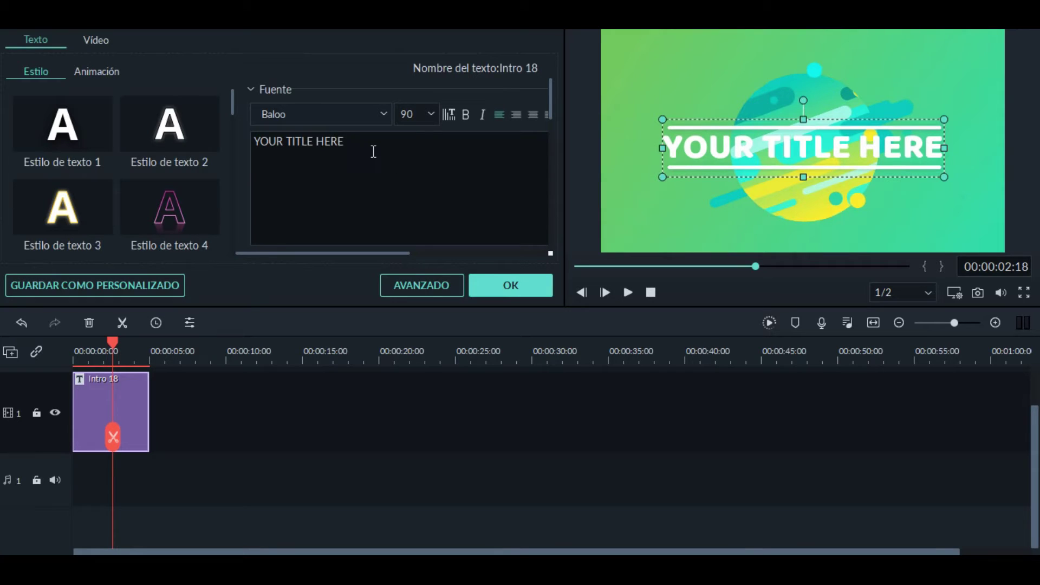
key("BackSpace")
key("BackSpace")
key("BackSpace")
key("BackSpace")
key("BackSpace")
key("BackSpace")
key("BackSpace")
key("BackSpace")
key("BackSpace")
key("BackSpace")
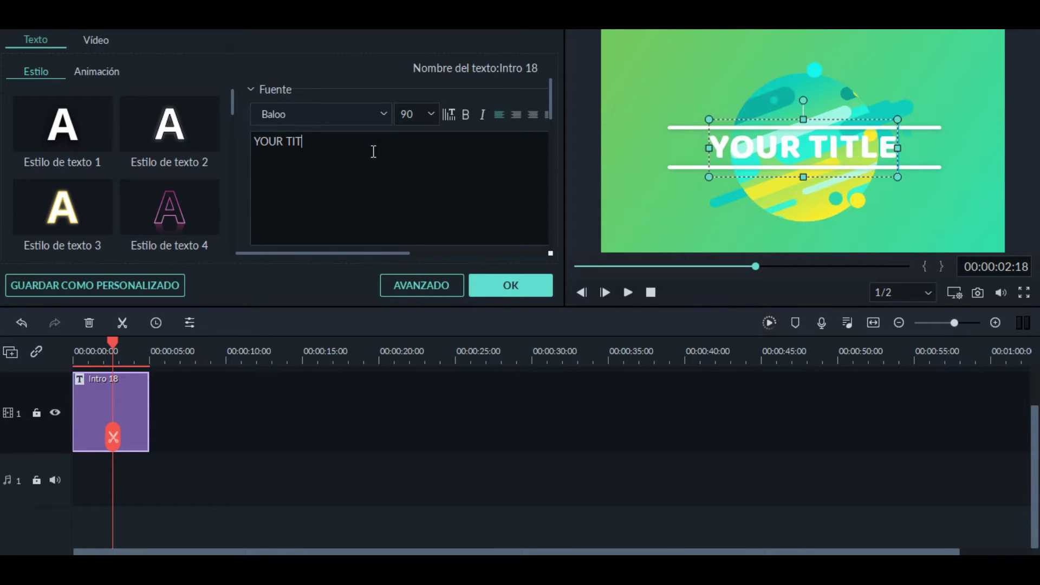
key("BackSpace")
key("BackSpace")
key("BackSpace")
key("BackSpace")
key("BackSpace")
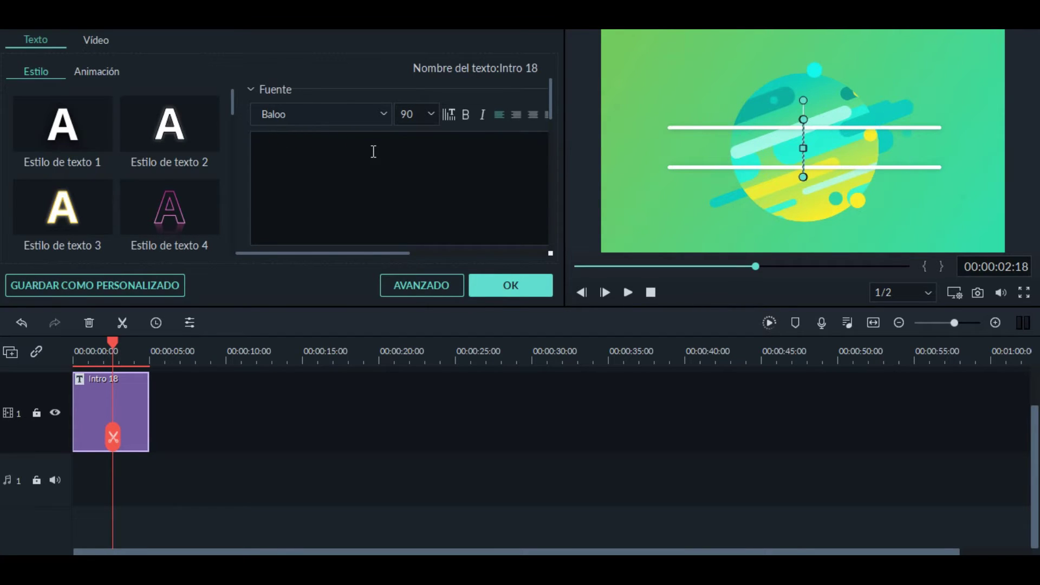
type("M")
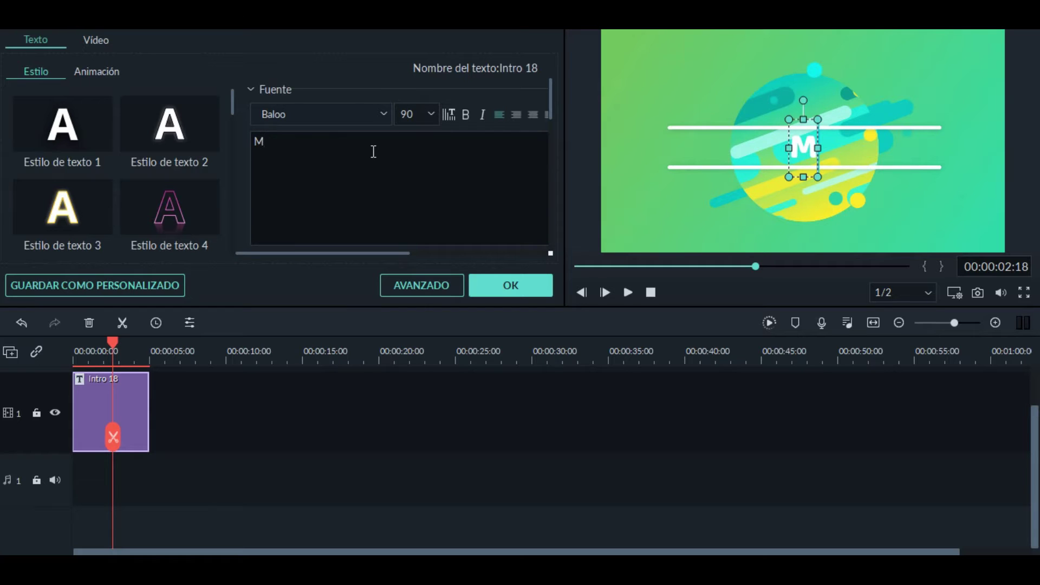
type("aDEP")
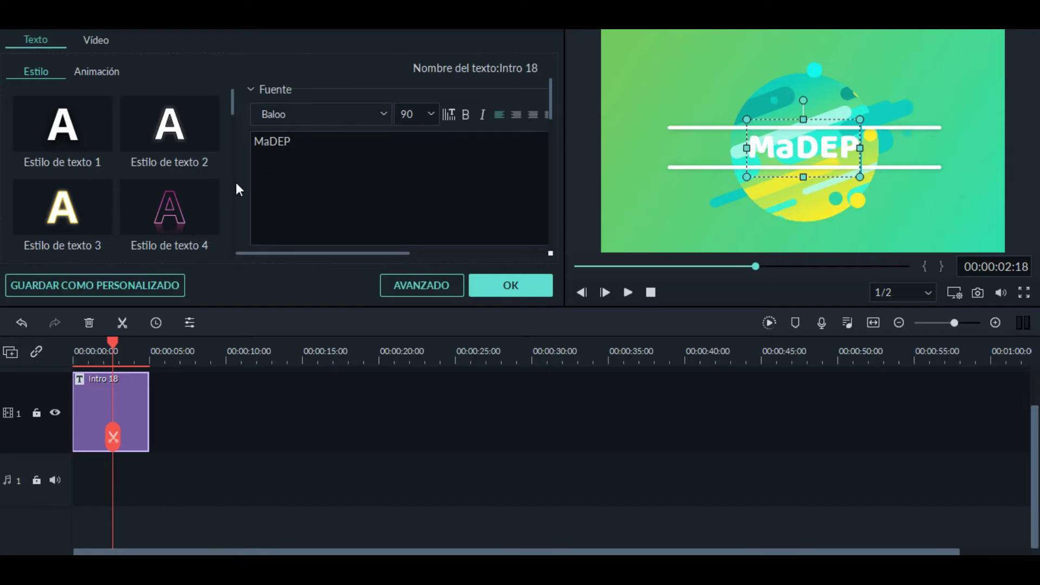
Step: Try several preset text styles on the MaDEP title and settle on Estilo de texto 21
scroll(231, 184, "down", 2)
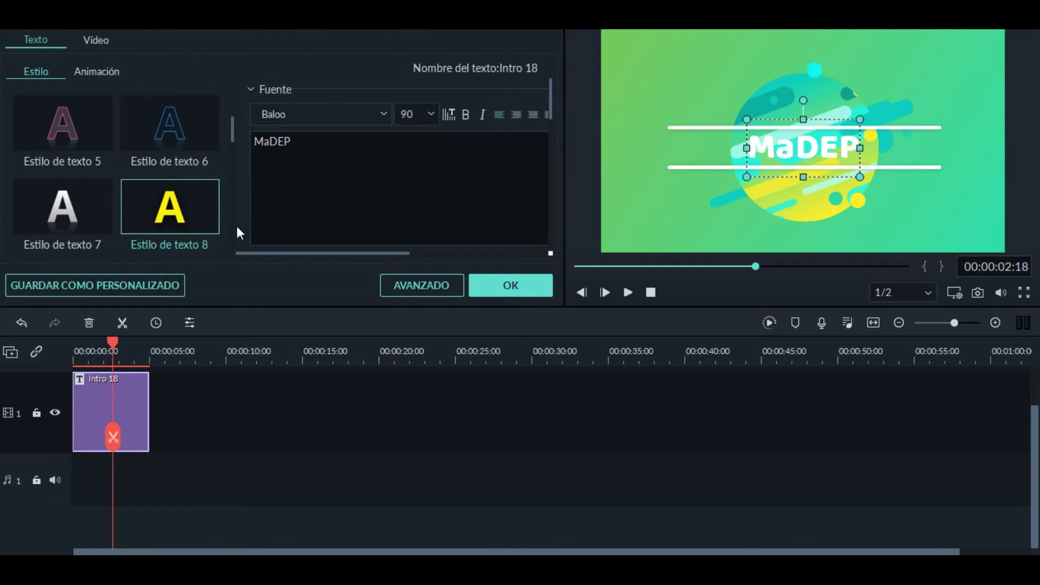
left_click(171, 211)
scroll(233, 204, "down", 6)
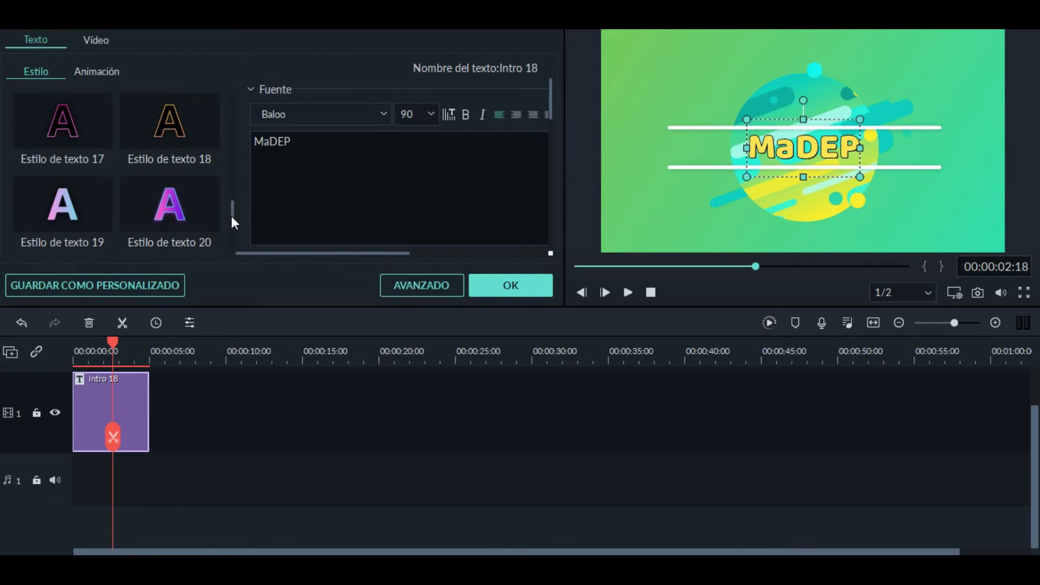
left_click(154, 200)
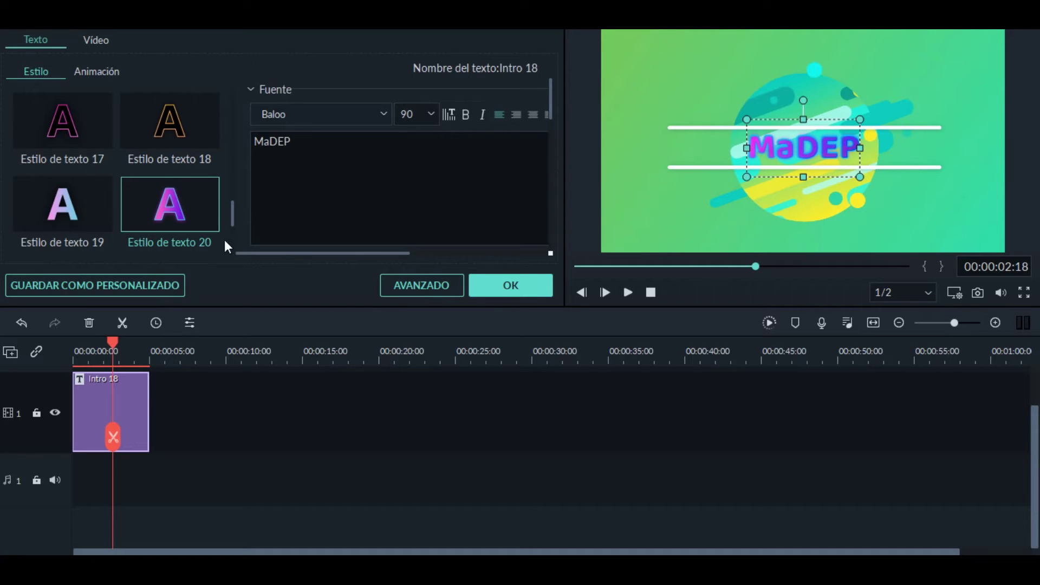
scroll(232, 242, "down", 2)
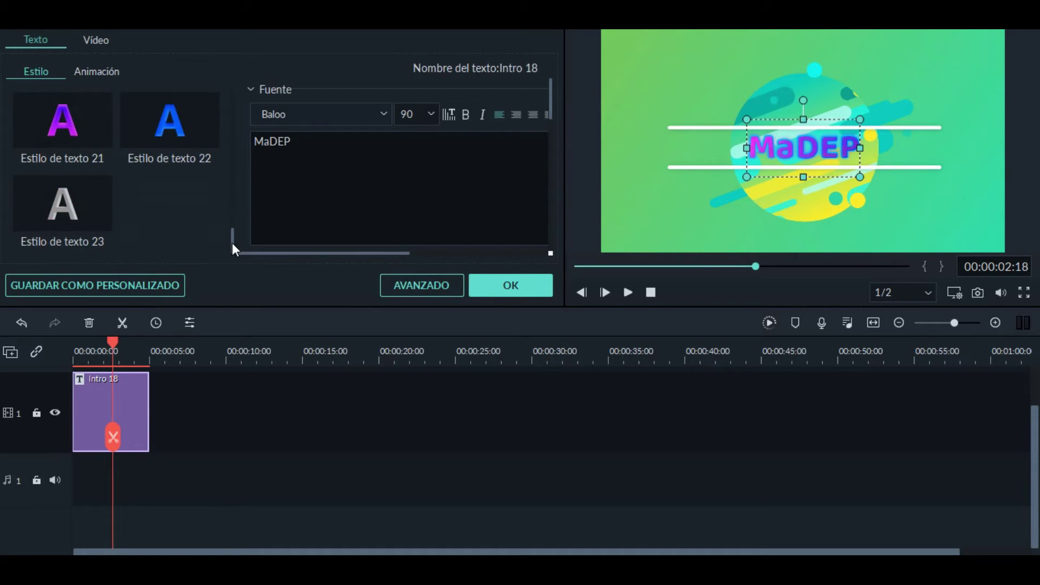
left_click(177, 120)
left_click(79, 118)
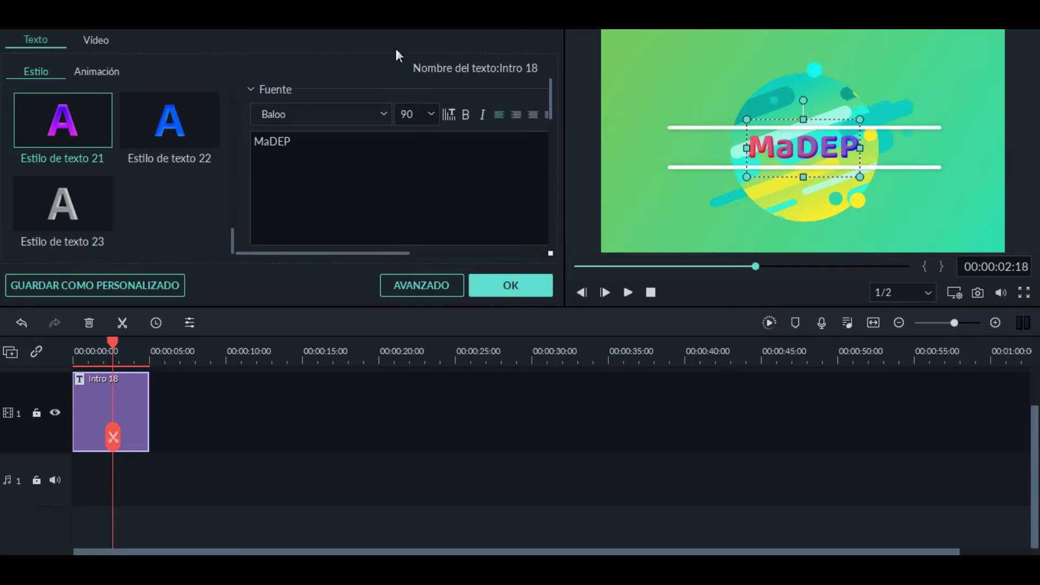
Step: Try the Aleatorio text animation on the title and settle on Salto de Pulga
left_click(95, 76)
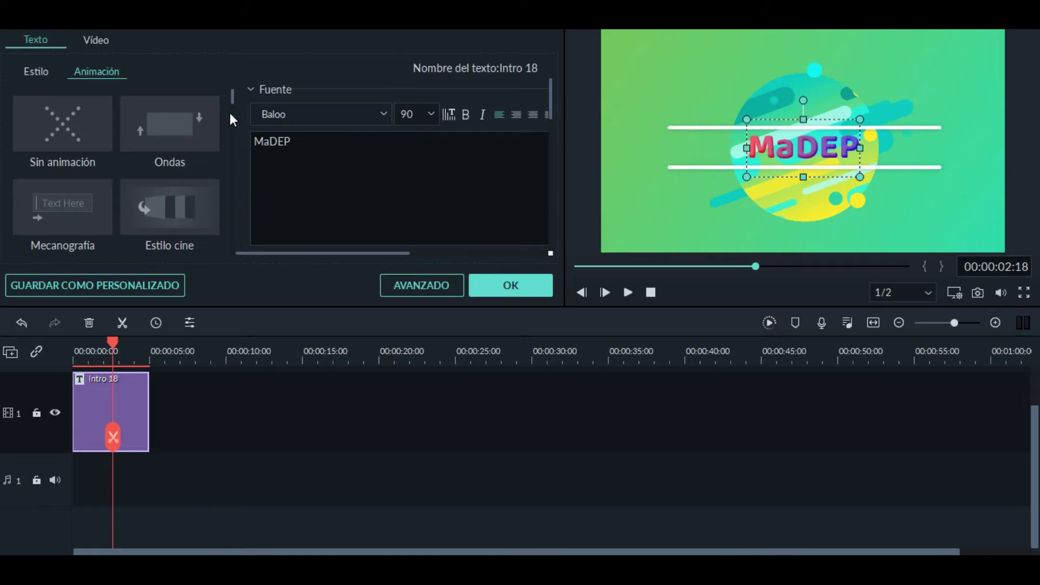
scroll(230, 113, "down", 2)
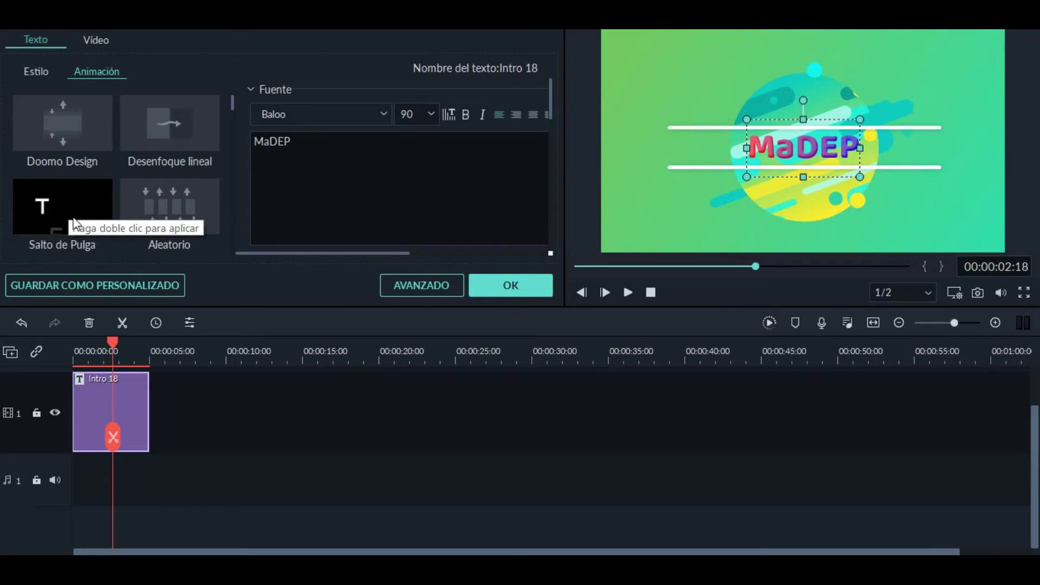
left_click(169, 200)
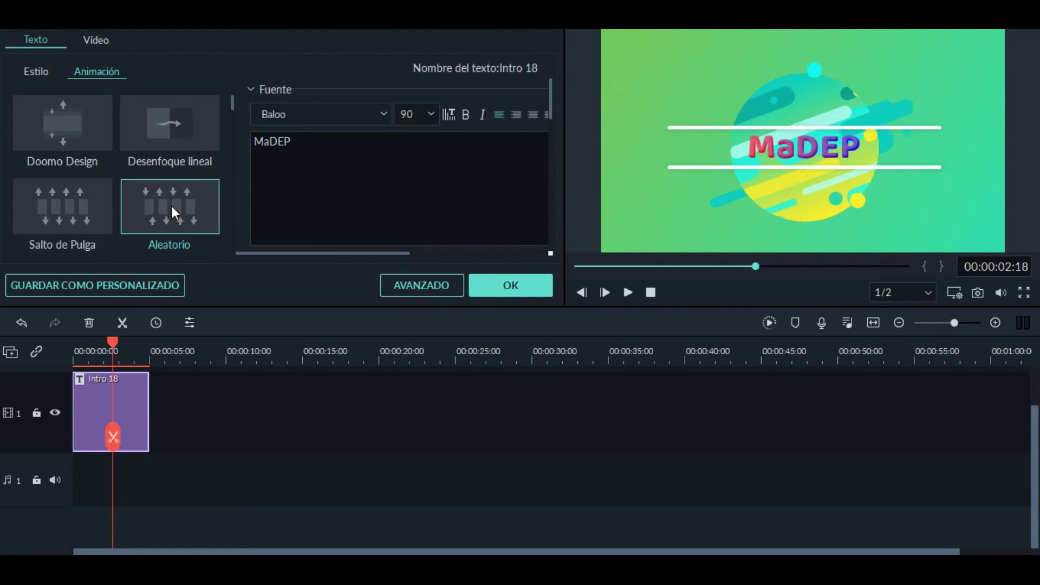
left_click(61, 204)
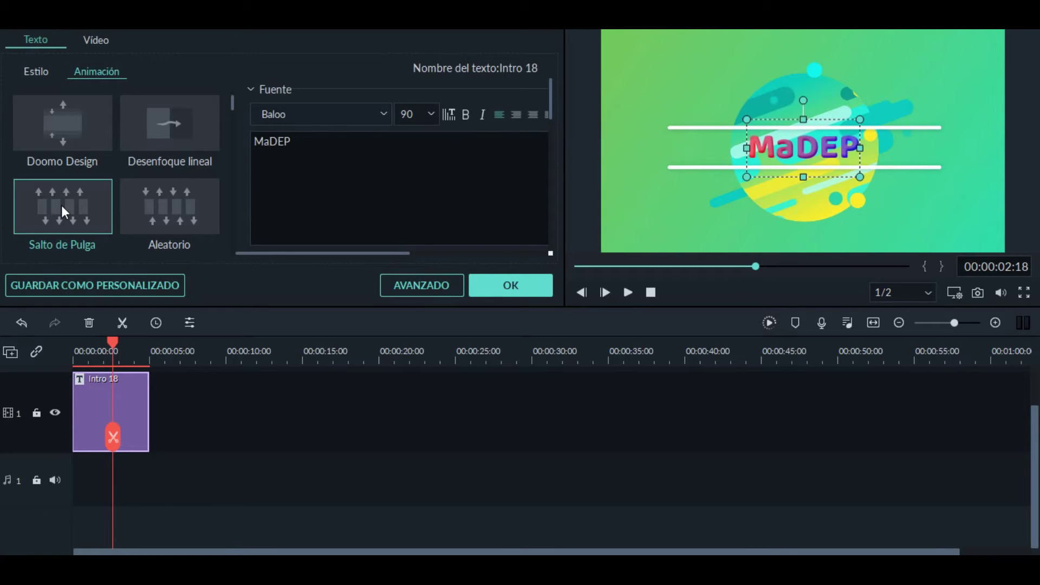
Step: Set the title's font size to 95 and play the intro through to its end
left_click(431, 114)
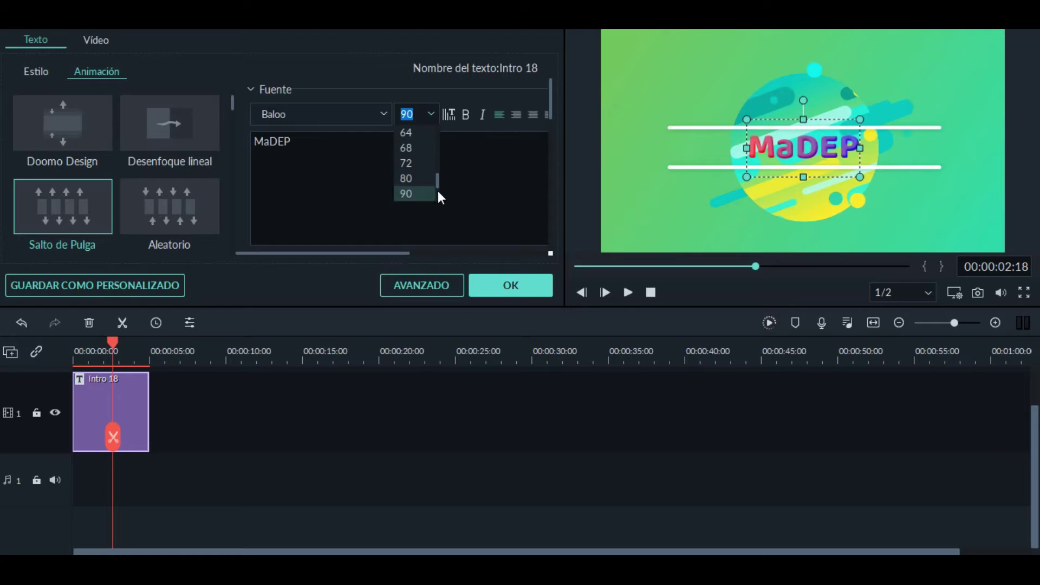
left_click(419, 114)
key("BackSpace")
type("5")
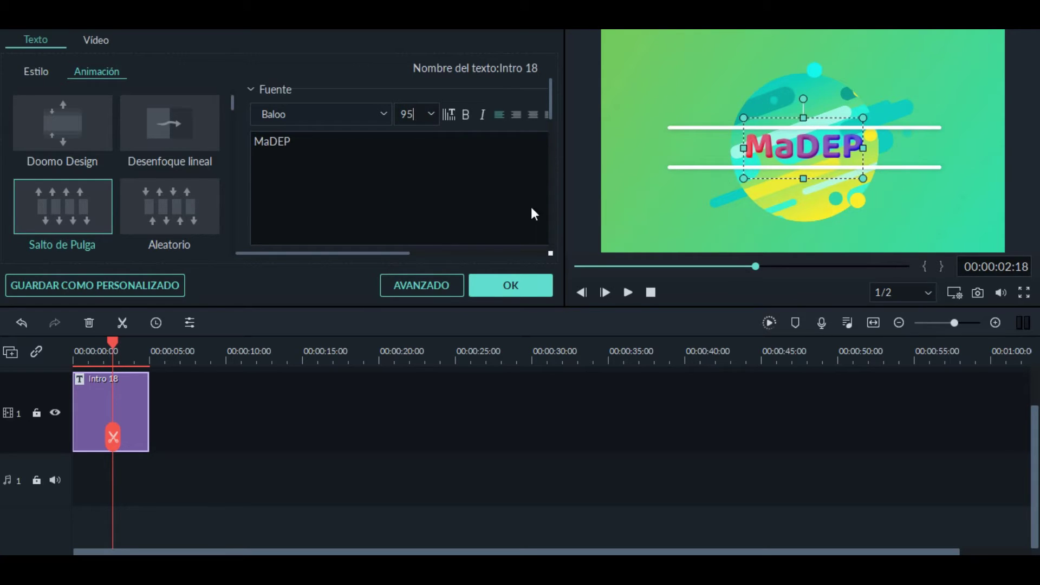
left_click(627, 292)
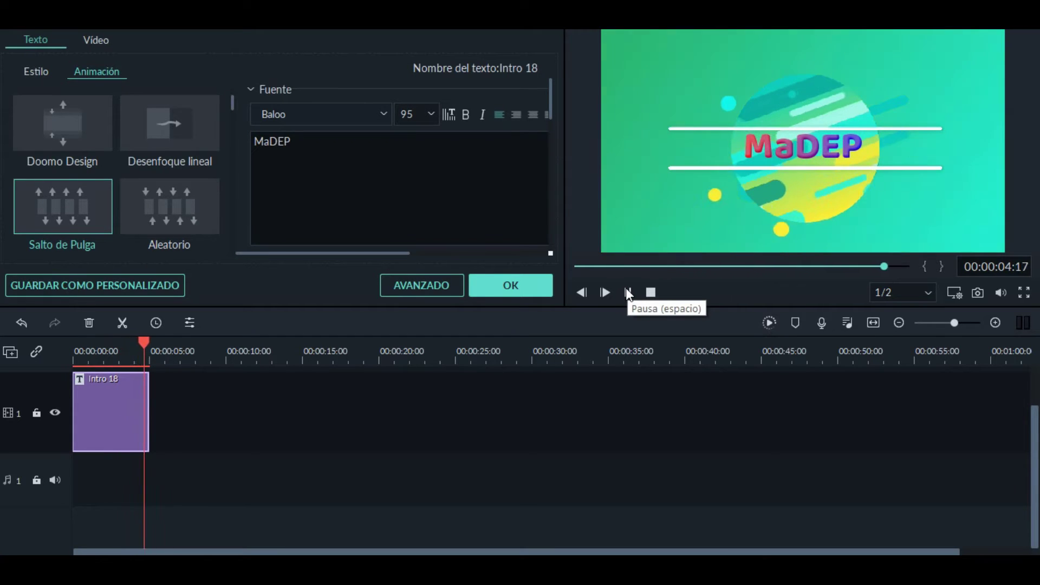
left_click(629, 293)
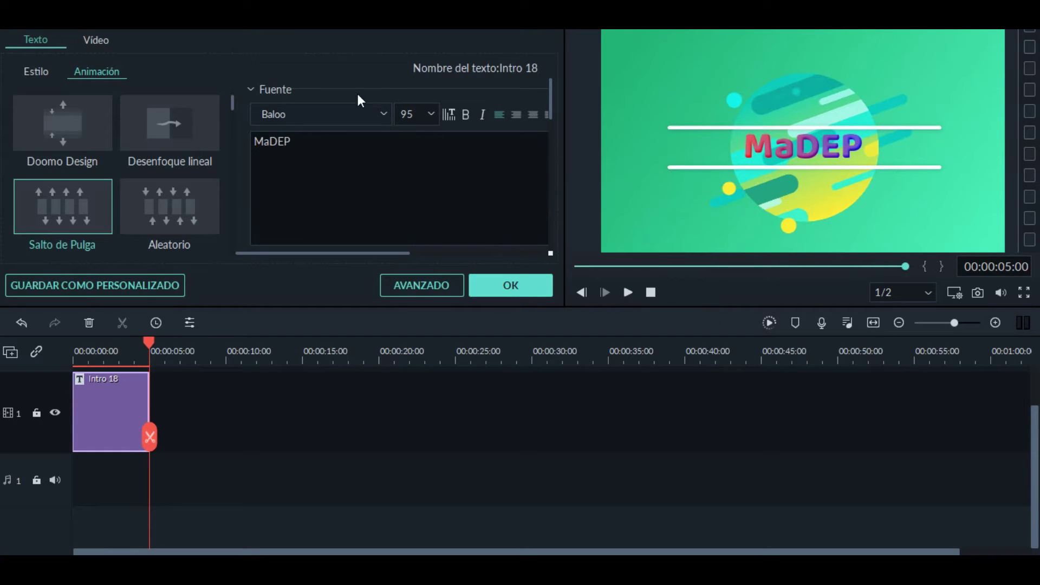
Step: Look through the font list without changing the Baloo font and center-align the title text
left_click(385, 115)
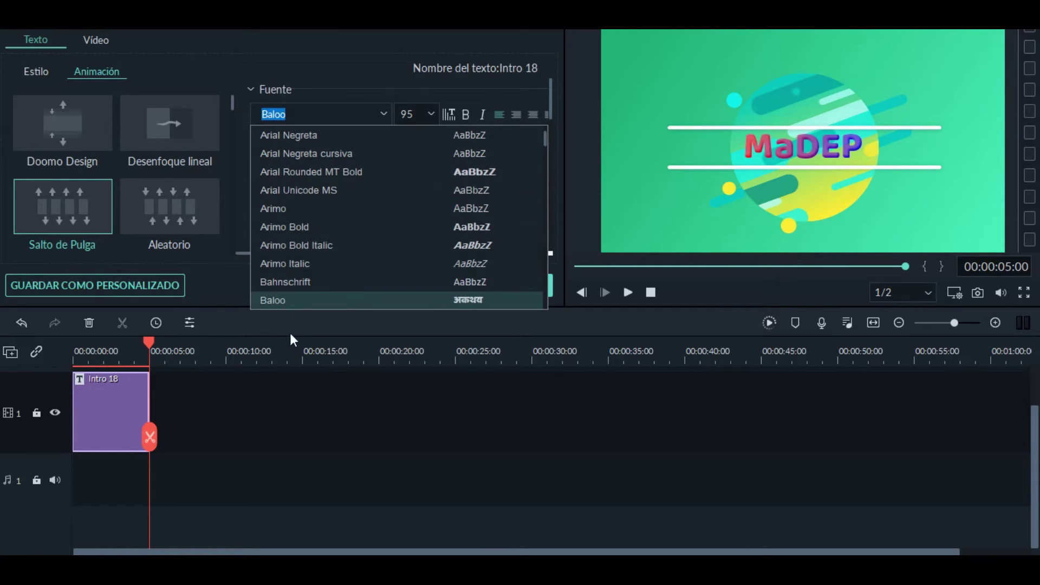
left_click(265, 318)
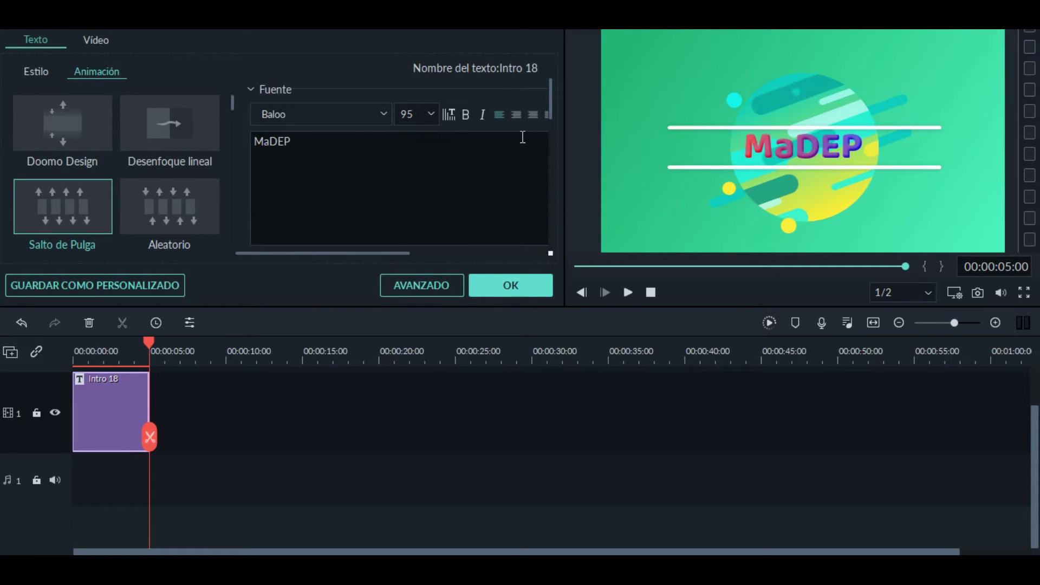
left_click(515, 114)
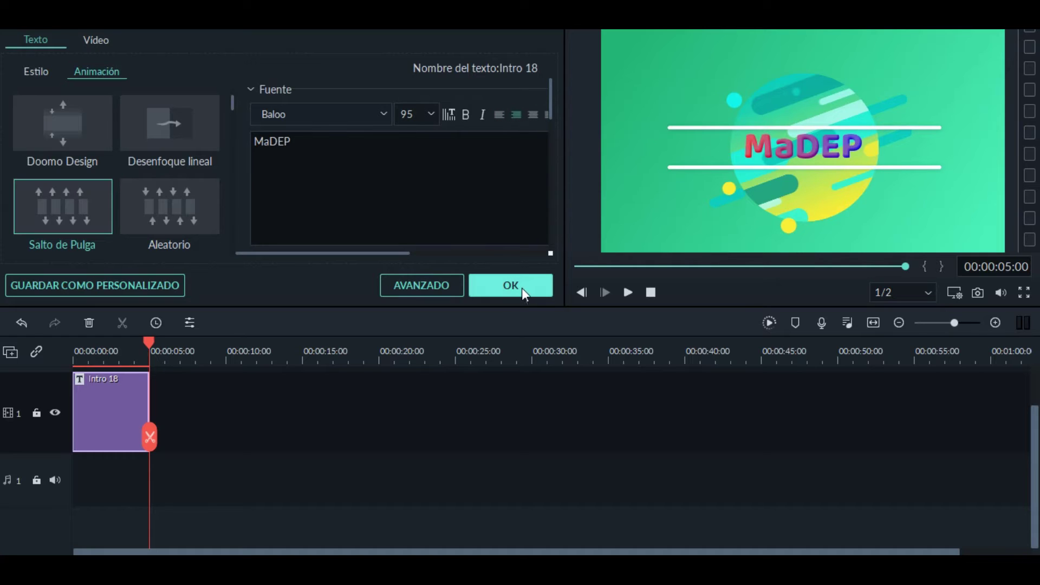
Step: Confirm the Intro 18 title edits and look through the available effects and elements
left_click(488, 252)
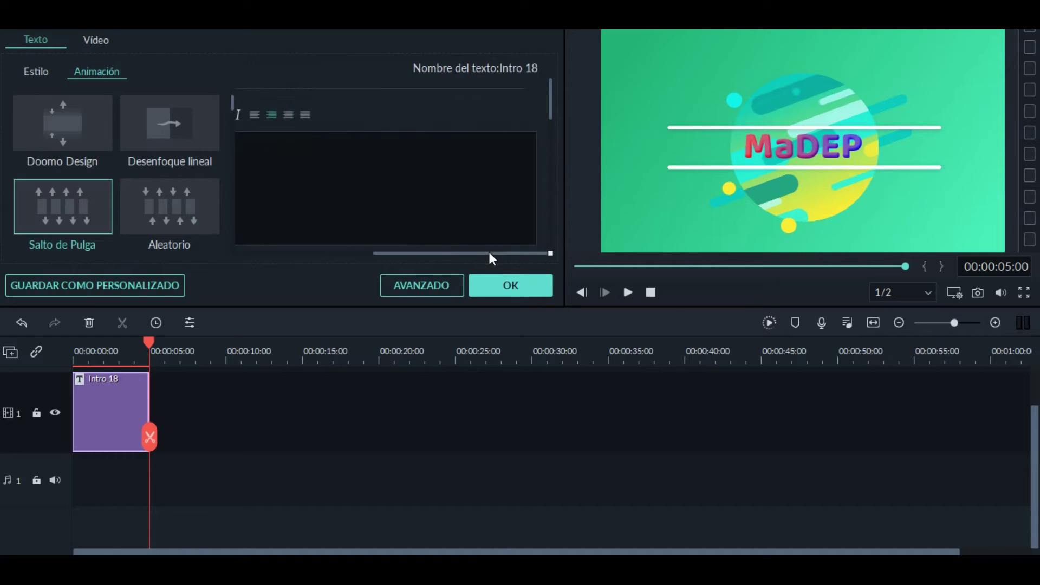
left_click(519, 286)
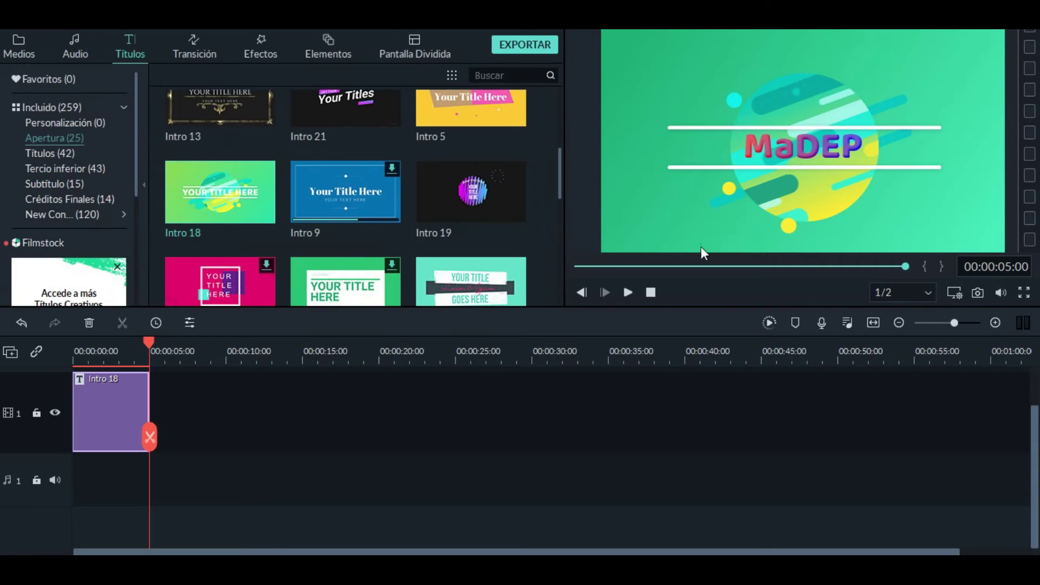
left_click(320, 47)
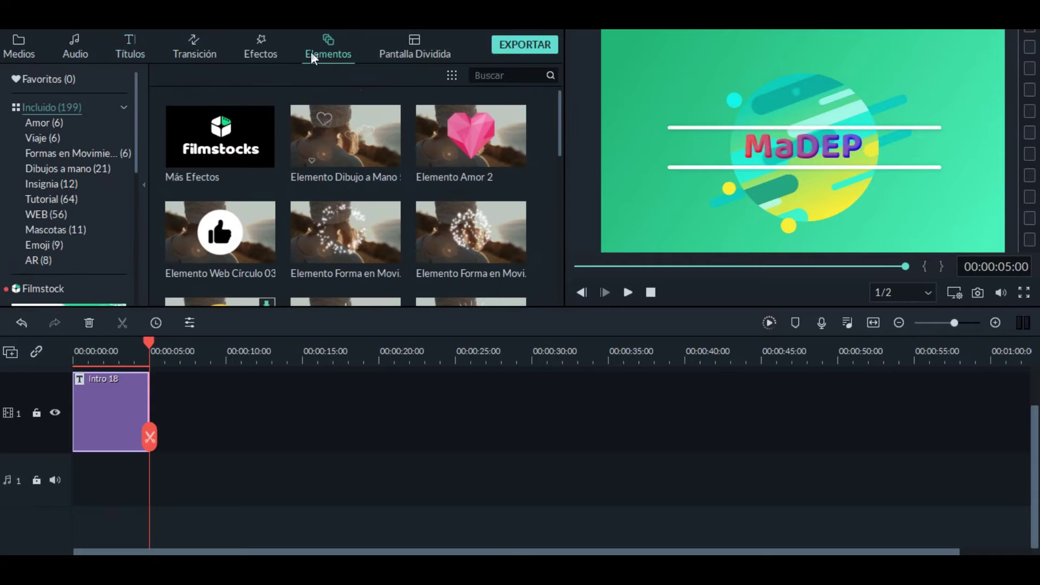
left_click(262, 51)
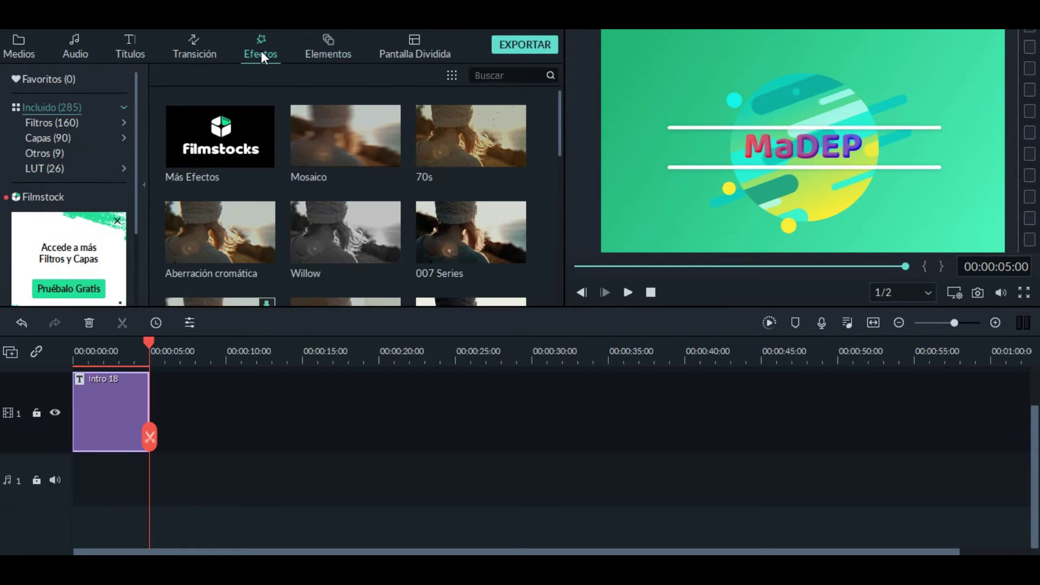
left_click(559, 191)
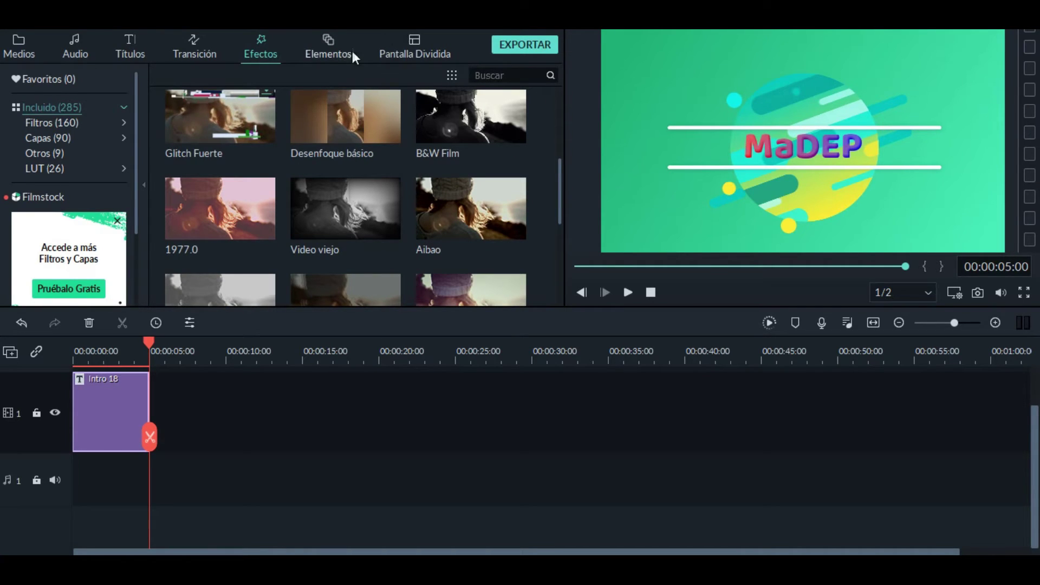
left_click(332, 46)
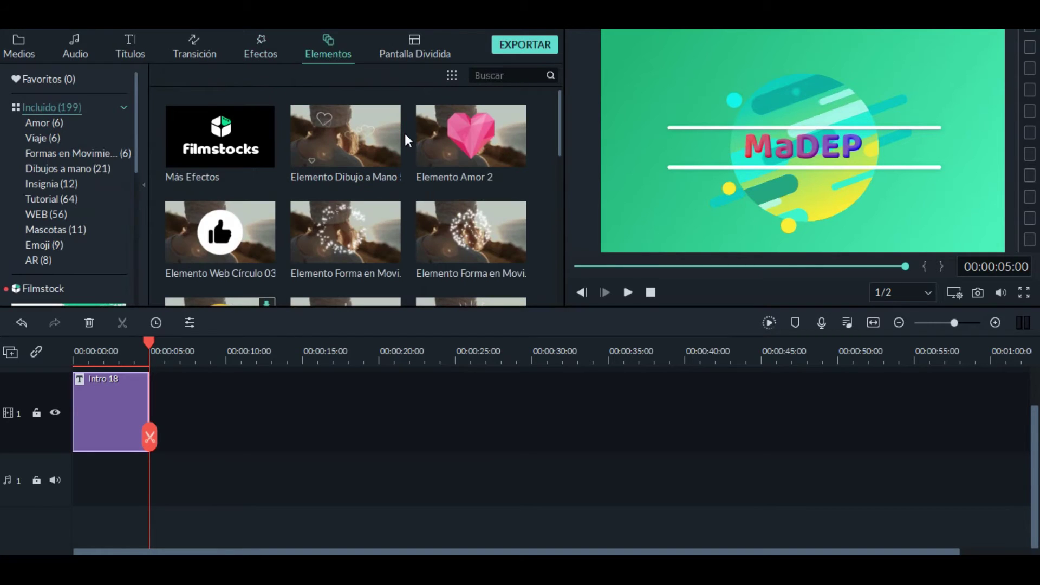
Step: Add Elemento Forma en Movimiento 5 on the track above the intro, aligned with its start, and play part of the result
mouse_move(425, 235)
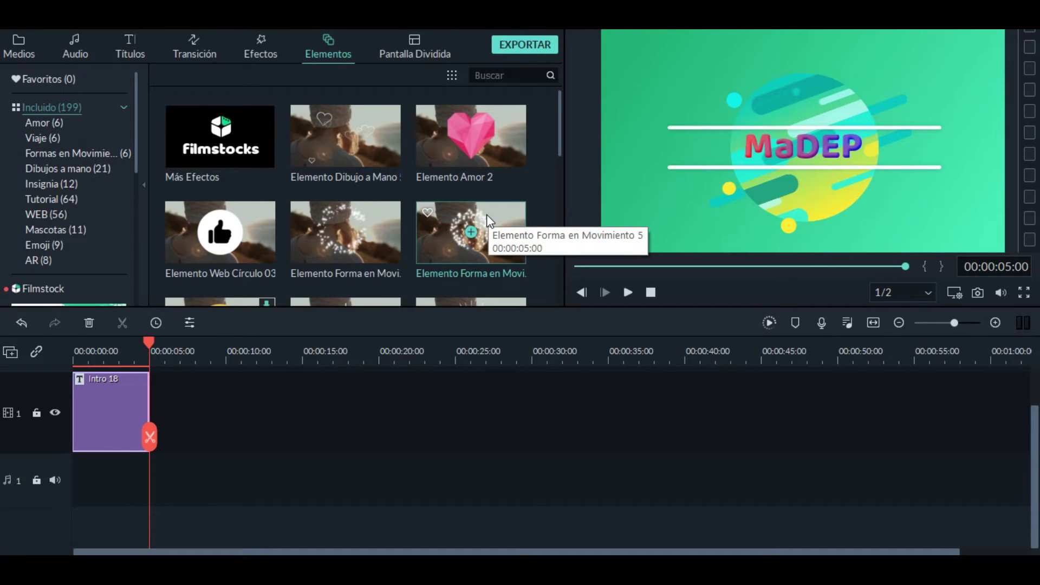
left_click_drag(484, 213, 554, 310)
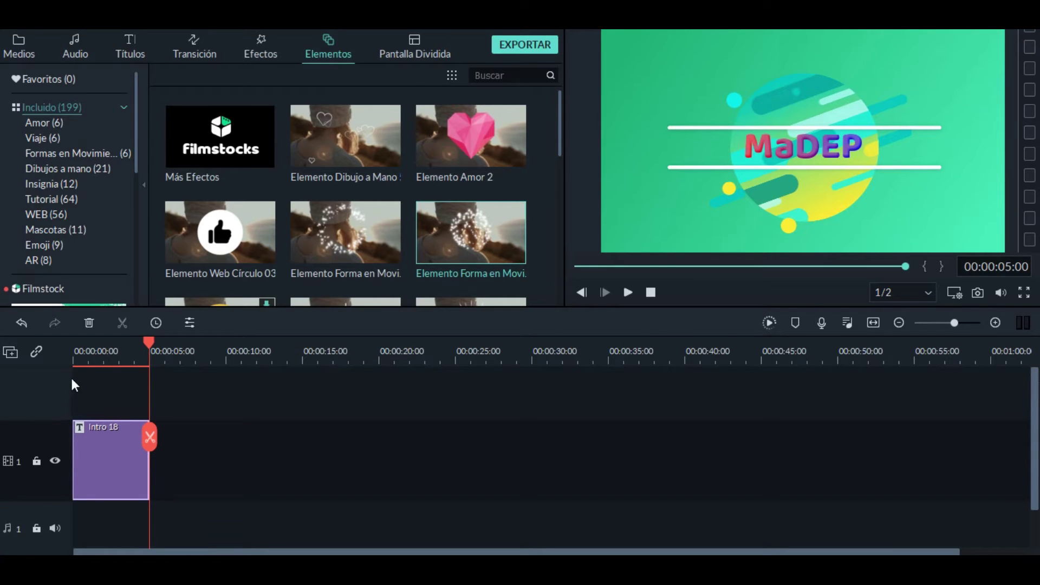
mouse_move(474, 219)
left_click_drag(457, 228, 72, 391)
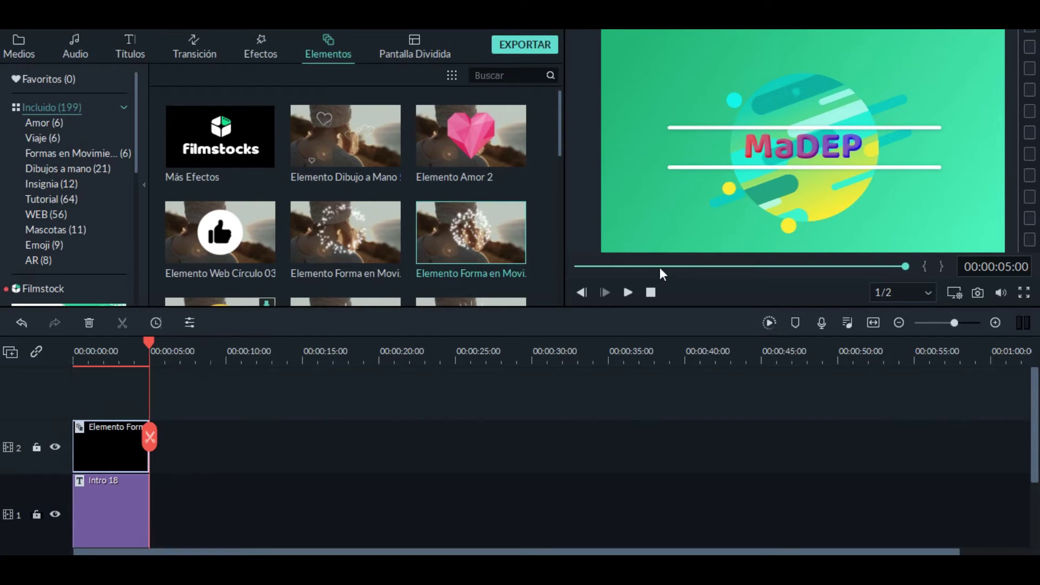
left_click(628, 293)
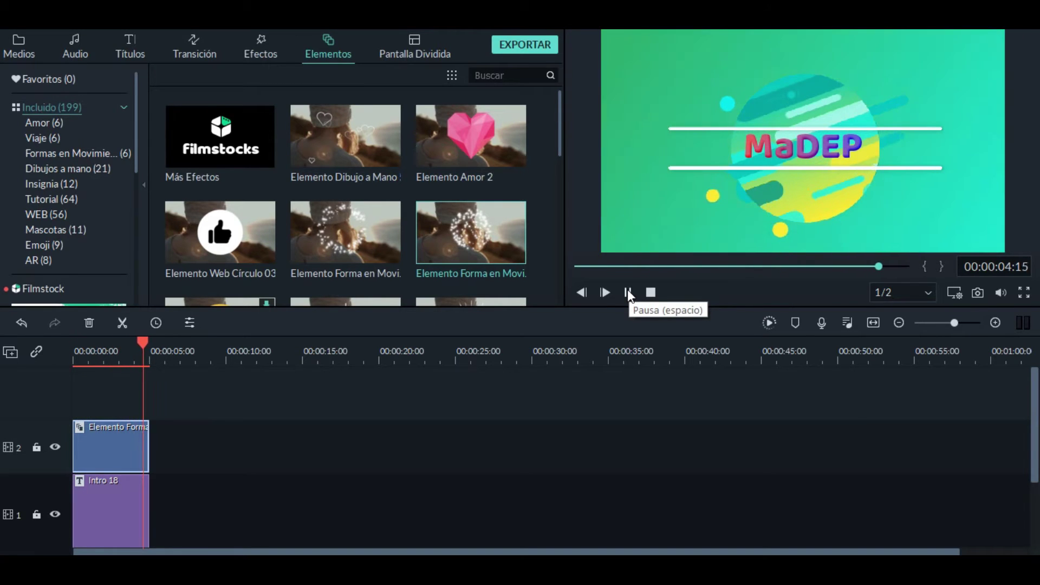
left_click(628, 293)
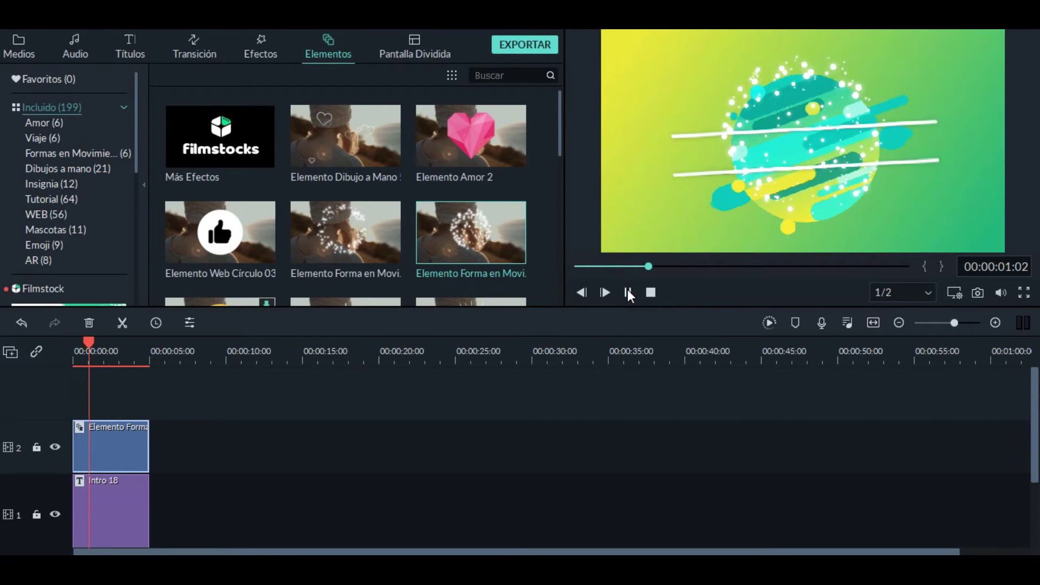
left_click(628, 293)
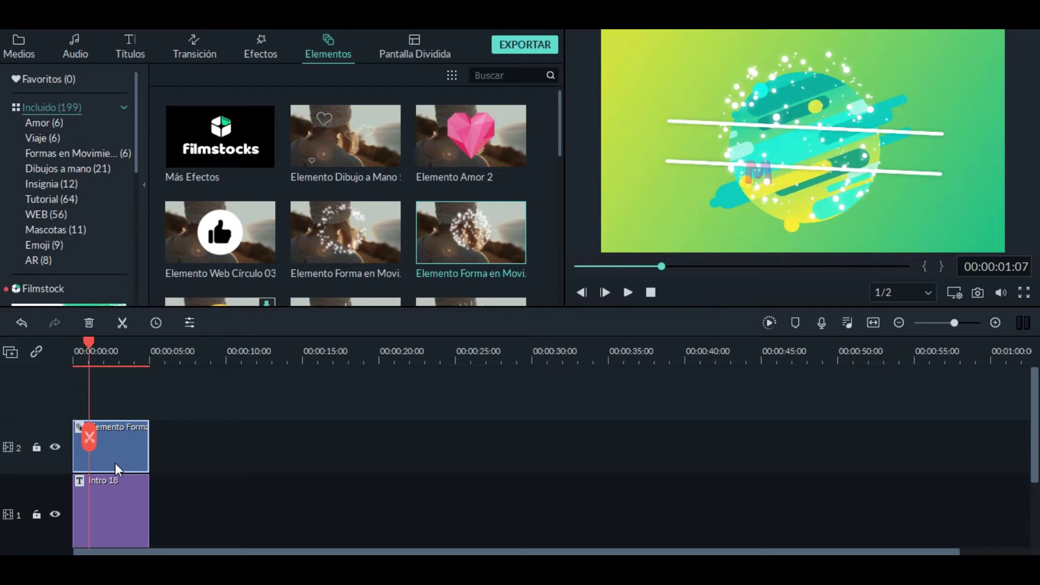
Step: Trim the start of the Elemento Forma en Movimiento 5 clip to a duration of 00:00:03:04 and preview the intro
left_click_drag(73, 445, 104, 458)
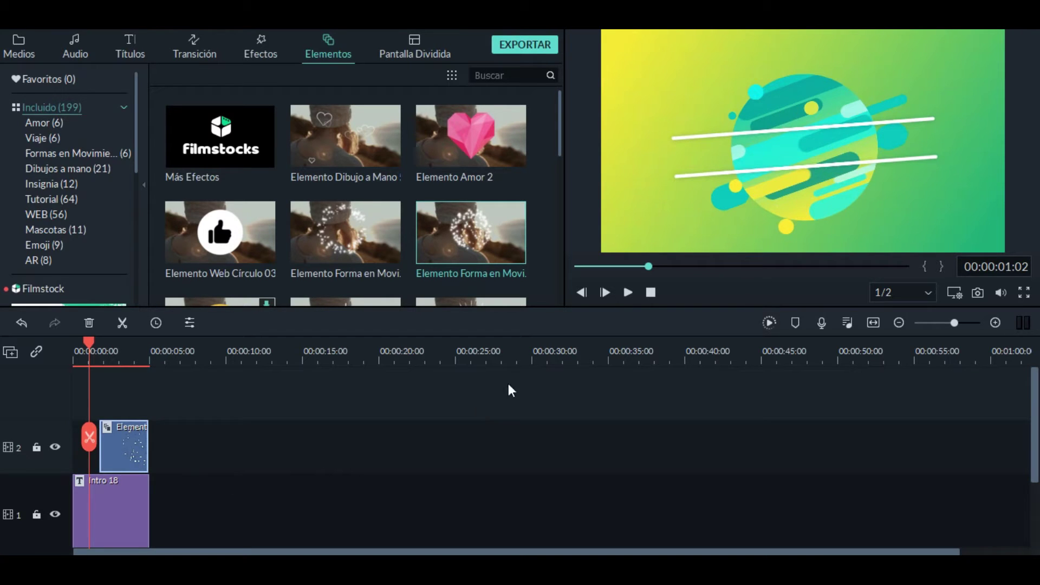
left_click(628, 293)
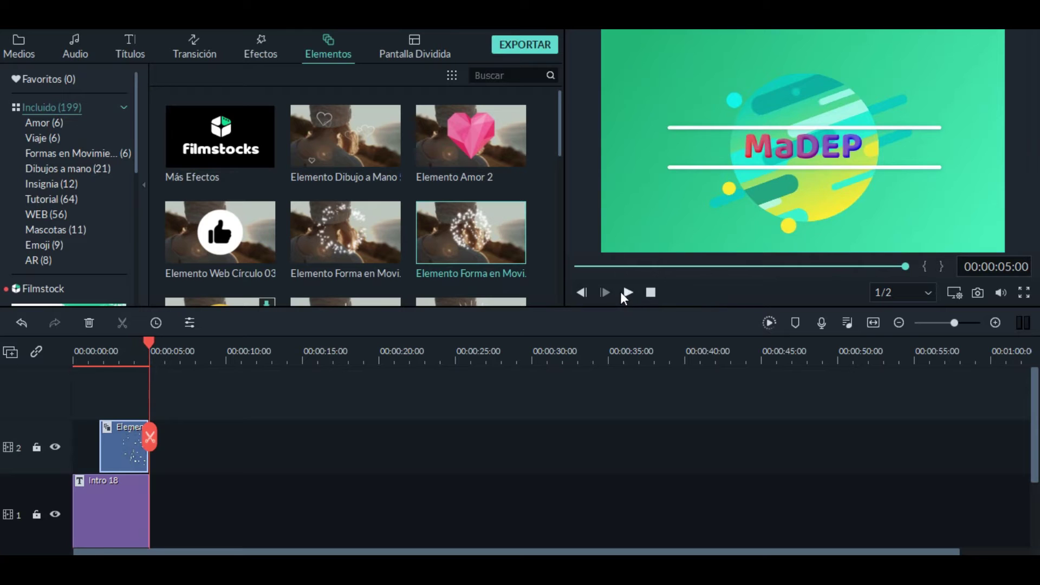
left_click(625, 295)
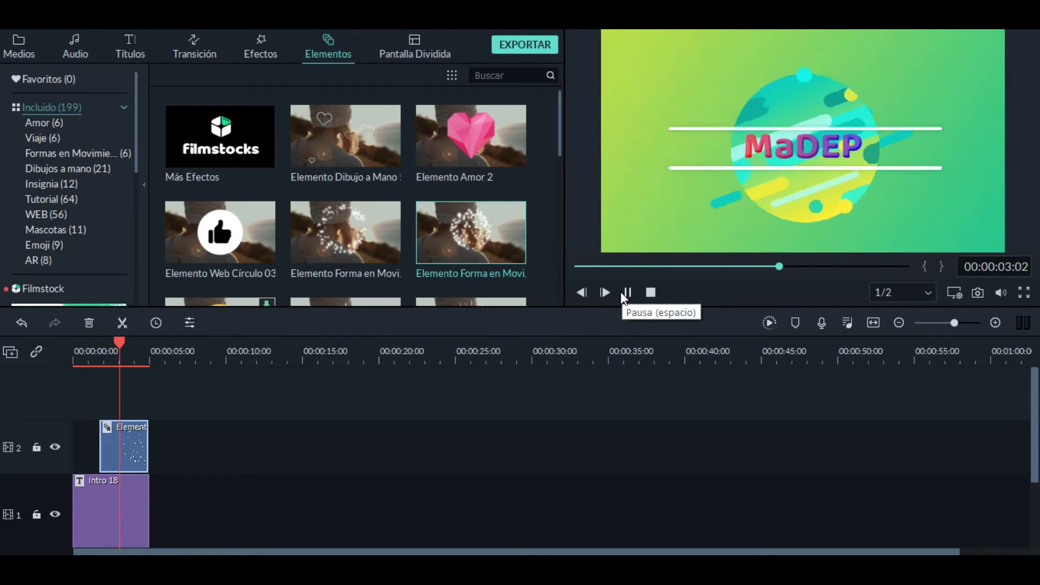
left_click(624, 295)
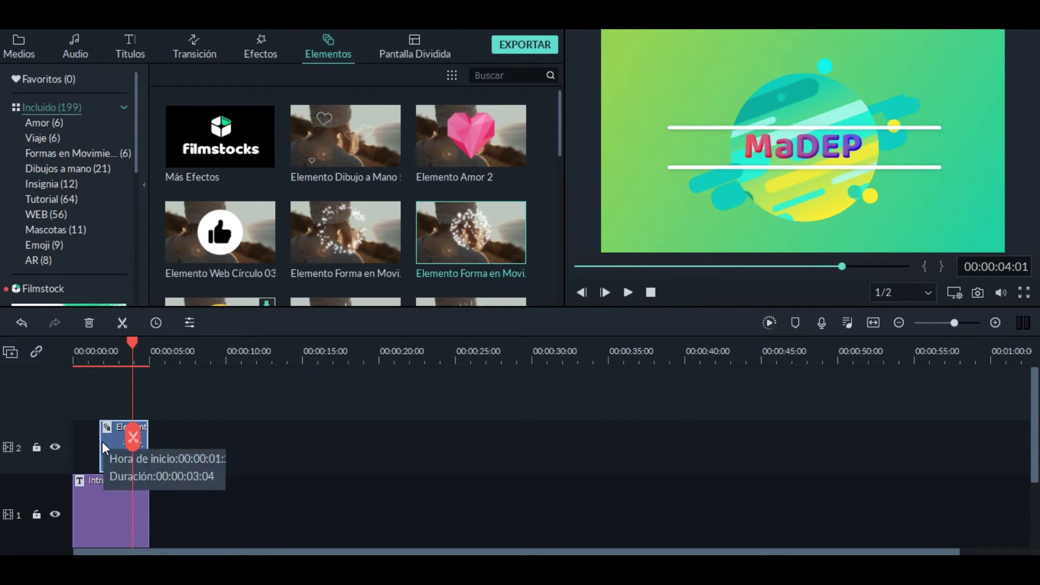
Step: Lengthen the Elemento Forma en Movimiento 5 clip, shift it to end with the intro at 5 seconds, and play the result
left_click_drag(100, 441, 82, 434)
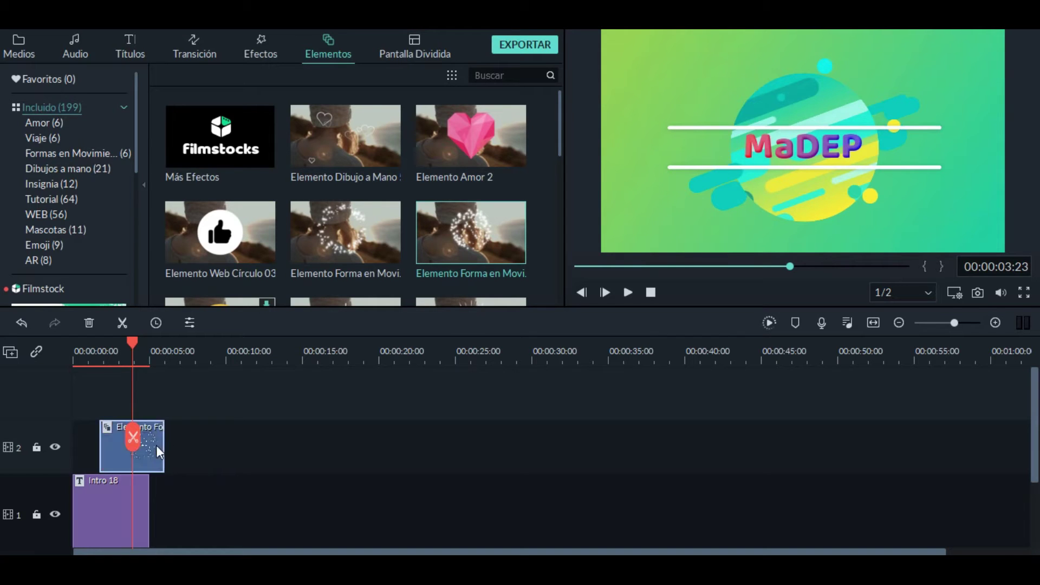
left_click_drag(156, 446, 142, 445)
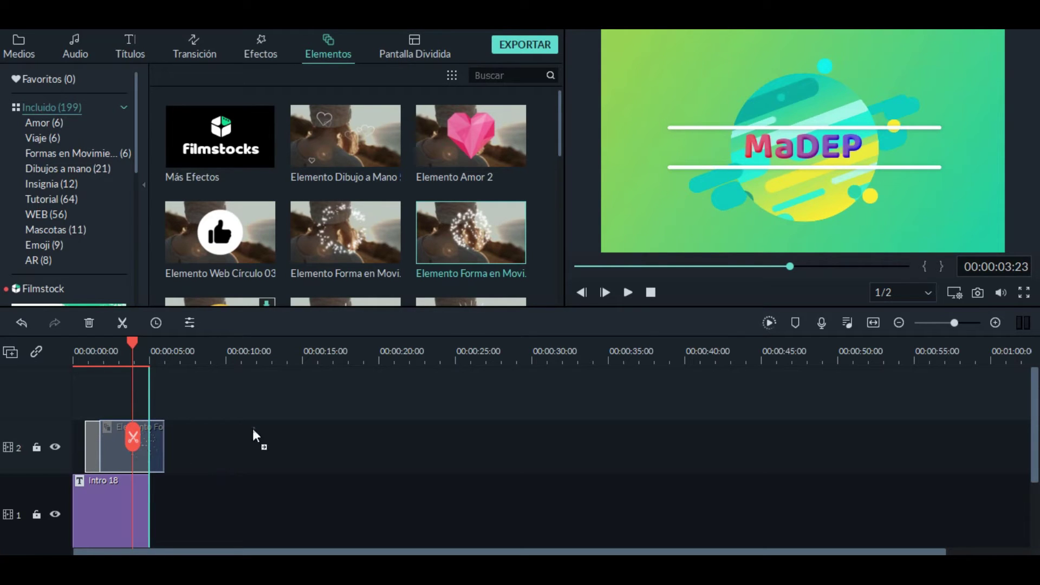
left_click_drag(499, 375, 575, 336)
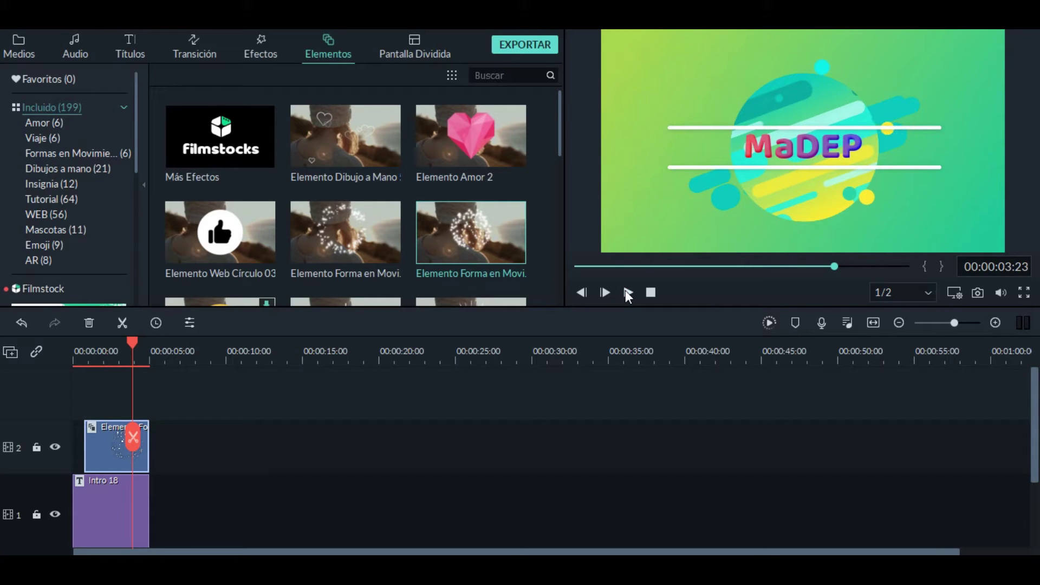
left_click(628, 292)
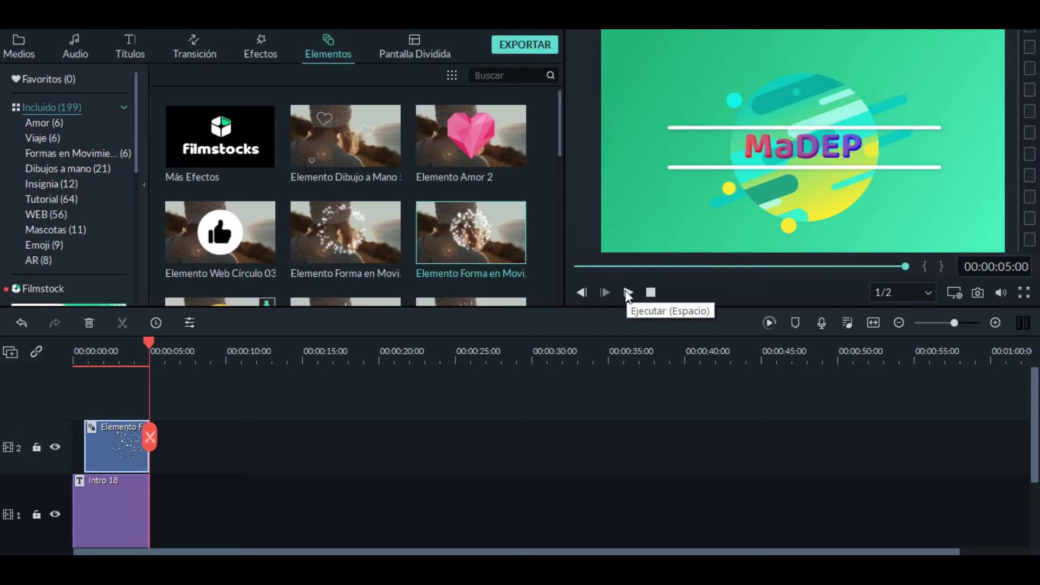
left_click(628, 292)
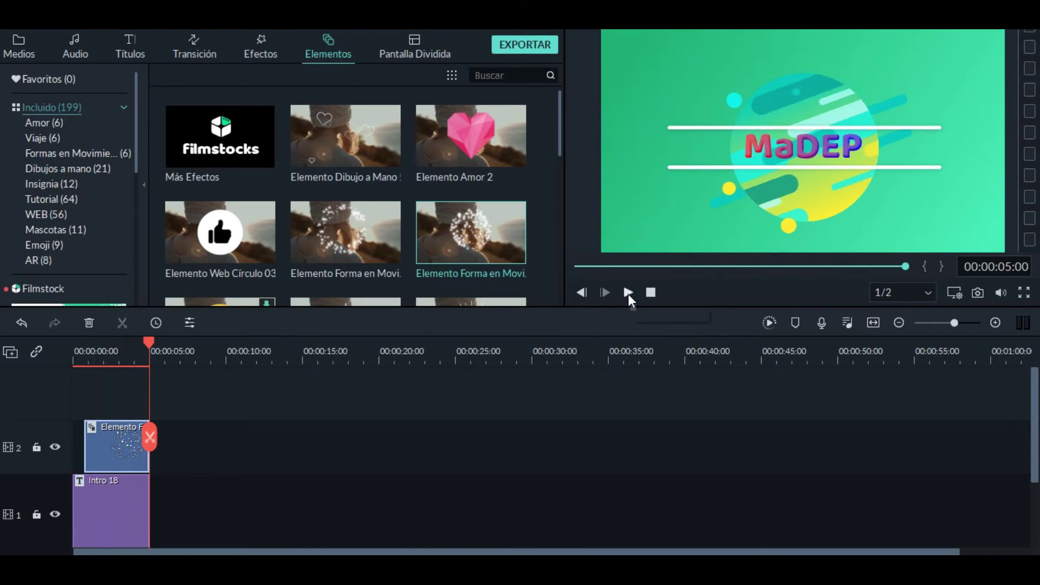
left_click(628, 294)
Step: Add Elemento Dibujo a Mano 2 on track 3 from the timeline start, trim its end to 5 seconds, and play the intro
scroll(562, 210, "down", 5)
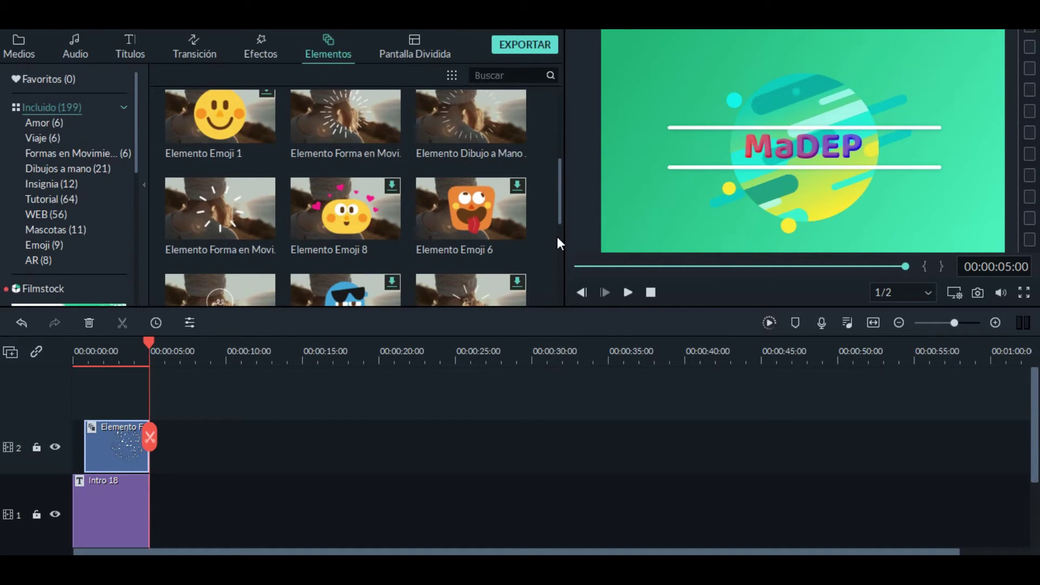
scroll(557, 239, "down", 4)
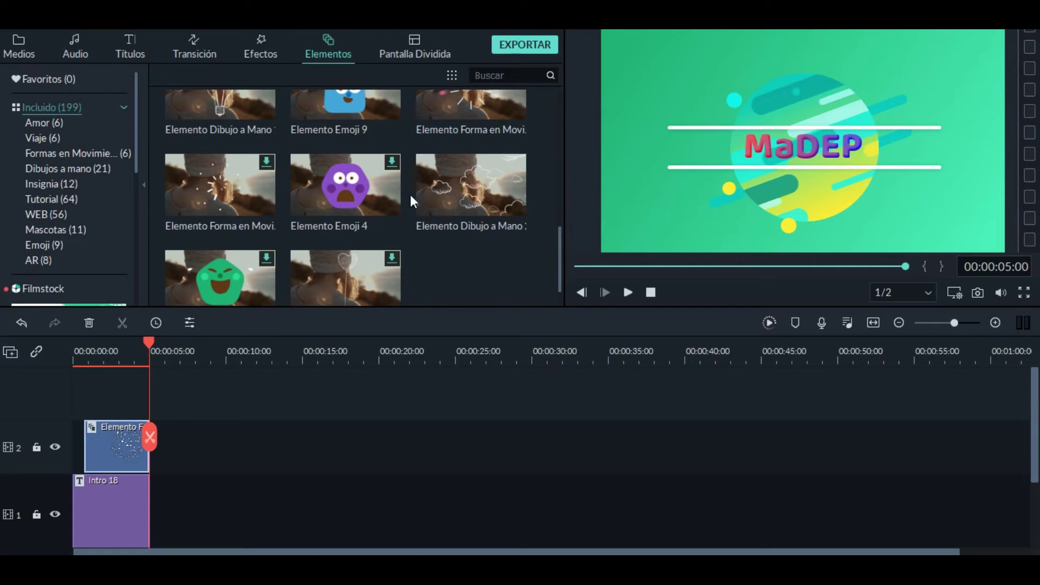
left_click_drag(269, 328, 72, 399)
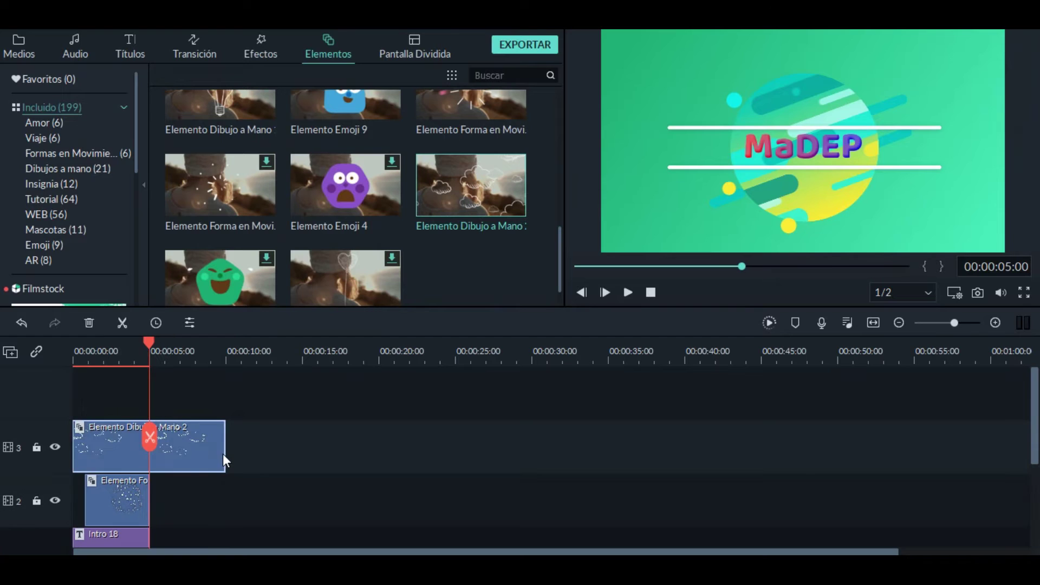
left_click_drag(225, 436, 149, 435)
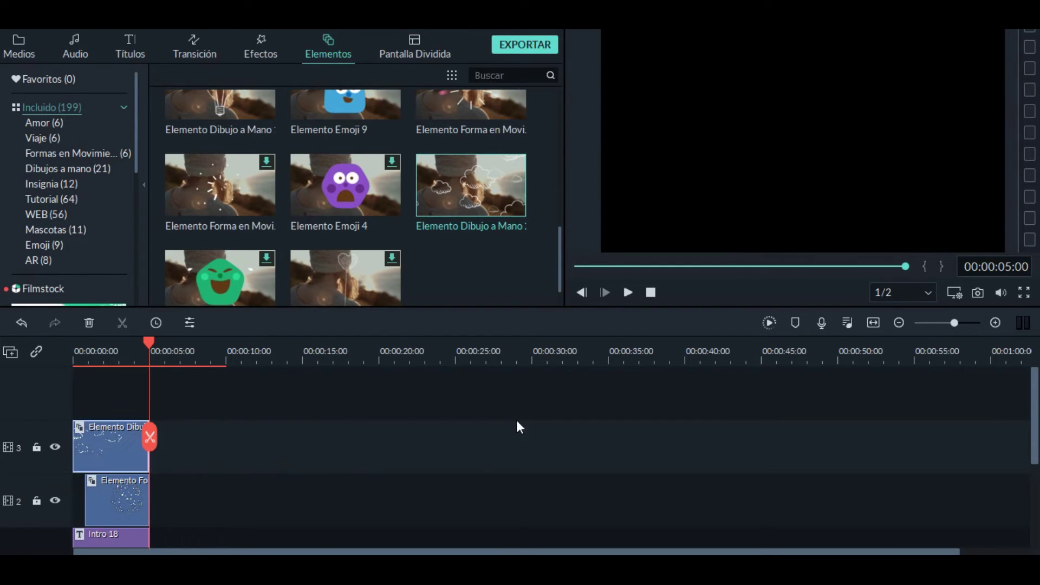
left_click(628, 293)
left_click(630, 299)
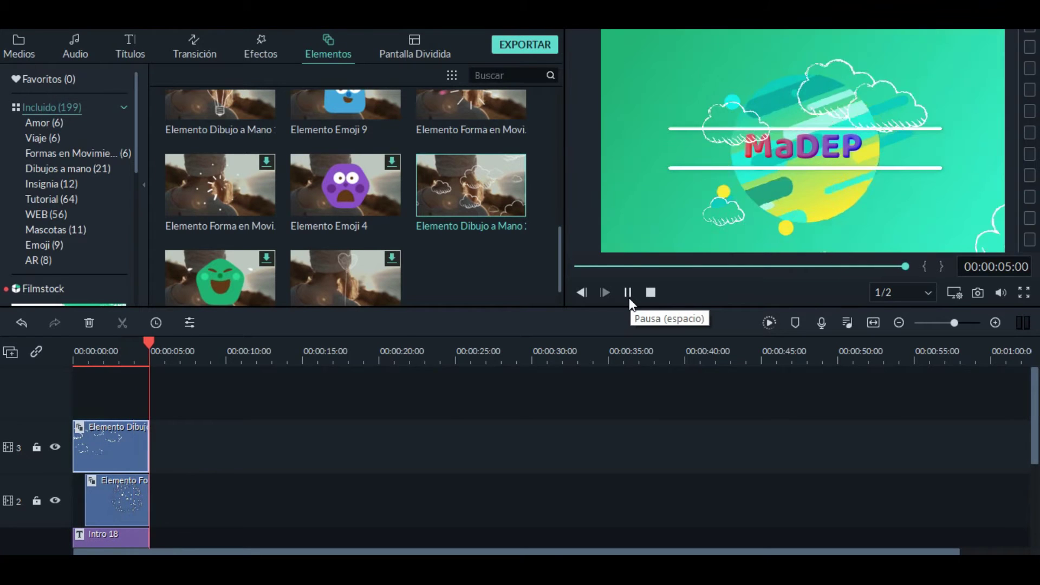
Step: Move the particle clip on track 2 to the timeline start and shorten it to about the first half of the intro
left_click(109, 493)
mouse_move(109, 493)
left_mouse_down()
mouse_move(92, 492)
mouse_move(137, 490)
mouse_move(111, 489)
left_mouse_up()
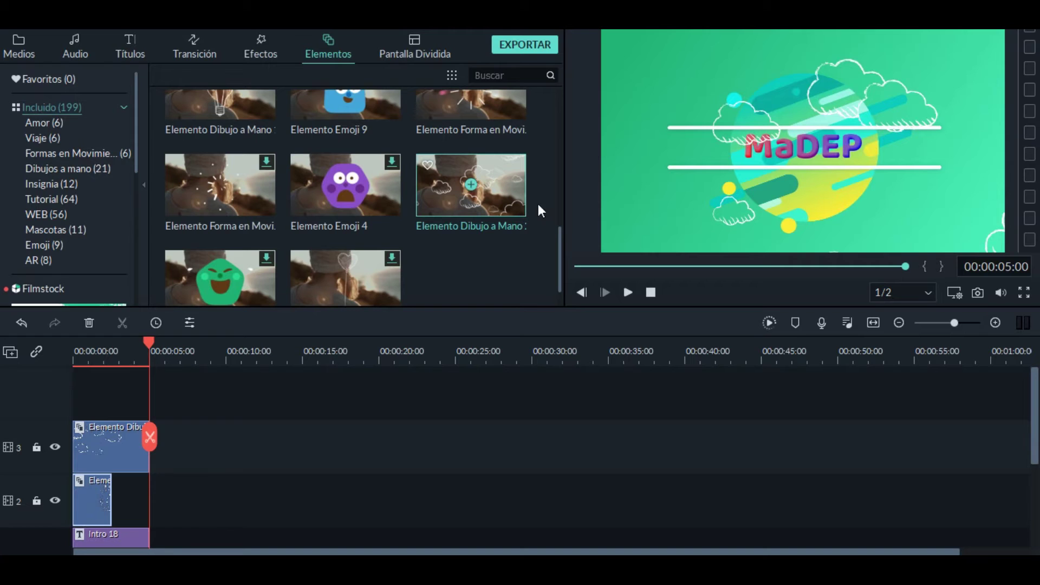
Step: Place the other particle-ring Elemento Forma en Movimiento after the clip on track 2, trim its end to the intro's end, and play the intro
left_click(559, 214)
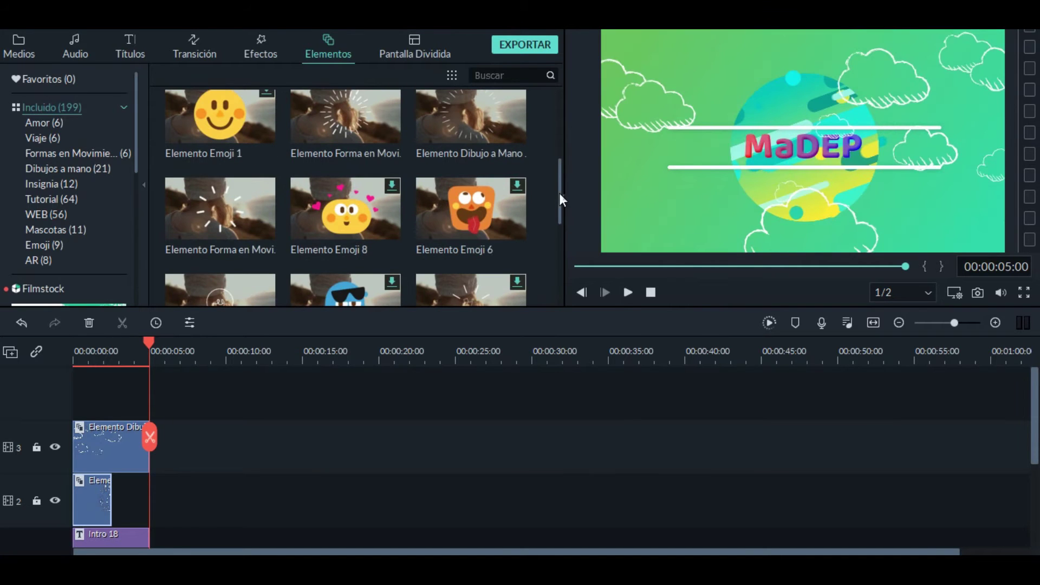
left_click(559, 147)
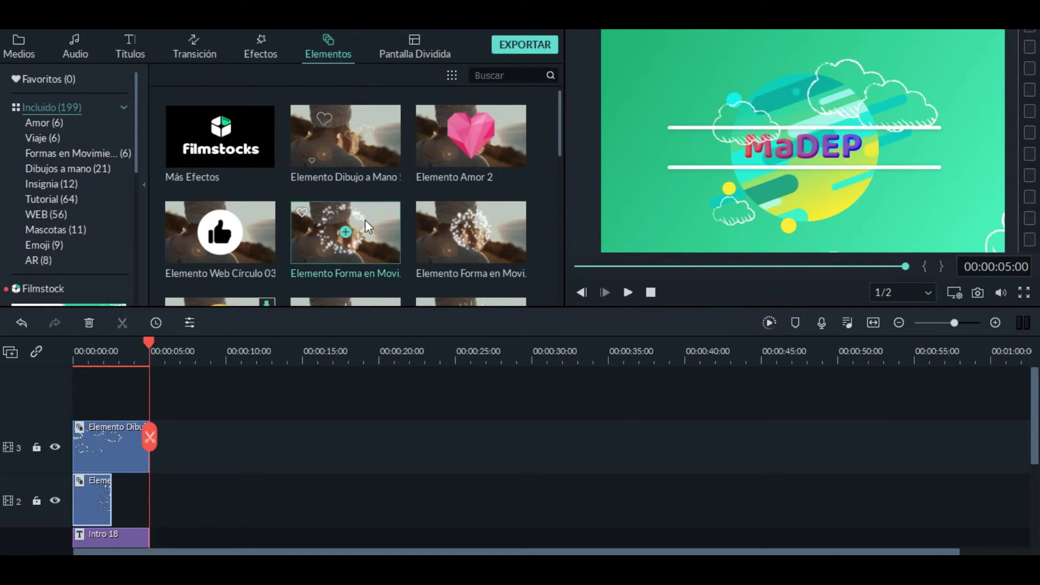
left_click_drag(373, 226, 124, 495)
left_click_drag(187, 493, 148, 490)
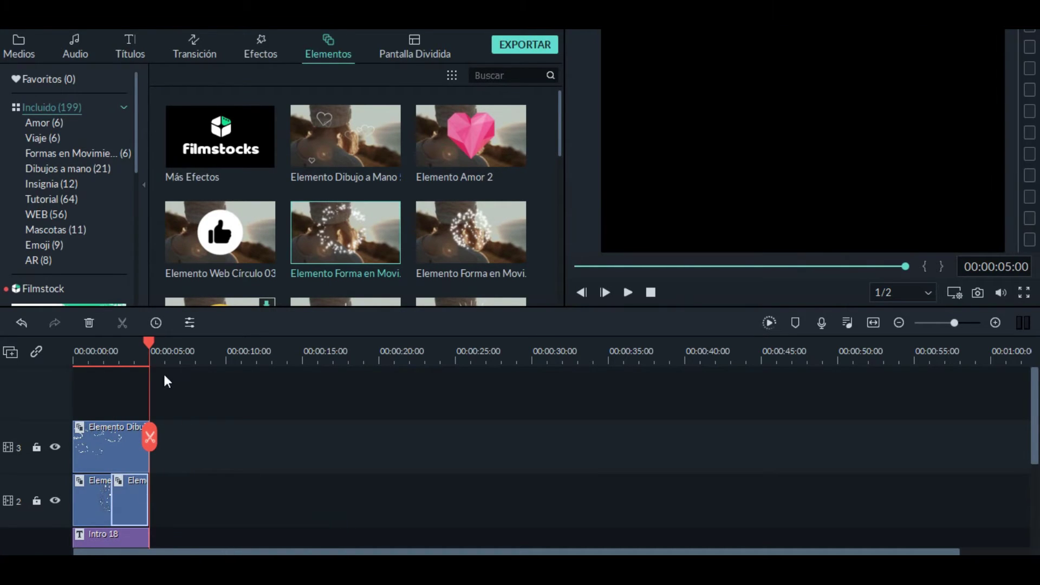
left_click(624, 294)
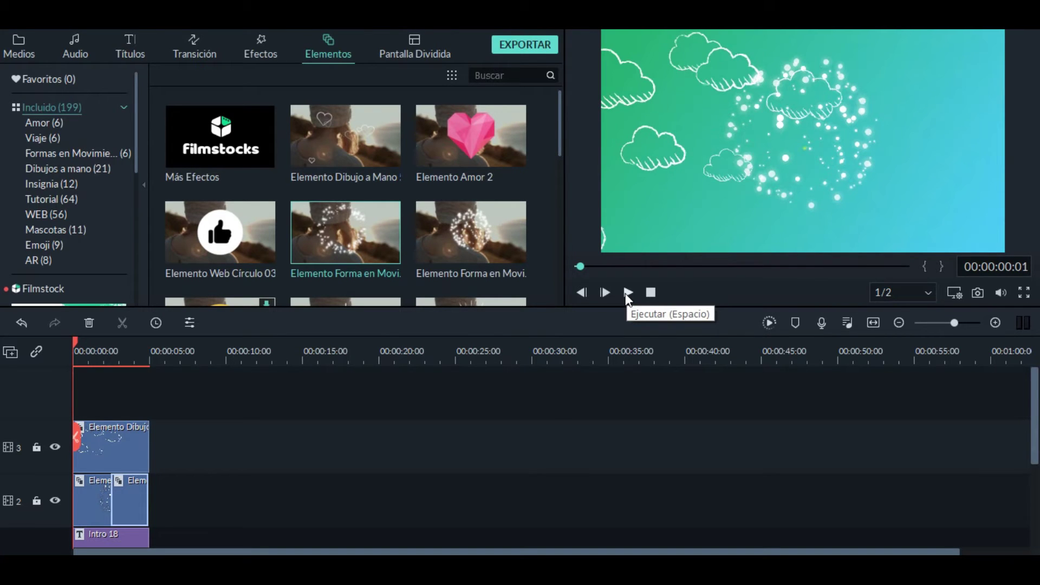
left_click(627, 294)
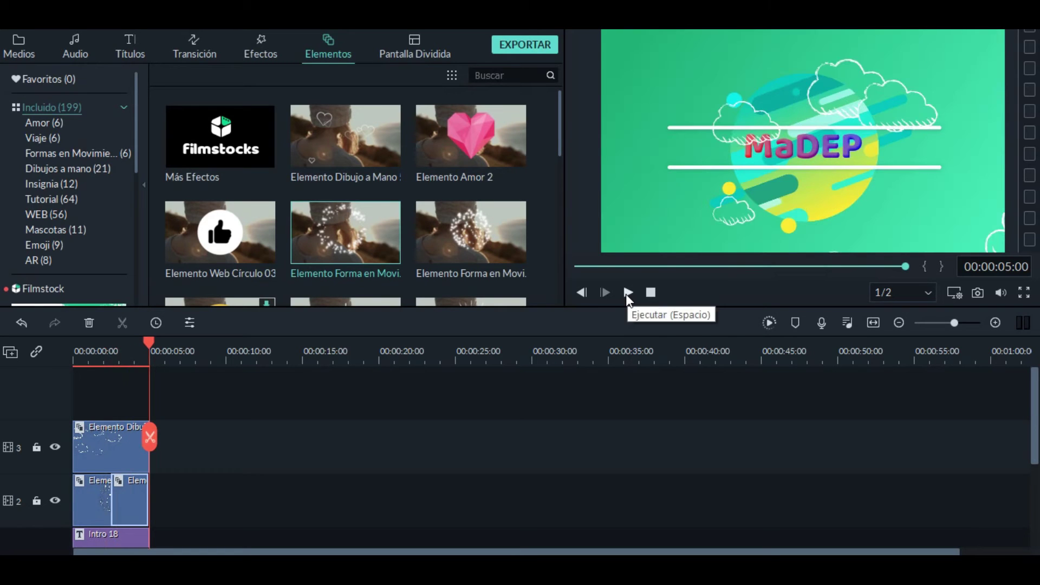
left_click(628, 293)
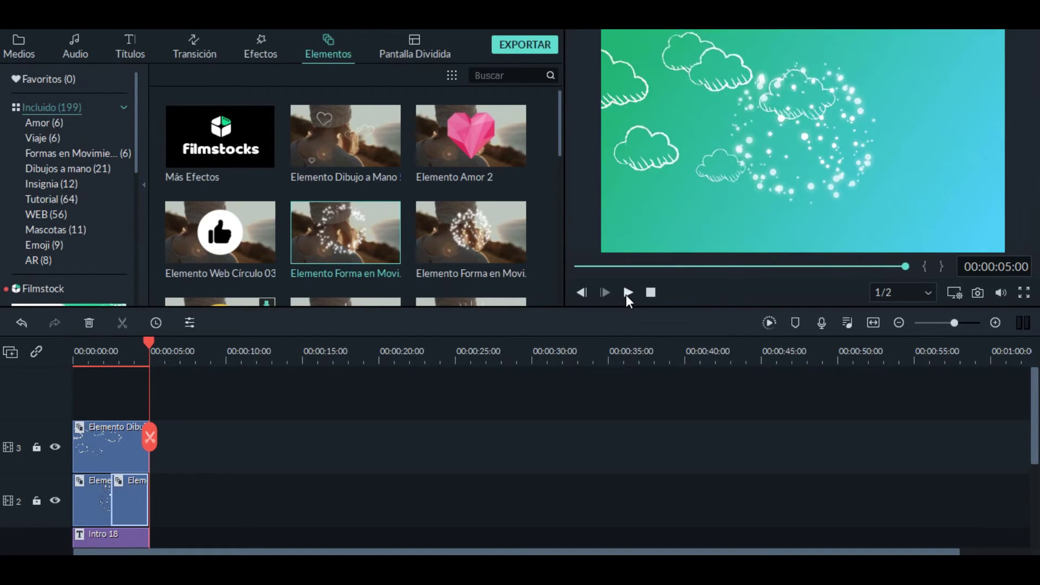
left_click(628, 294)
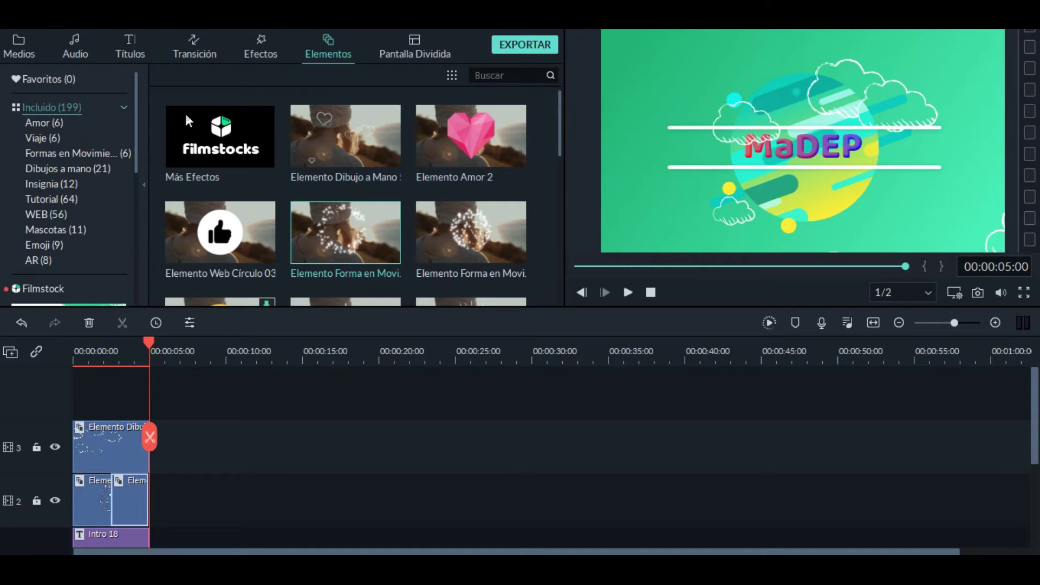
Step: Apply the Salto de Pulga text animation to the Intro 18 title and play the intro
double_click(96, 537)
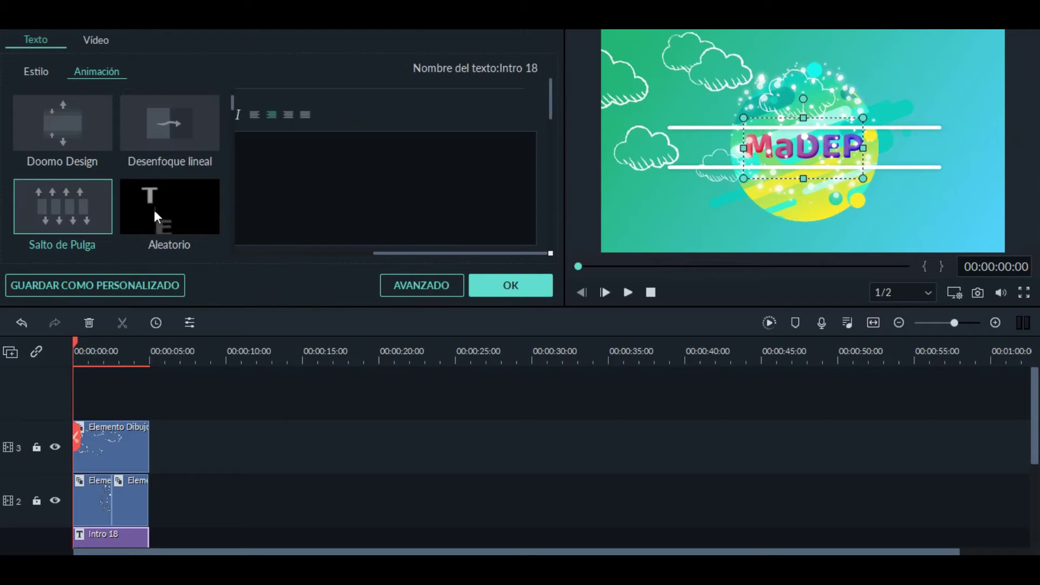
left_click(70, 213)
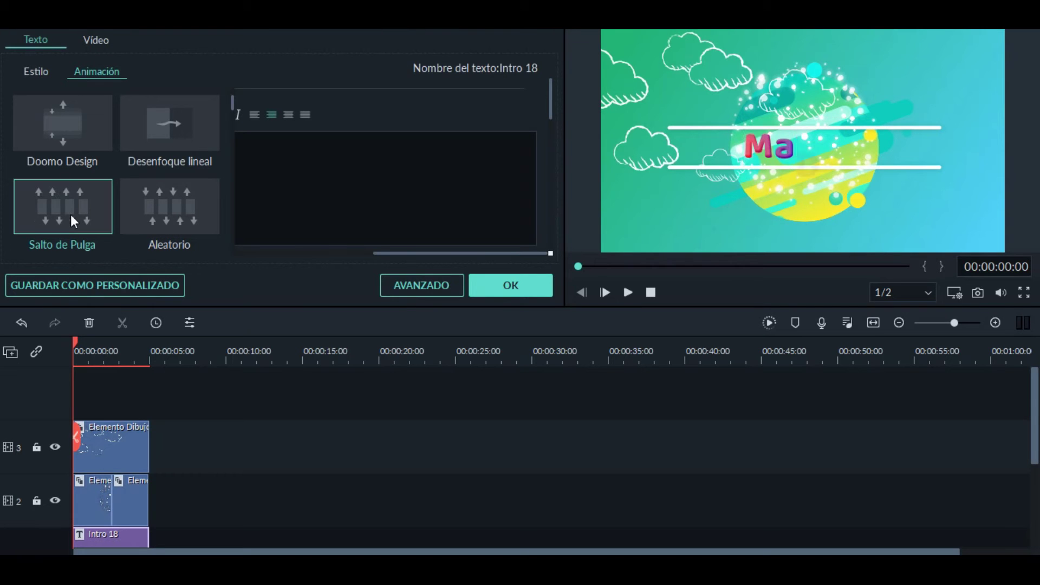
left_click(477, 288)
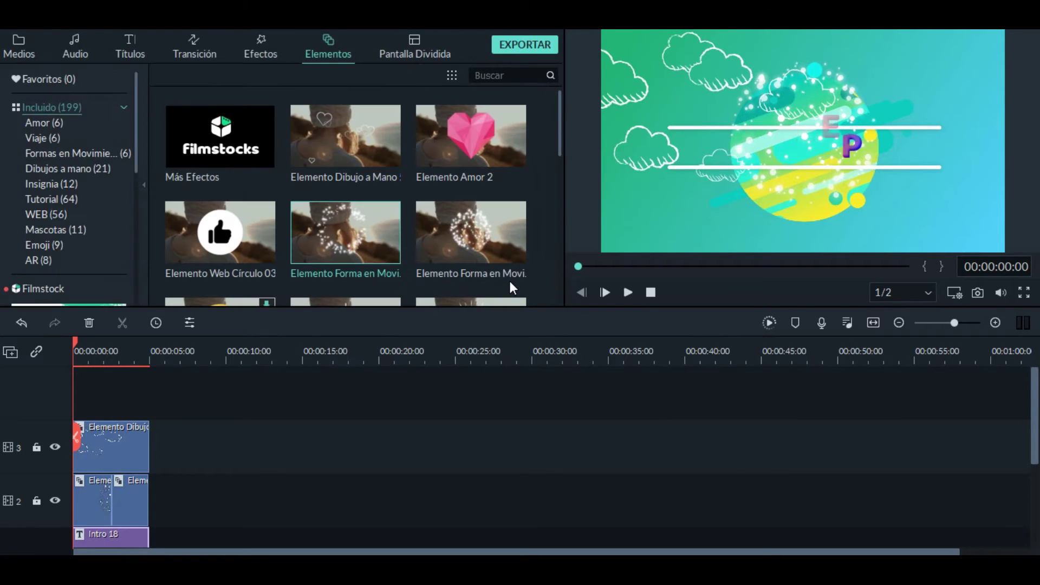
left_click(630, 293)
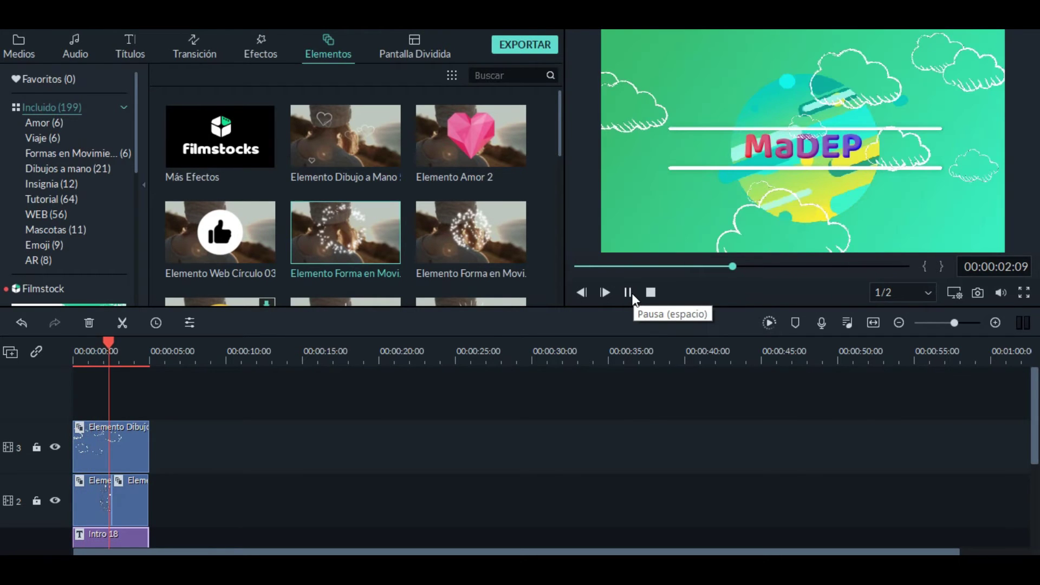
left_click(632, 294)
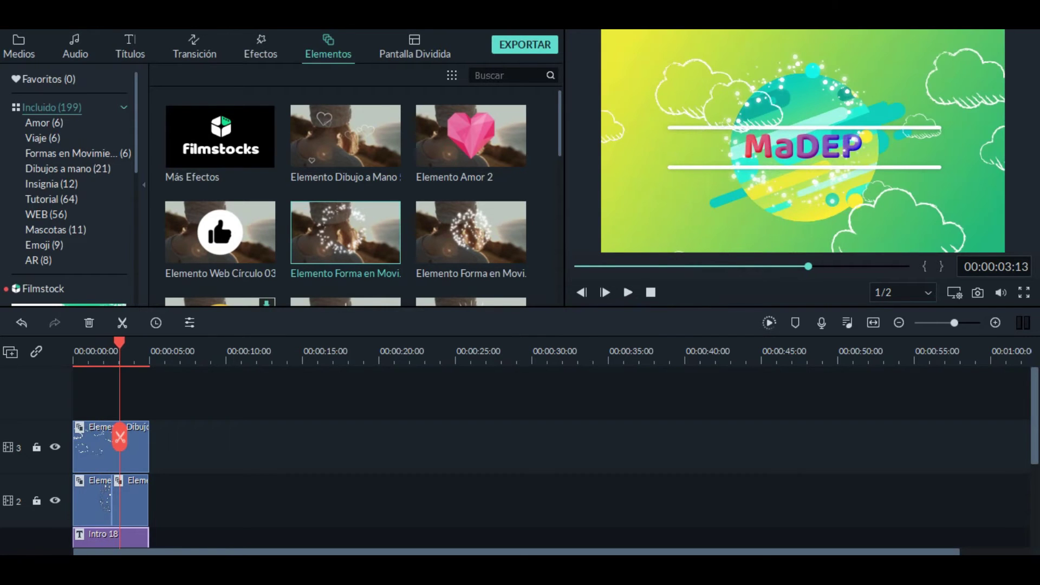
Step: Try the Aleatorio text animation on the Intro 18 title and play the intro to preview it
double_click(102, 541)
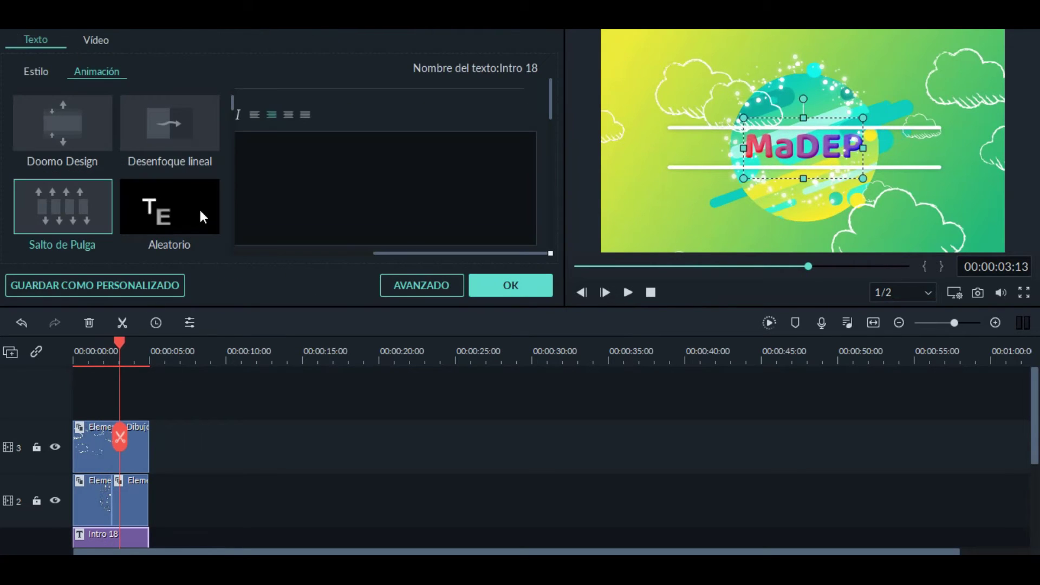
left_click(177, 213)
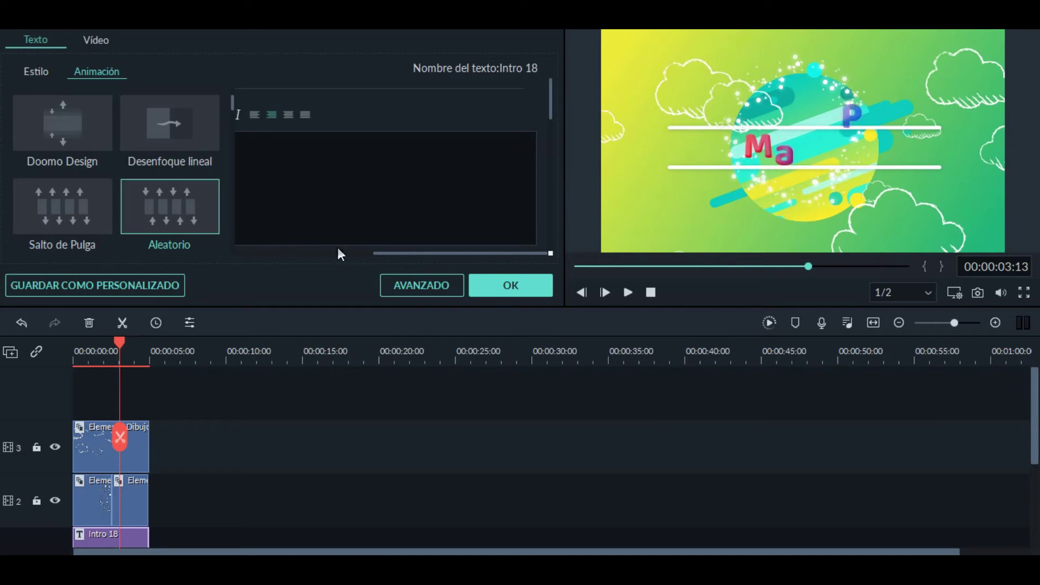
left_click(503, 288)
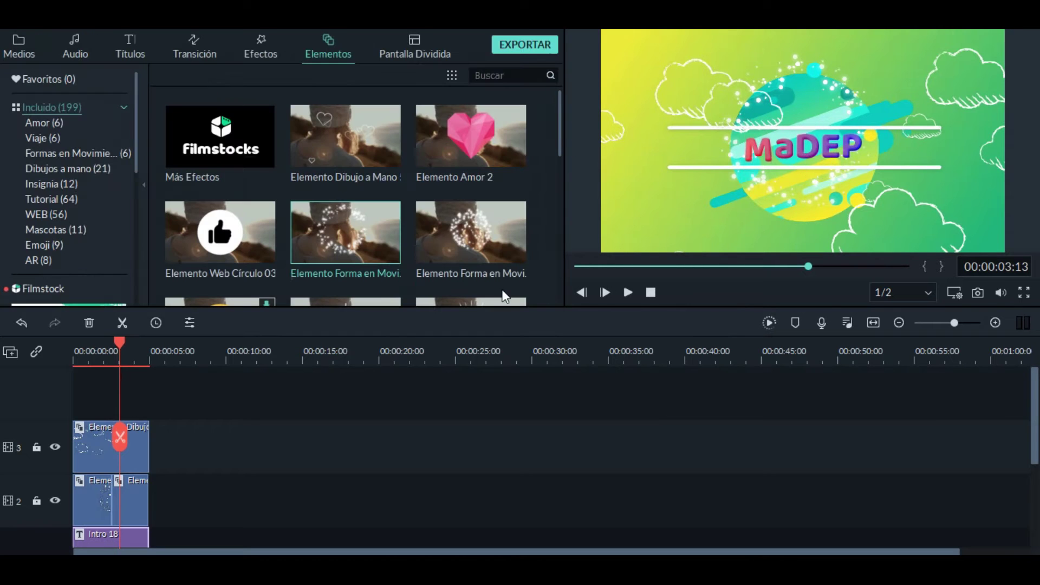
left_click(628, 293)
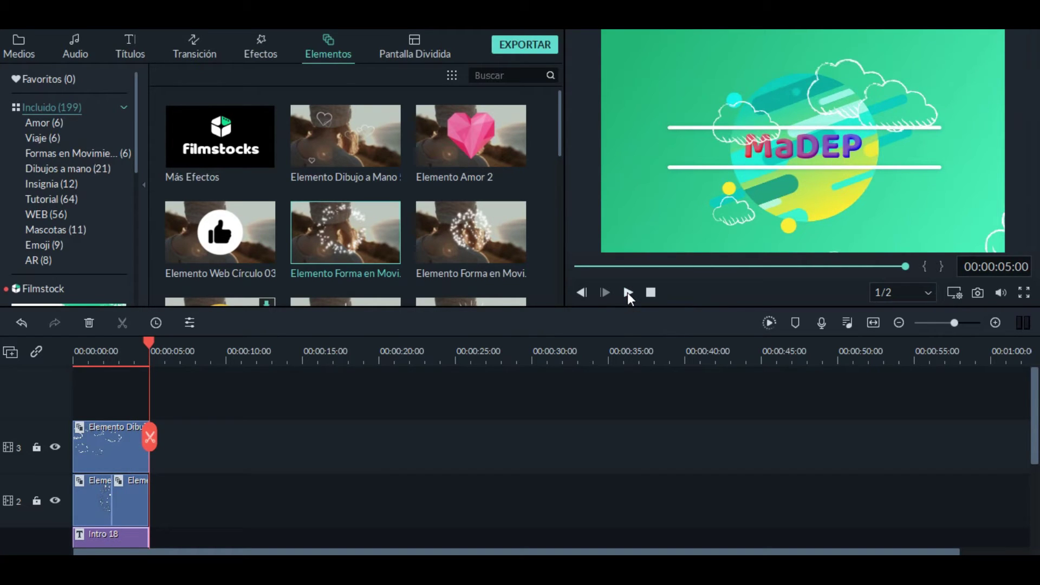
left_click(627, 293)
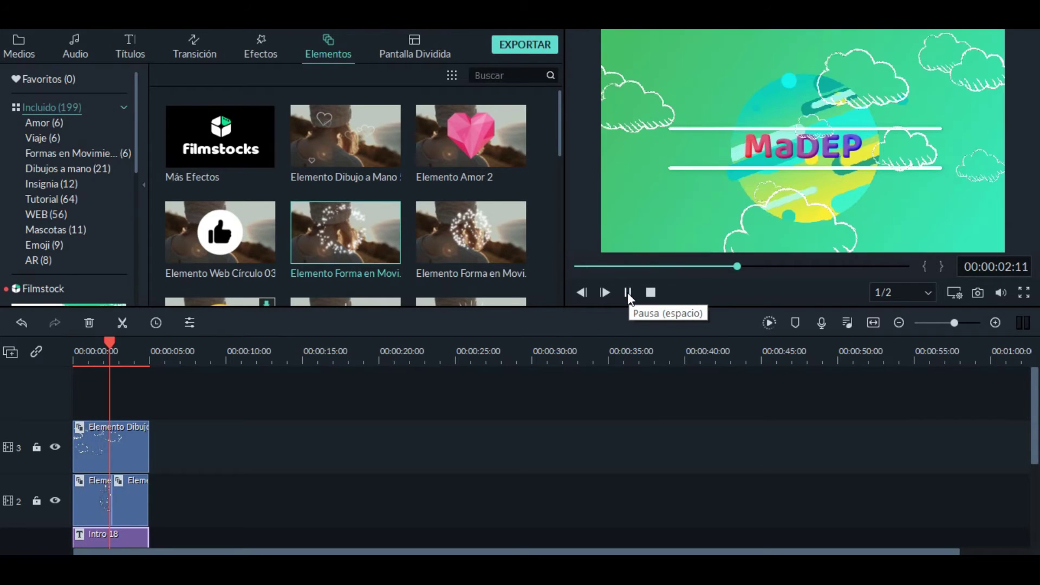
left_click(628, 293)
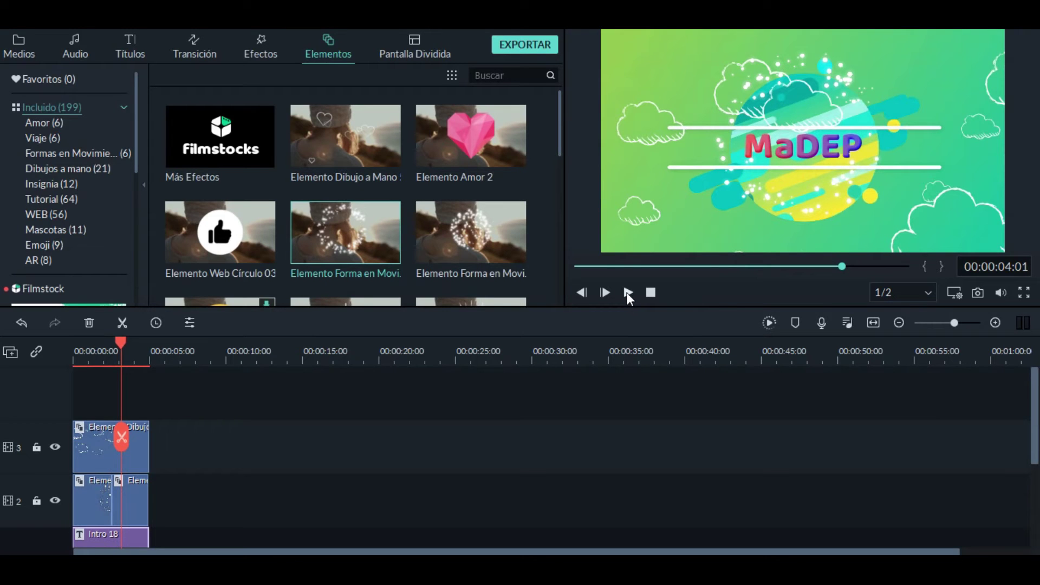
left_click(558, 212)
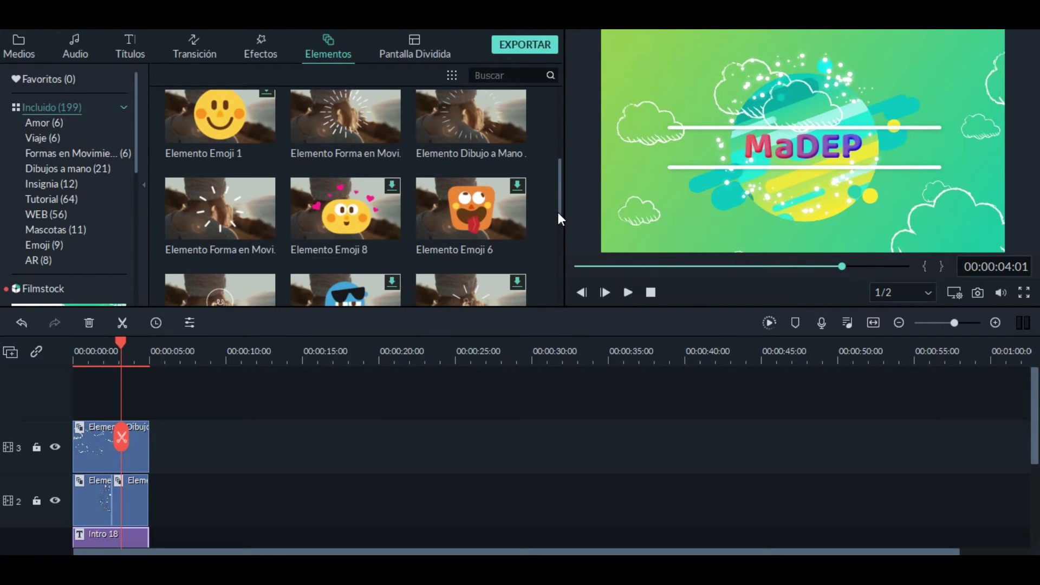
left_click(560, 258)
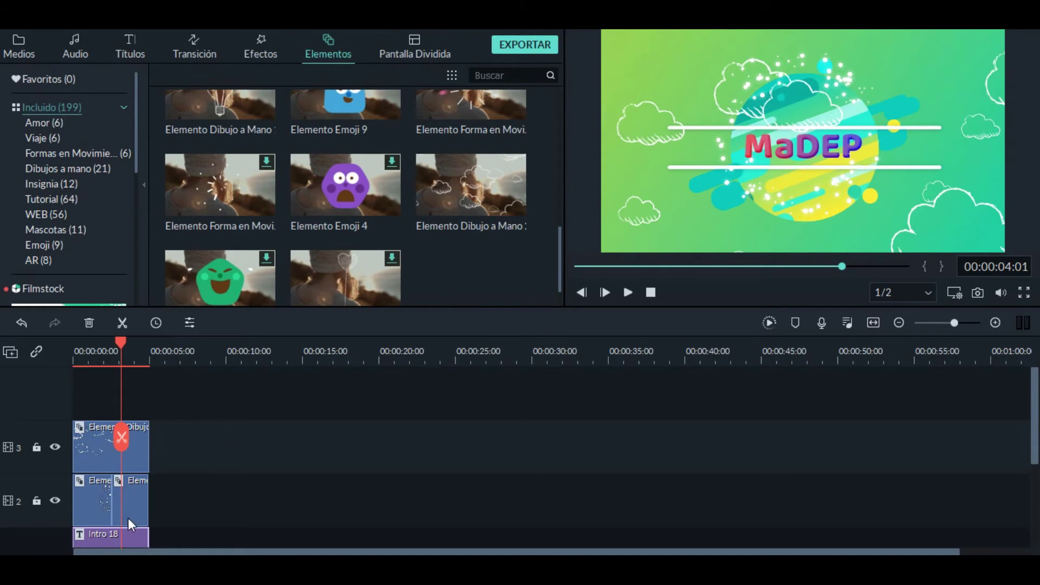
Step: Set the Intro 18 title's text animation back to Salto de Pulga and confirm the title settings
double_click(137, 539)
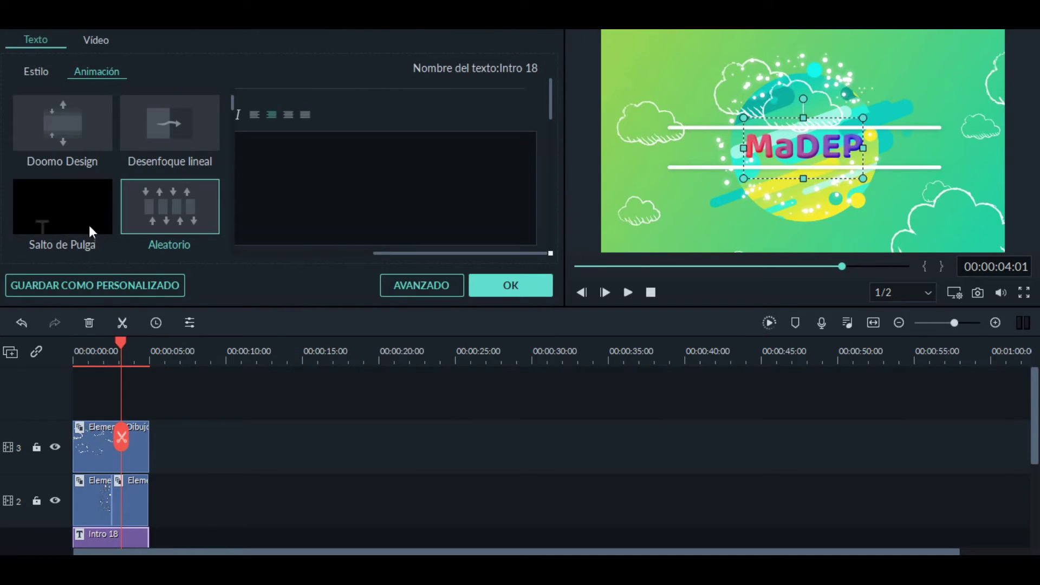
left_click(67, 223)
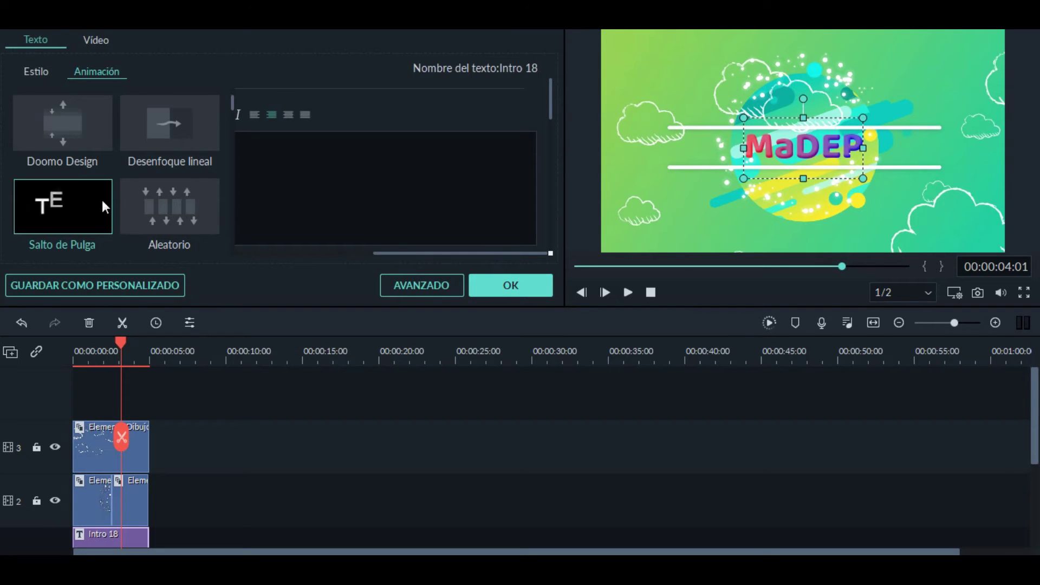
left_click(83, 201)
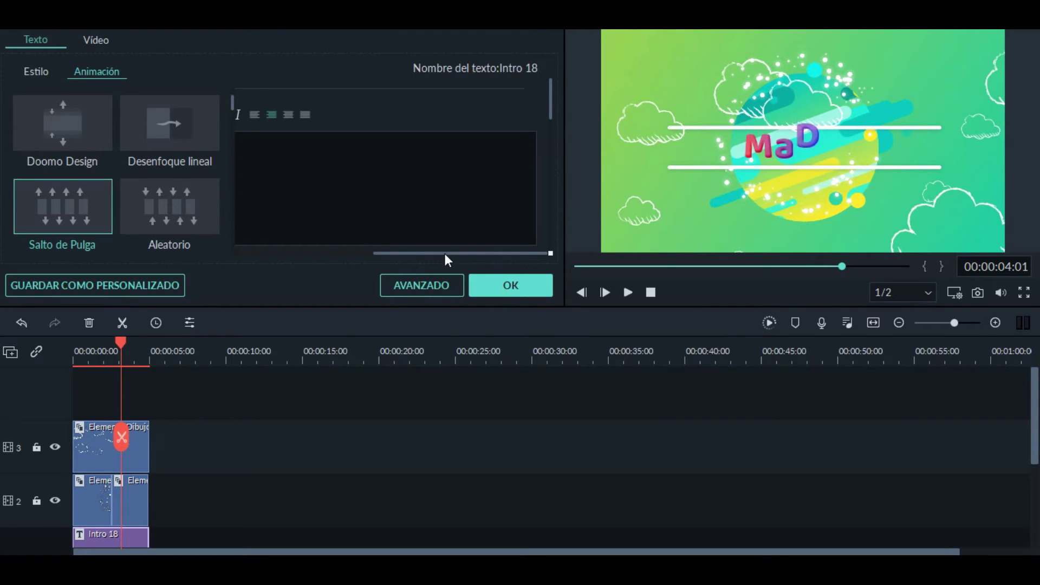
left_click(544, 286)
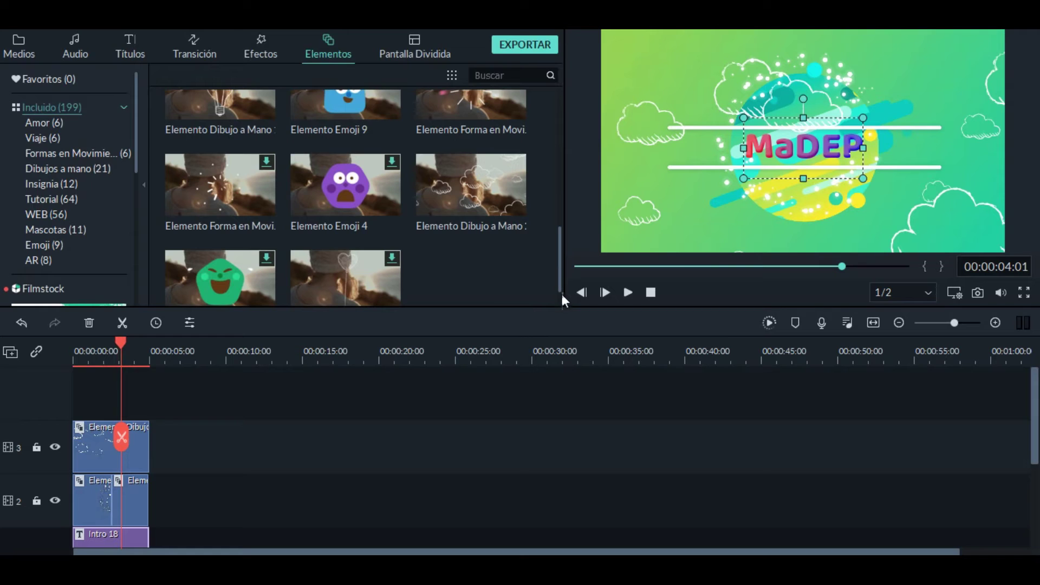
Step: Look through the full list of included elements for another one that suits the intro
scroll(558, 300, "down", 1)
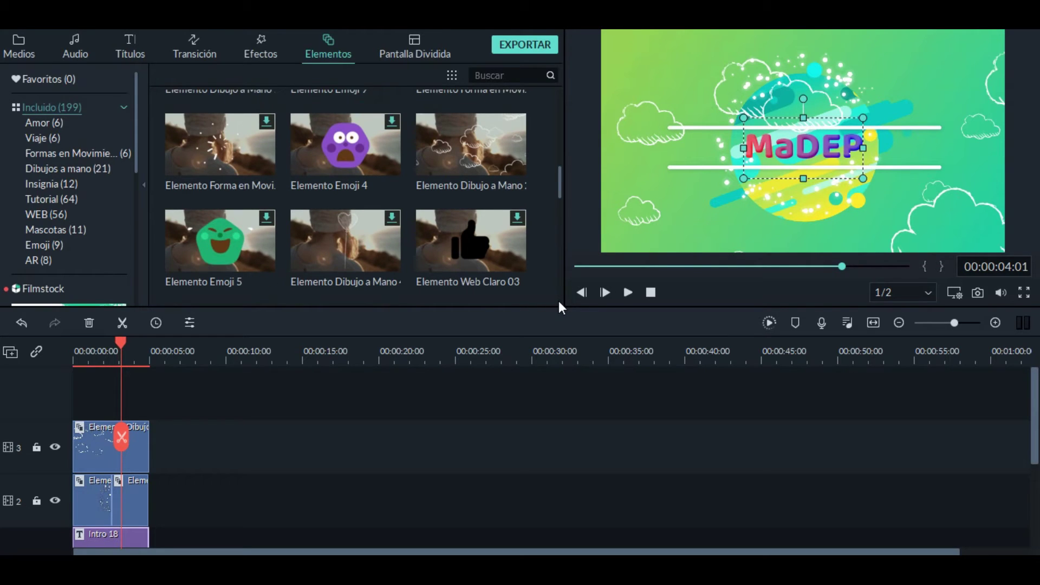
scroll(558, 300, "down", 4)
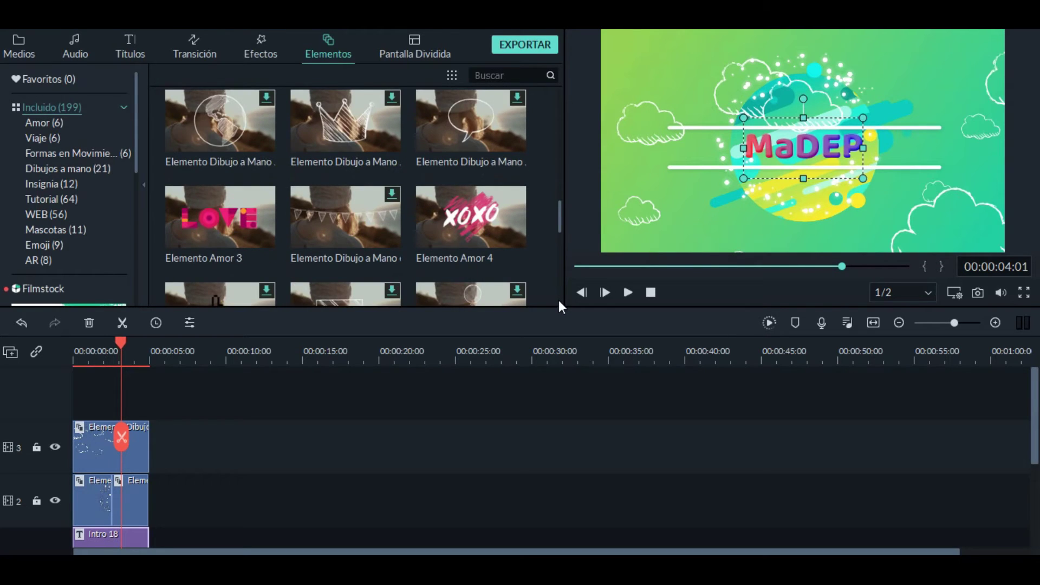
scroll(558, 300, "down", 5)
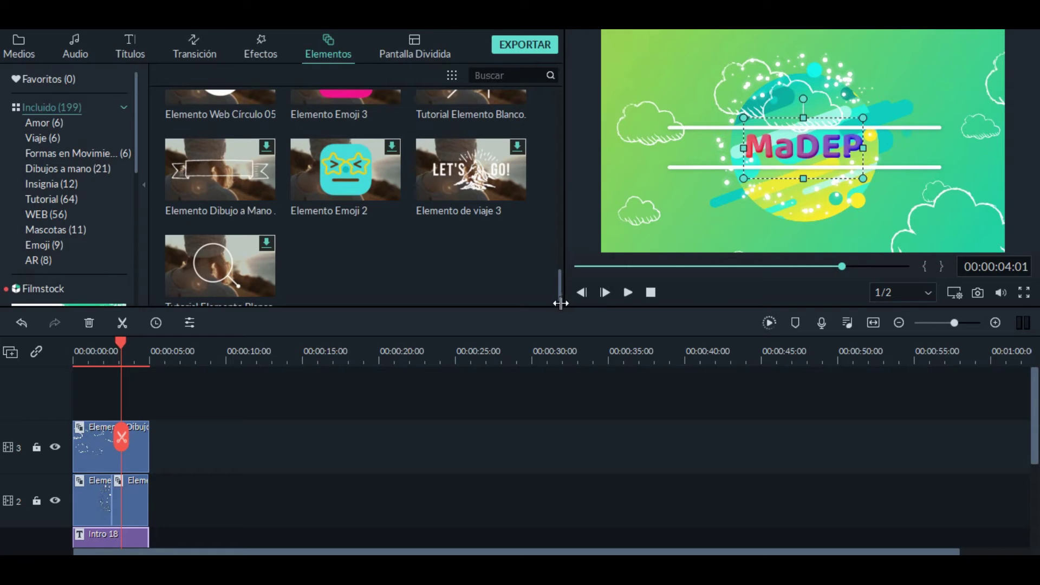
scroll(560, 303, "down", 5)
scroll(560, 304, "down", 4)
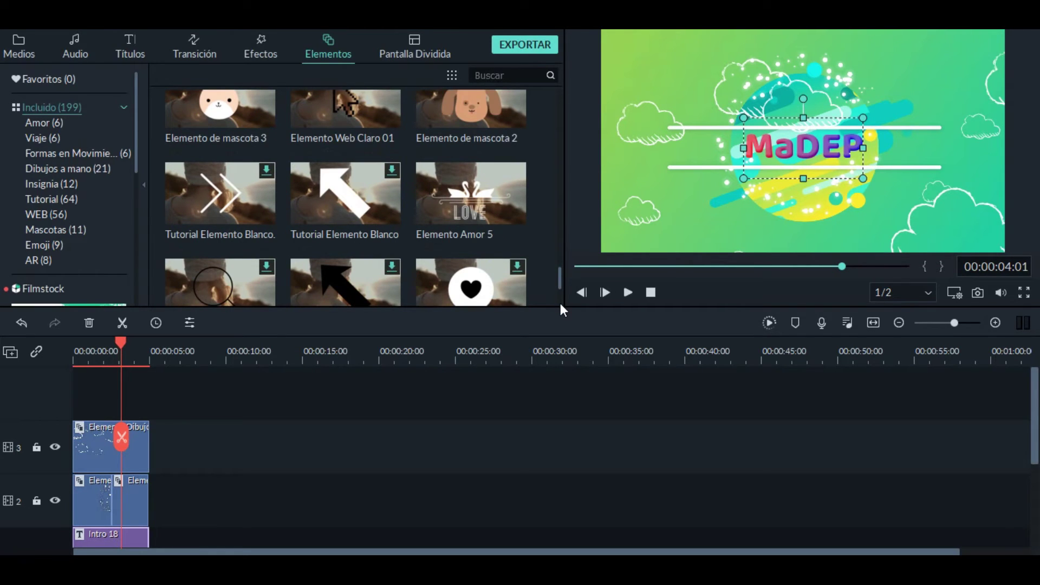
scroll(562, 305, "down", 5)
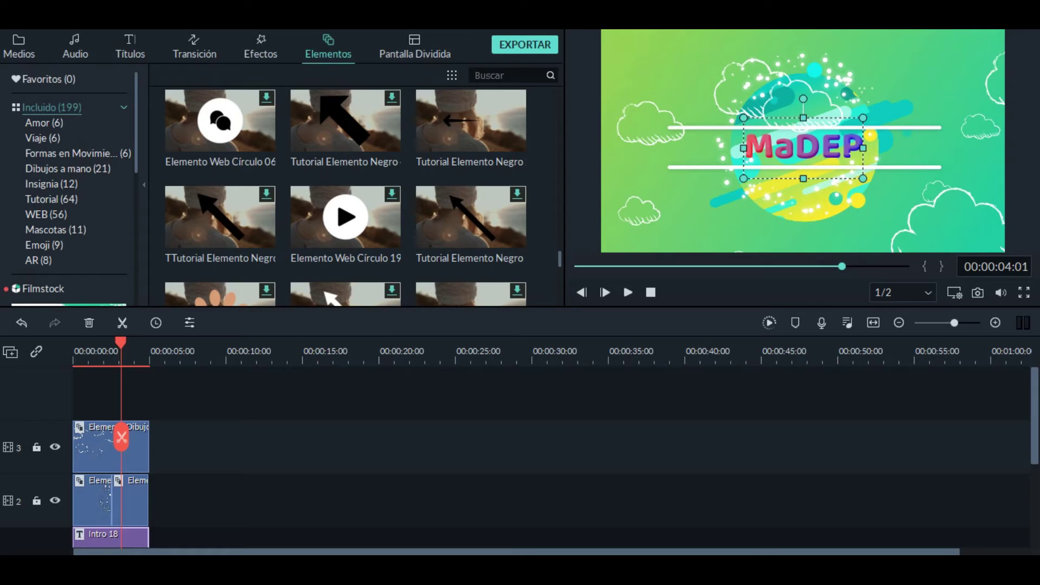
Step: Import the avatar image tl (1) from the Descargas folder into the project media
left_click(18, 46)
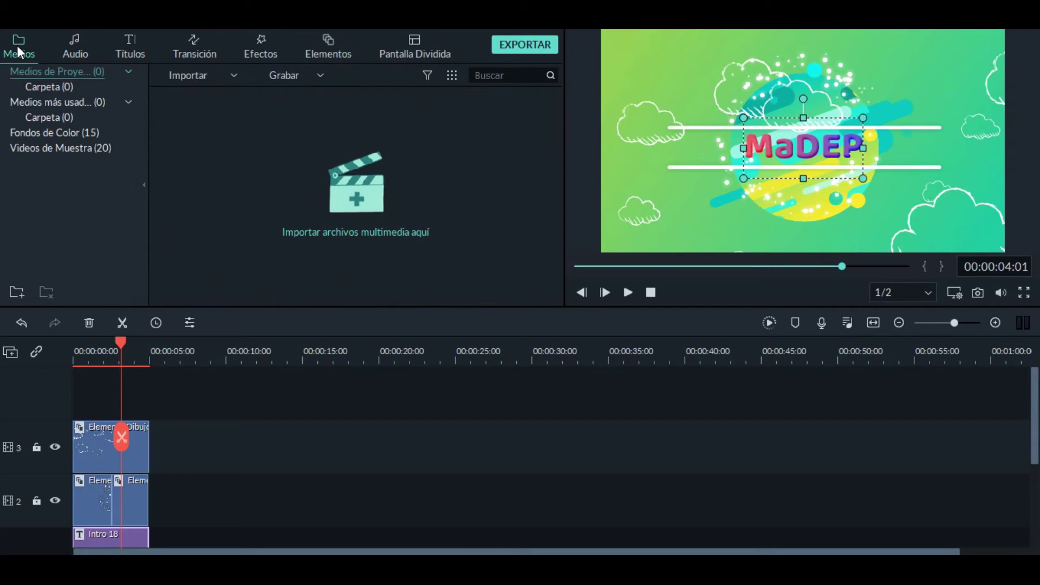
left_click(214, 79)
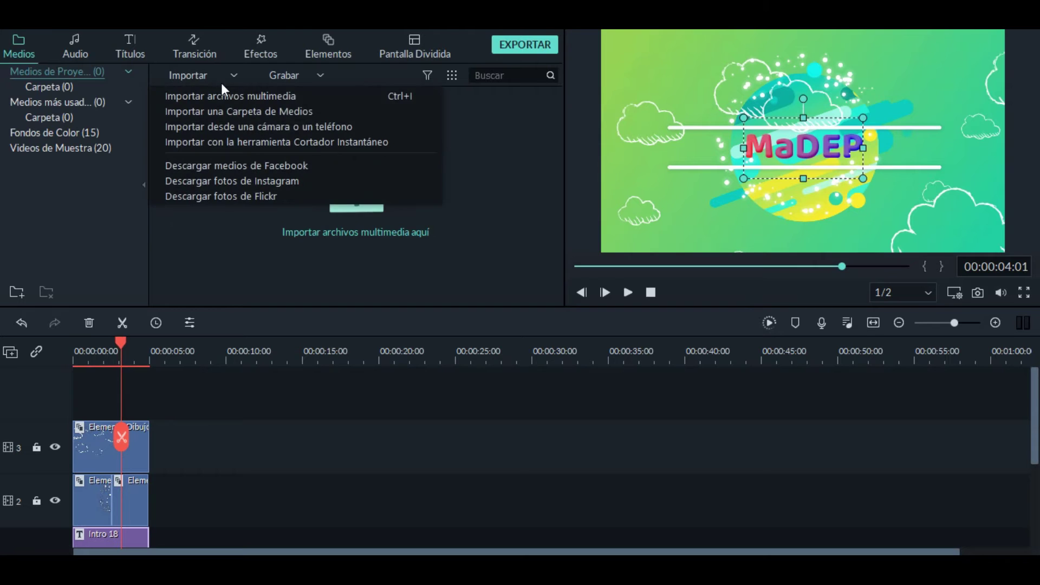
left_click(200, 101)
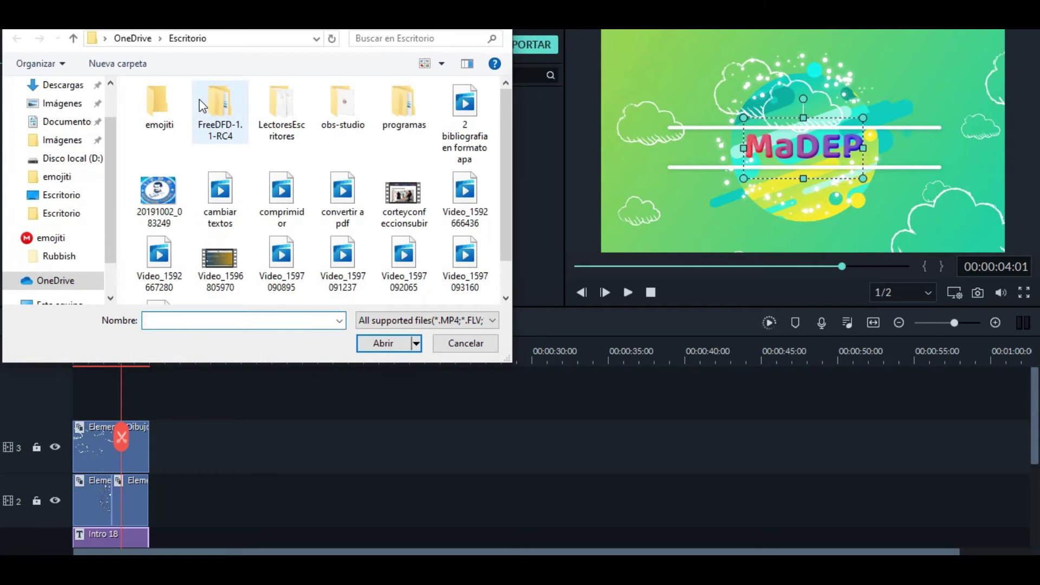
left_click(109, 96)
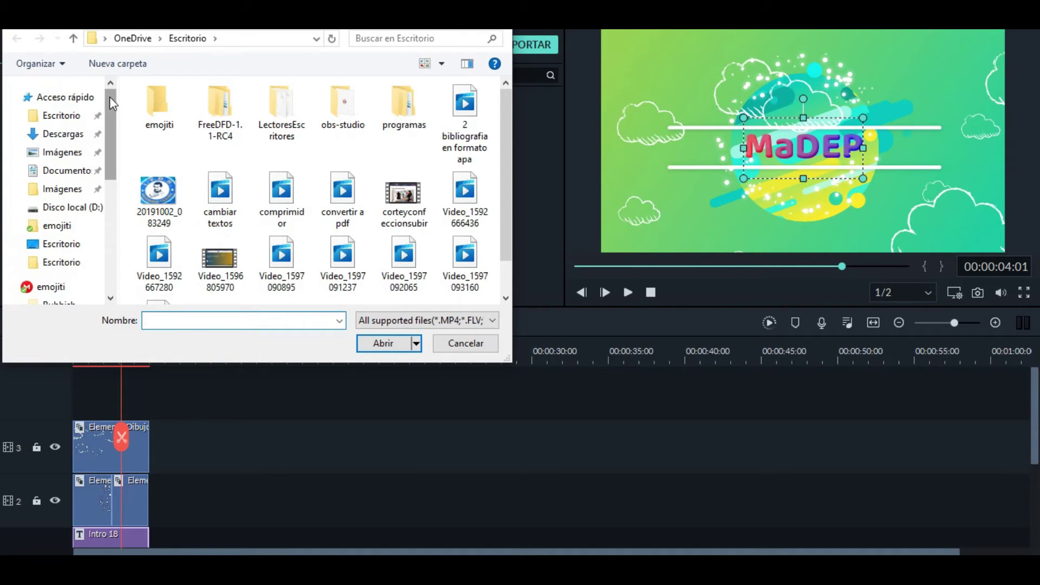
left_click(73, 117)
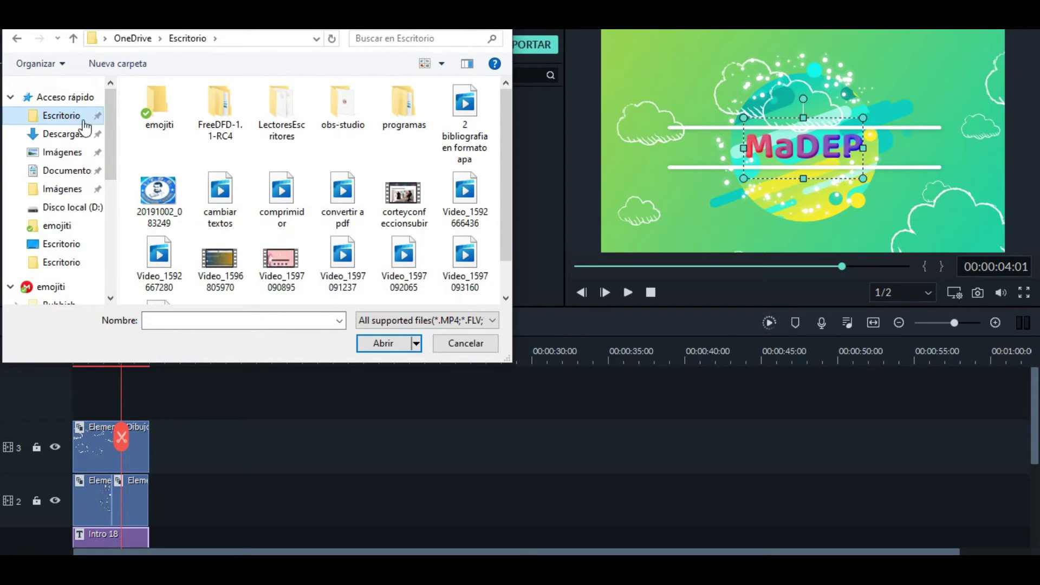
left_click(76, 144)
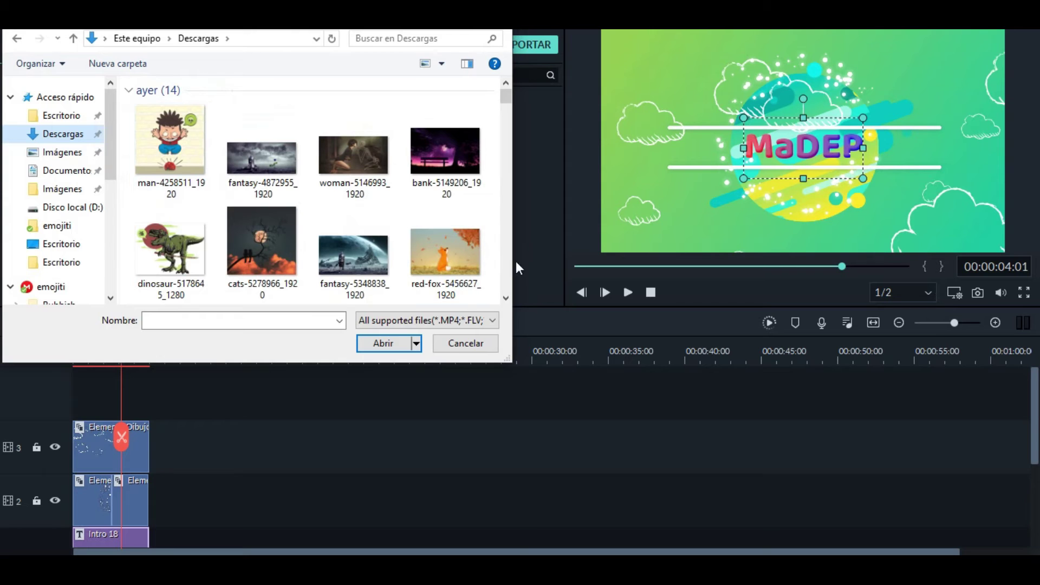
scroll(509, 265, "down", 10)
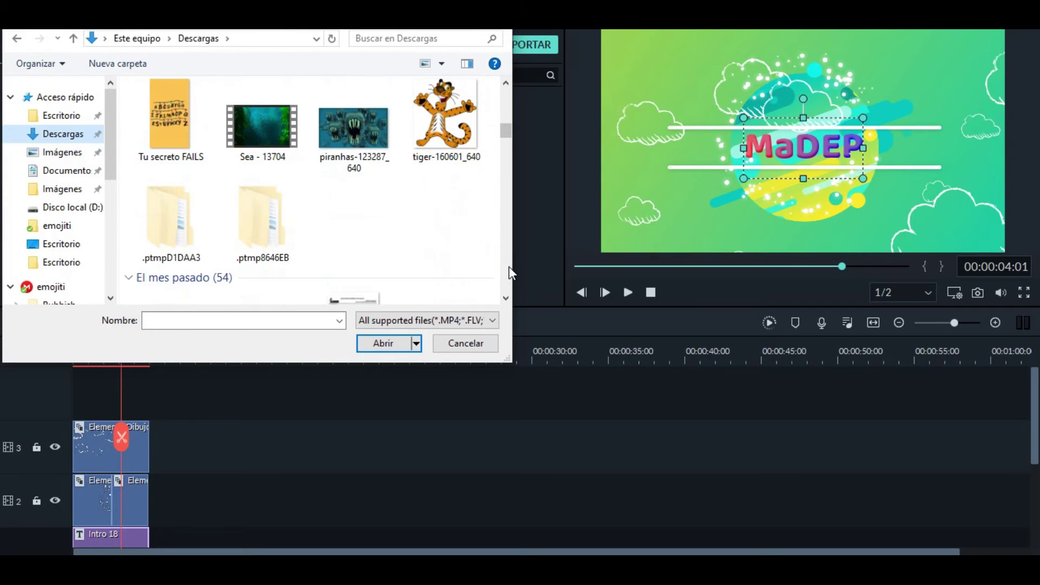
scroll(509, 261, "down", 5)
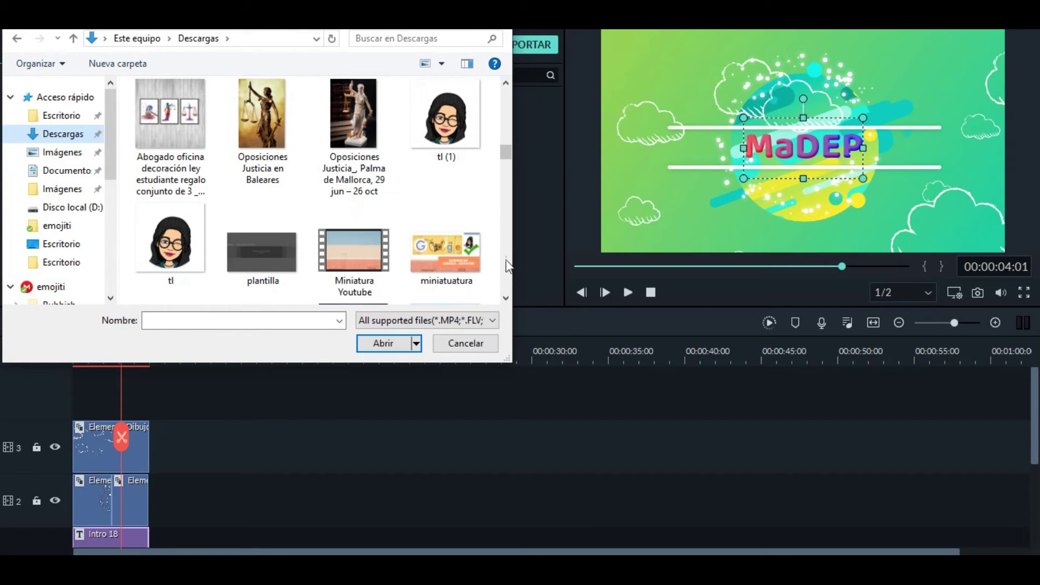
double_click(451, 128)
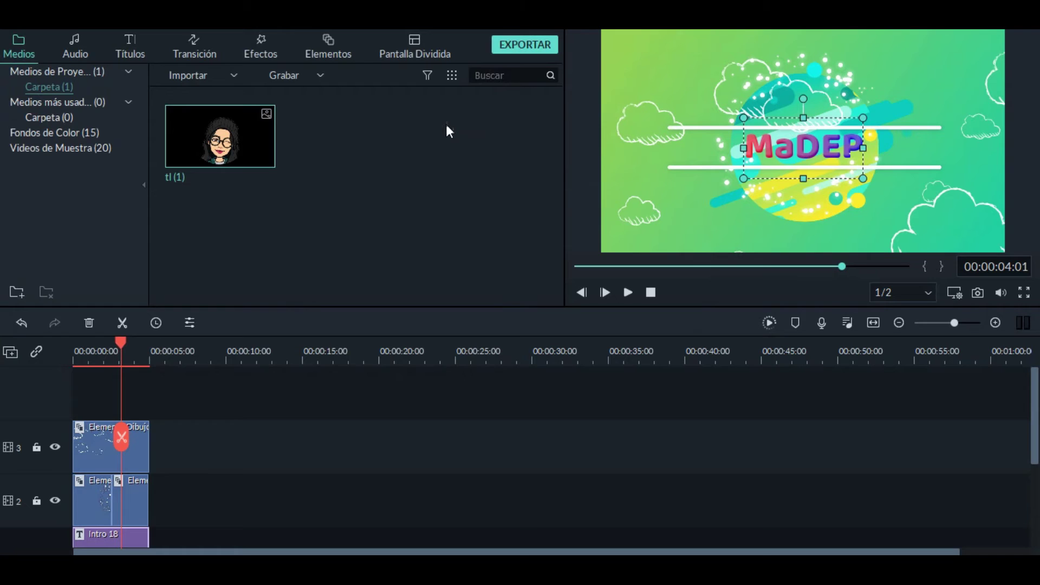
Step: Add the tl (1) image on track 4 at the playhead, shrink it, and place it in the frame's lower-left corner
left_click_drag(274, 142, 130, 386)
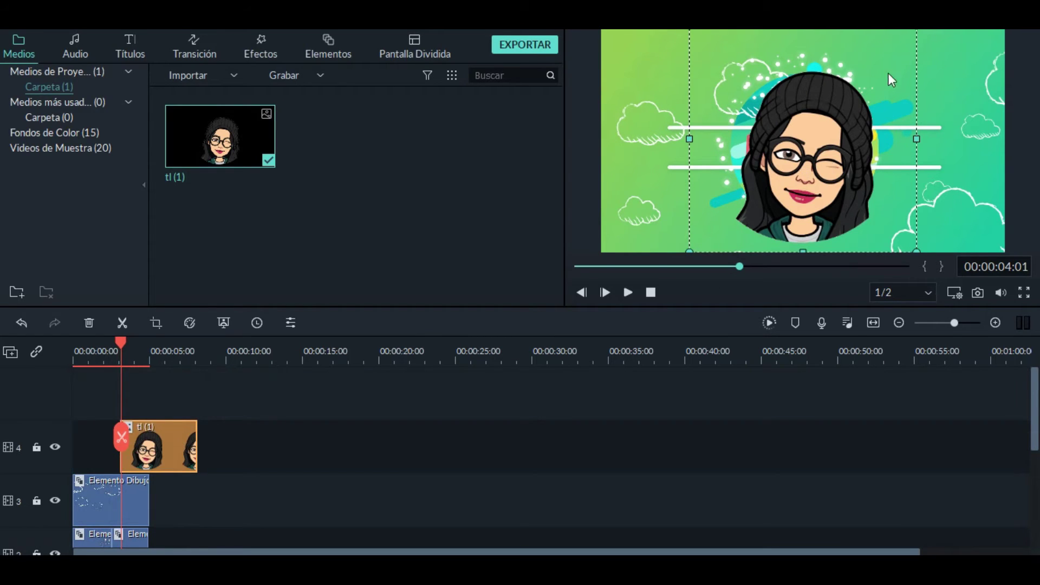
left_click_drag(879, 47, 762, 173)
left_click_drag(733, 222, 699, 206)
Step: Add Elemento Web Círculo 03 on track 5 from 5 seconds, shrink it, and place it beside the avatar
left_click(320, 48)
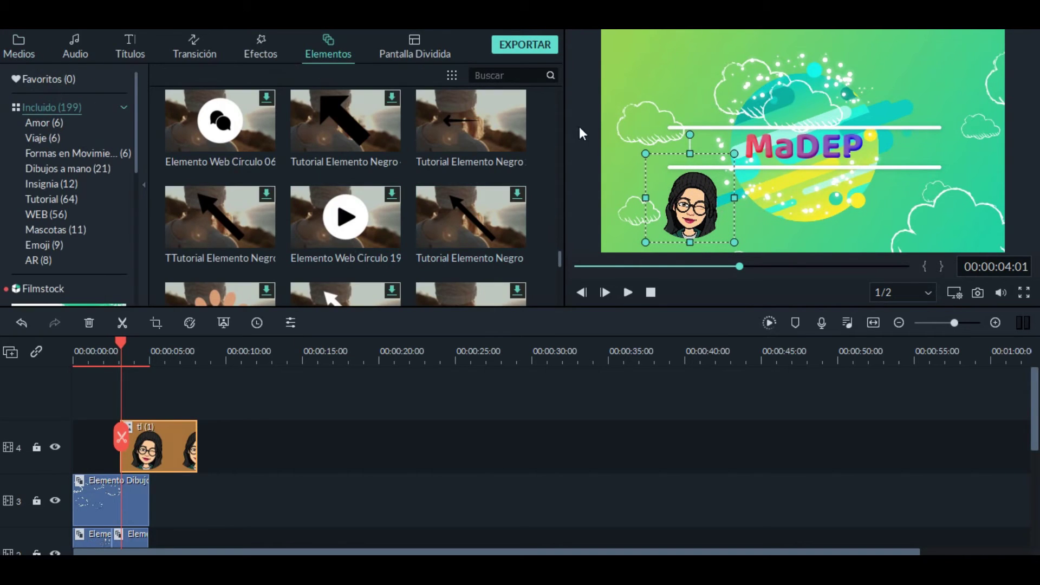
scroll(563, 187, "up", 5)
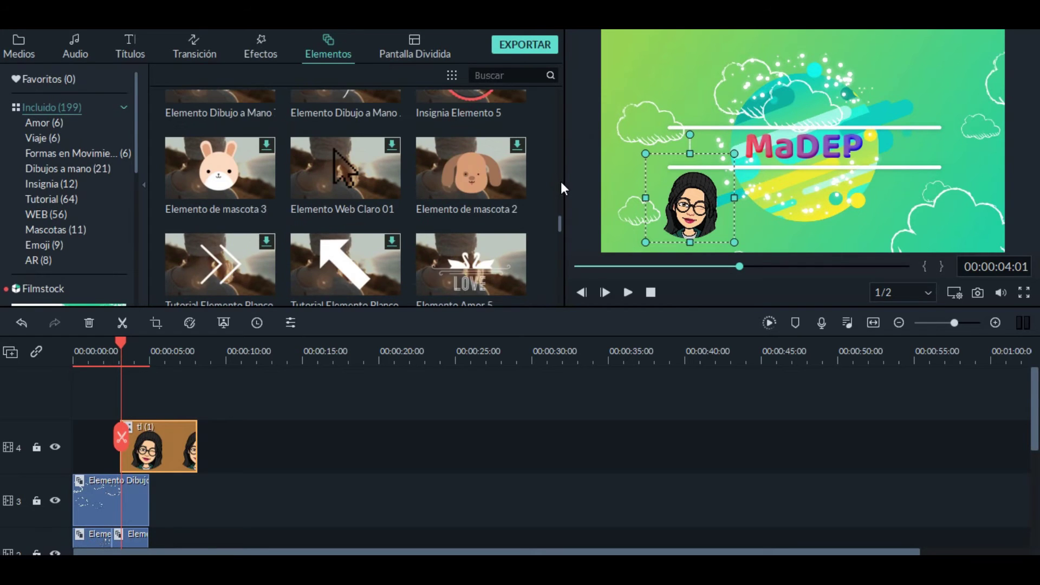
scroll(562, 183, "up", 3)
scroll(562, 170, "up", 3)
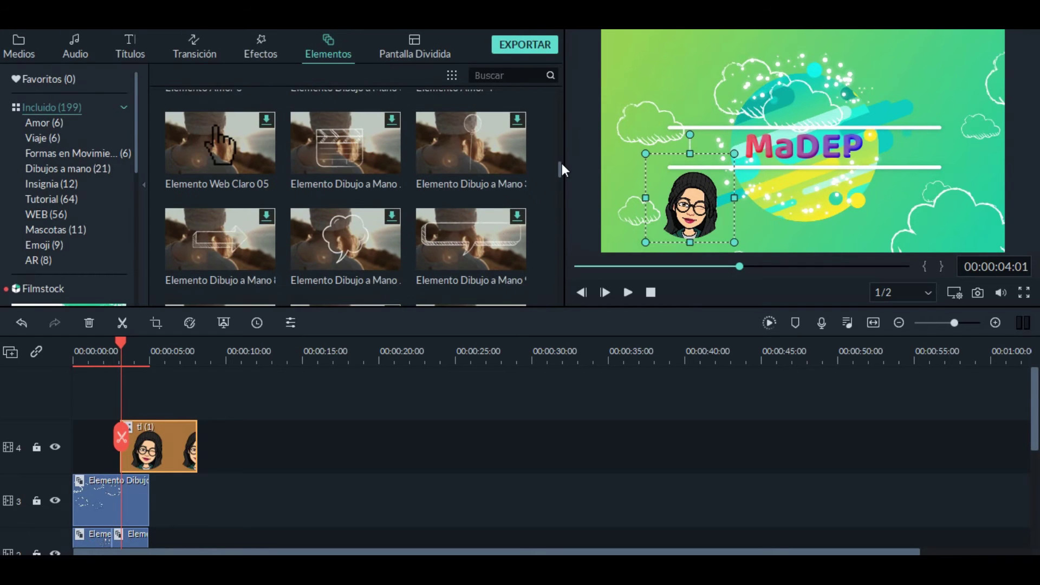
scroll(561, 152, "up", 3)
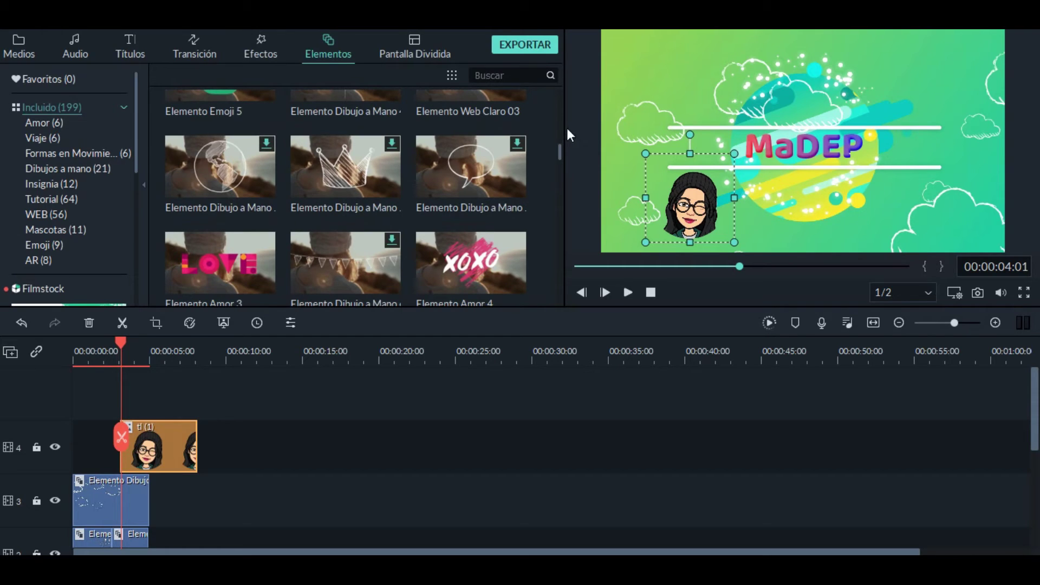
scroll(562, 128, "up", 3)
scroll(562, 119, "up", 3)
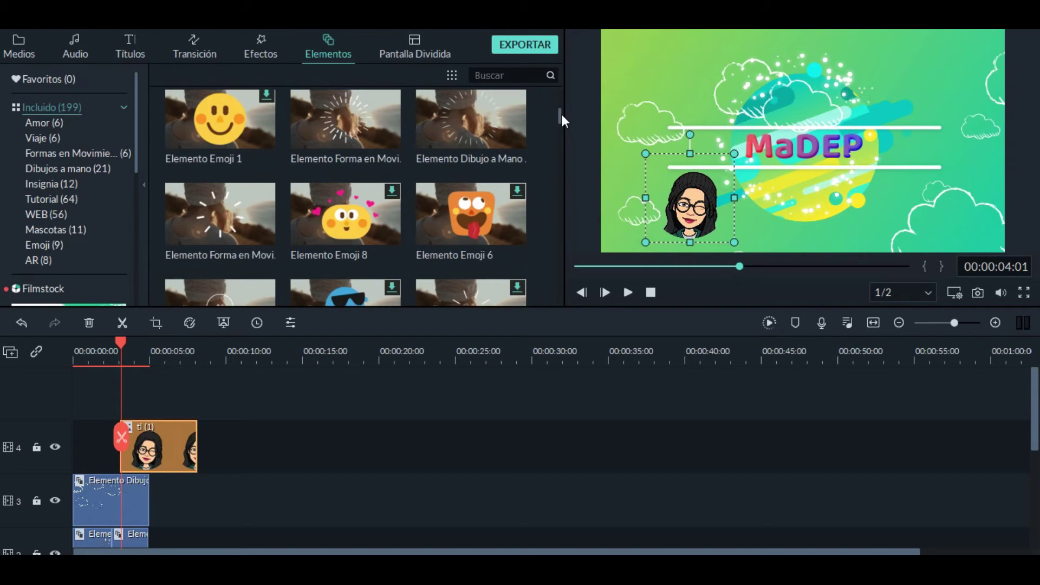
scroll(559, 102, "up", 3)
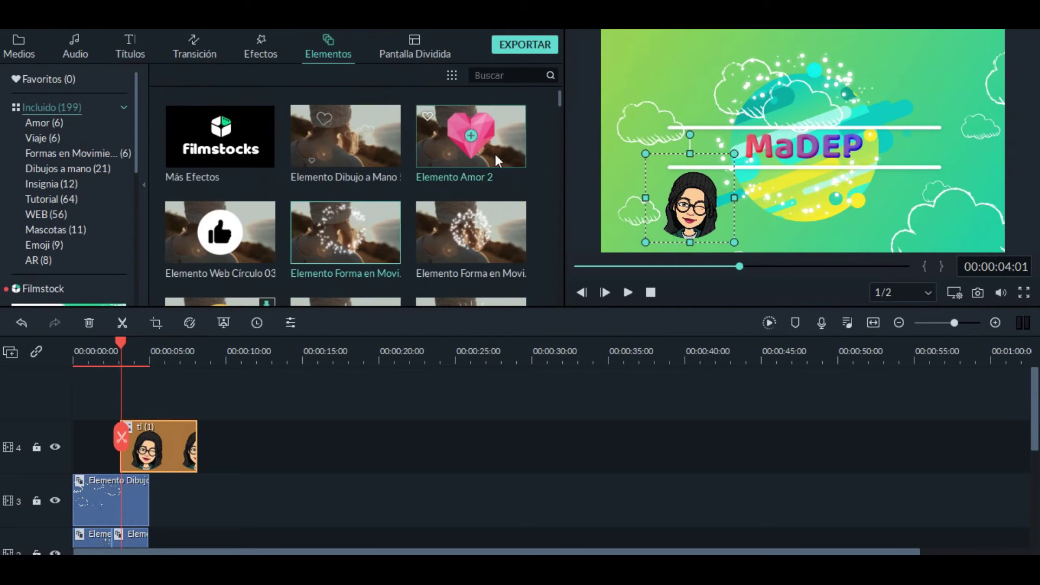
left_click_drag(184, 248, 158, 389)
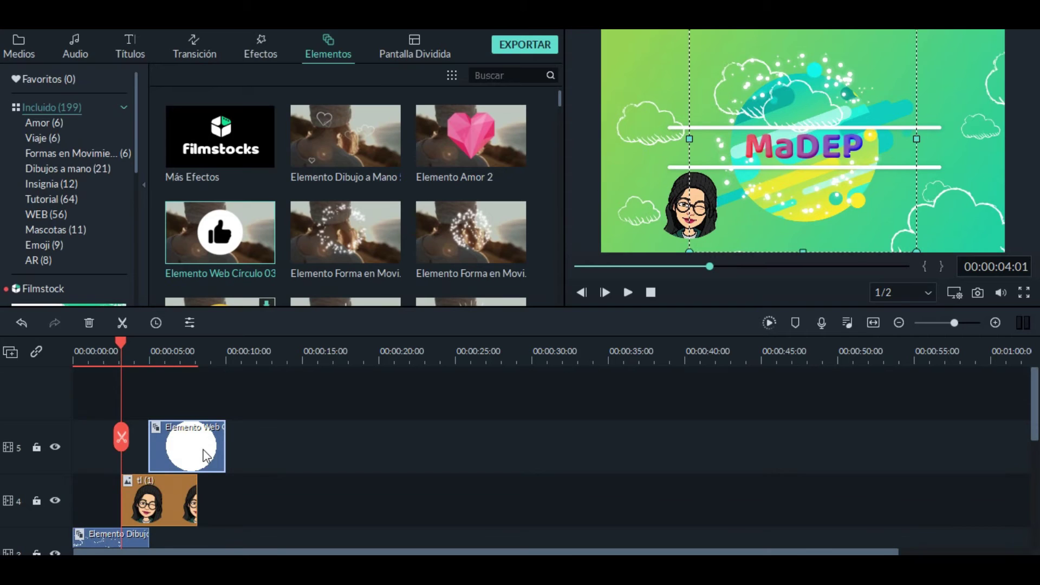
double_click(705, 224)
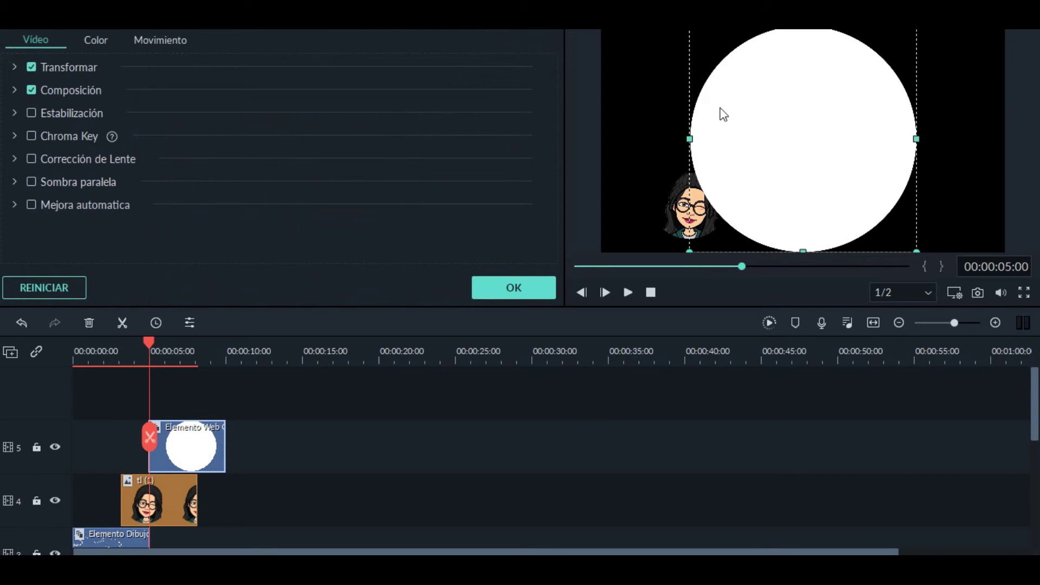
left_click_drag(690, 138, 734, 224)
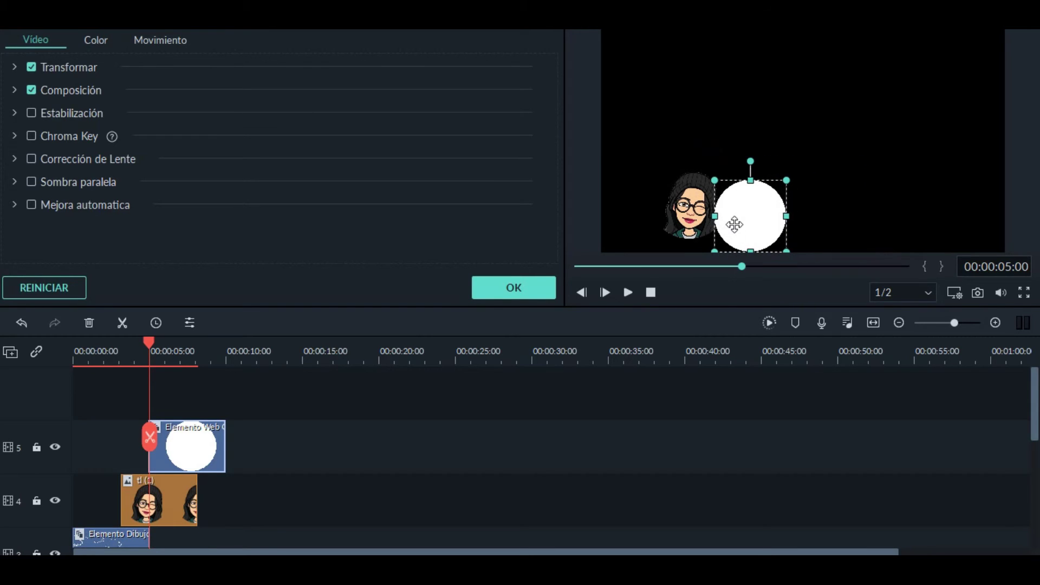
Step: Play the intro from the beginning to check when the avatar and the thumbs-up element appear
left_click(627, 293)
left_click(627, 294)
left_click(578, 266)
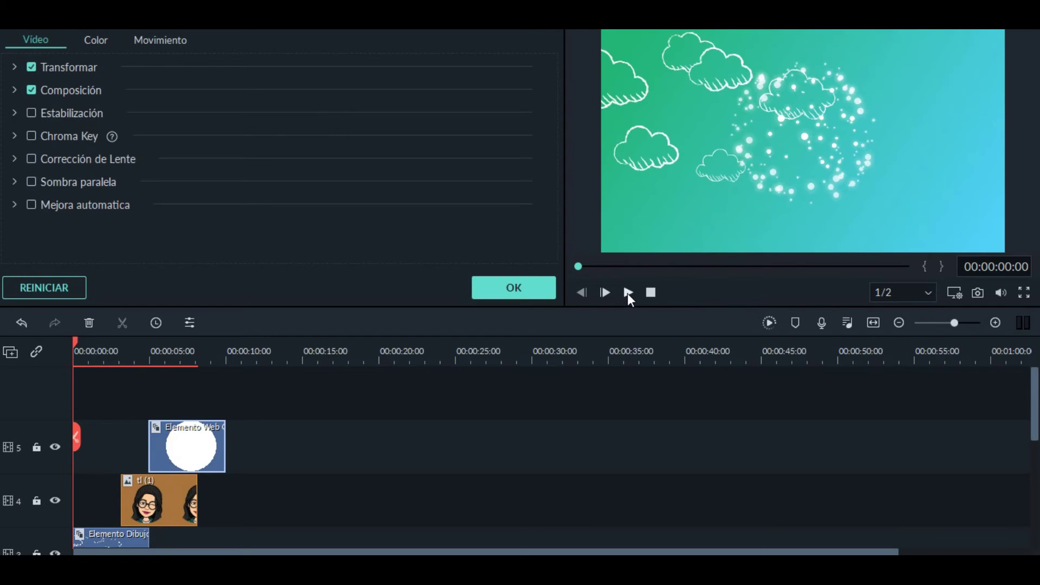
left_click(627, 293)
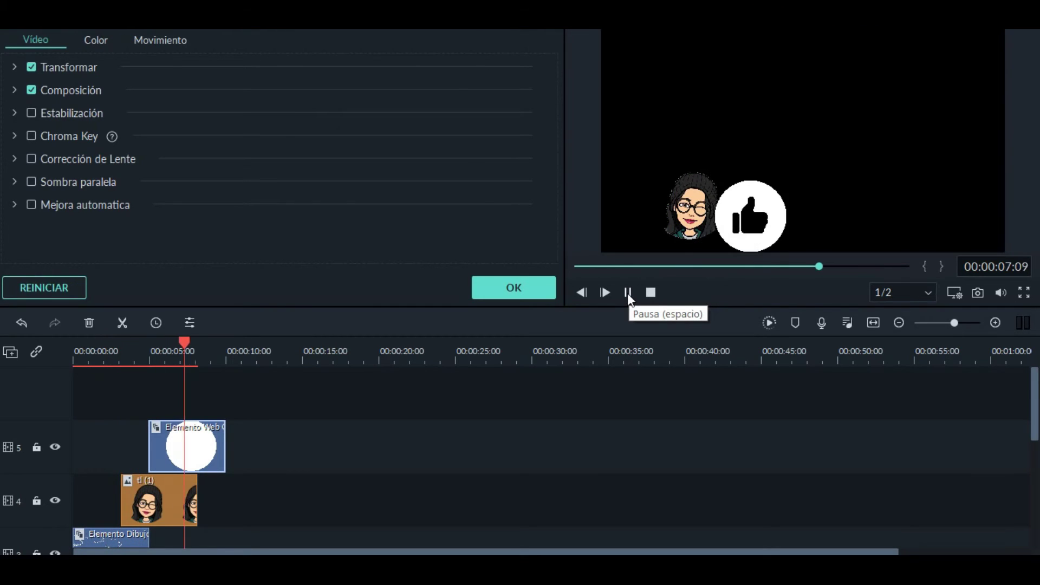
left_click(628, 293)
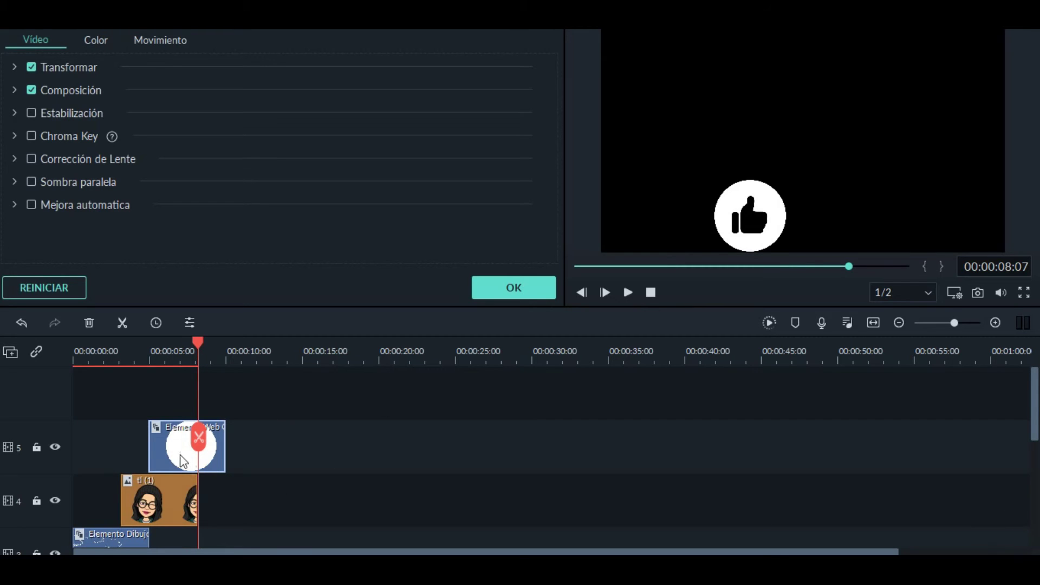
Step: Move the tl (1) and thumbs-up clips to the start of the timeline and play the intro to check them
left_click_drag(129, 500, 71, 499)
left_click_drag(195, 470, 99, 453)
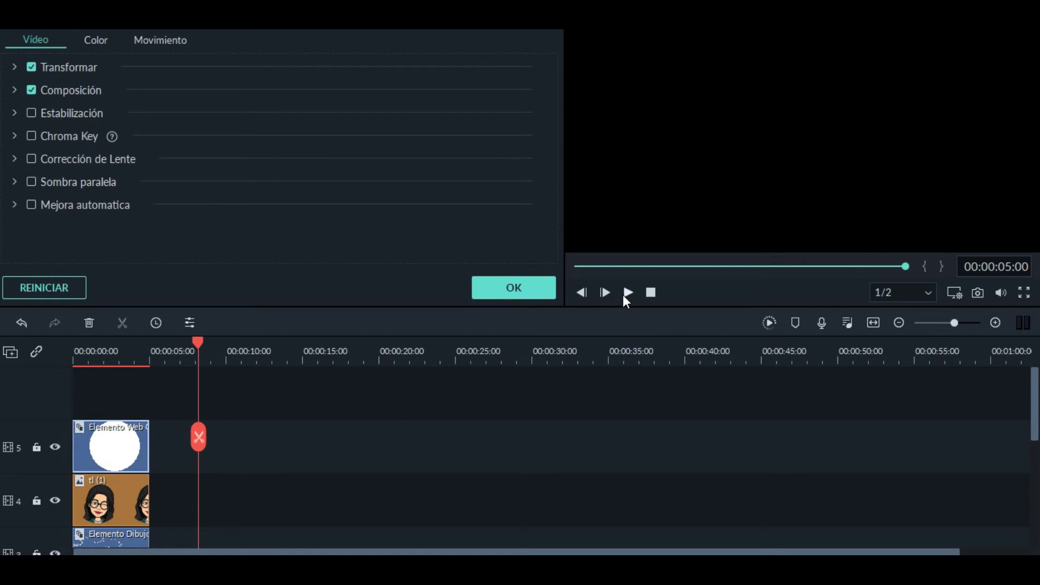
left_click(628, 292)
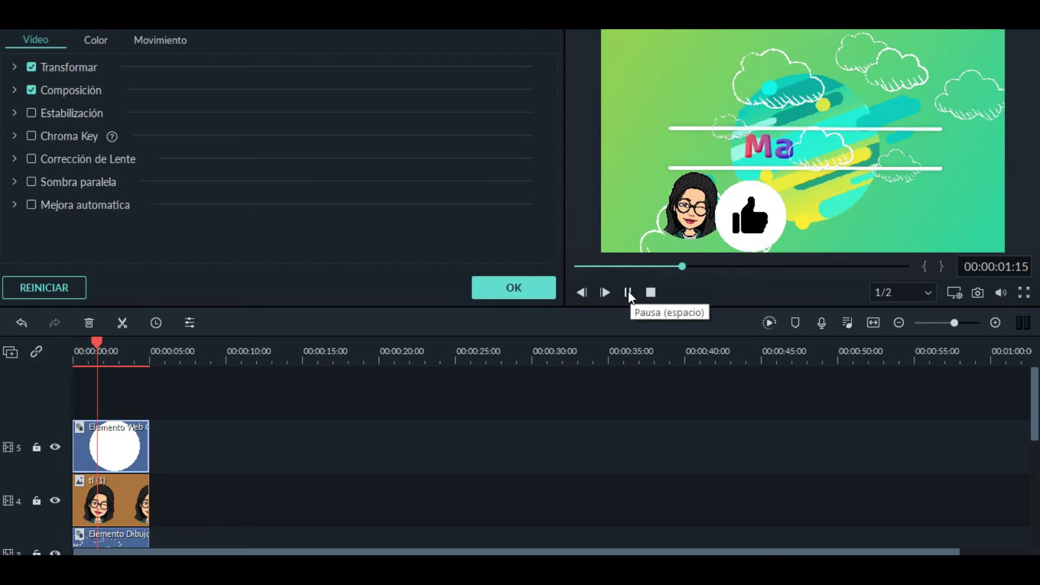
left_click(629, 293)
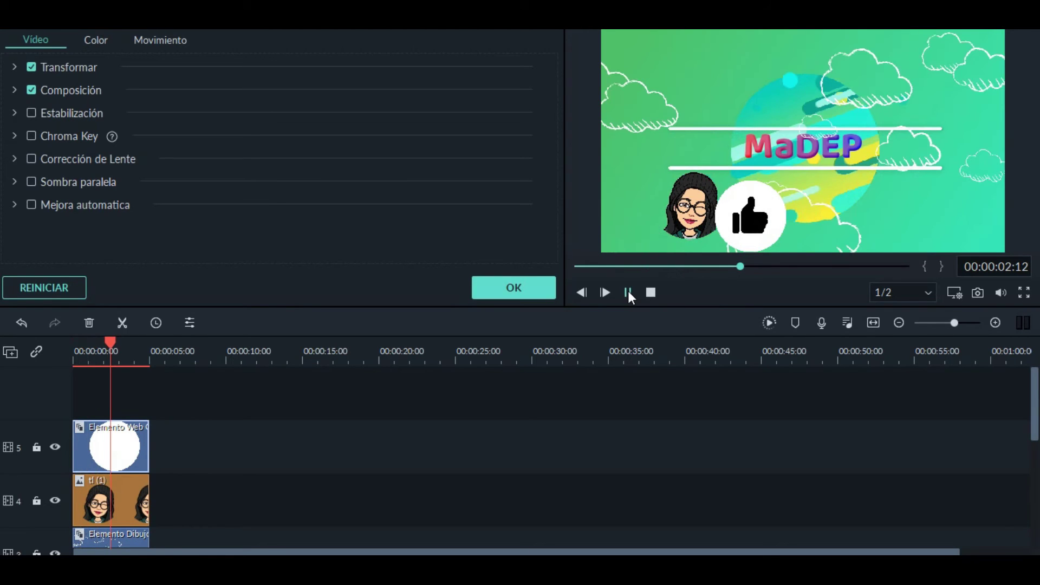
Step: Move the avatar into the frame's lower-left corner, with a smaller thumbs-up element beside it, and play the intro
left_click(87, 486)
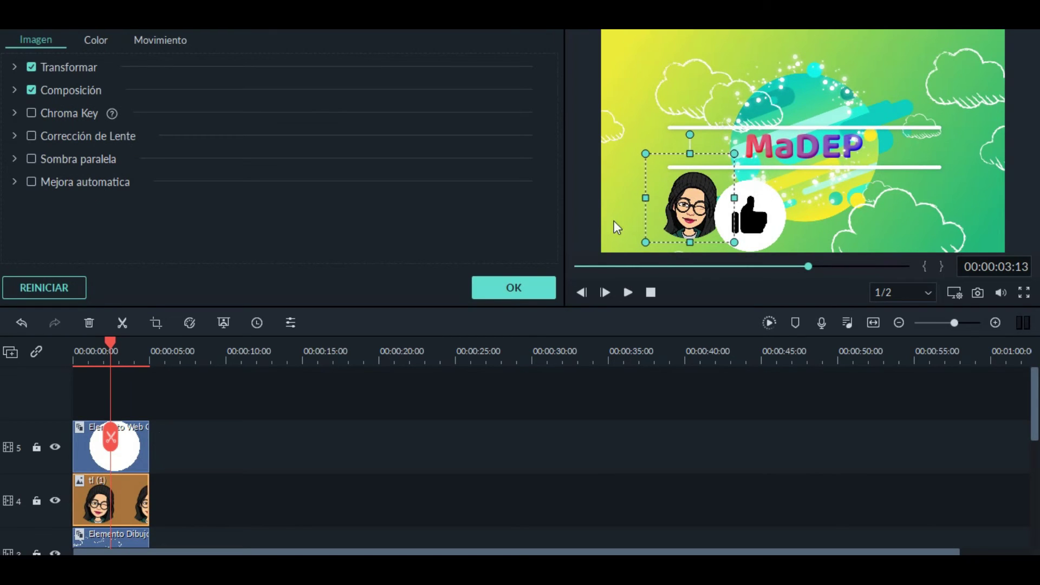
left_click_drag(671, 190, 679, 133)
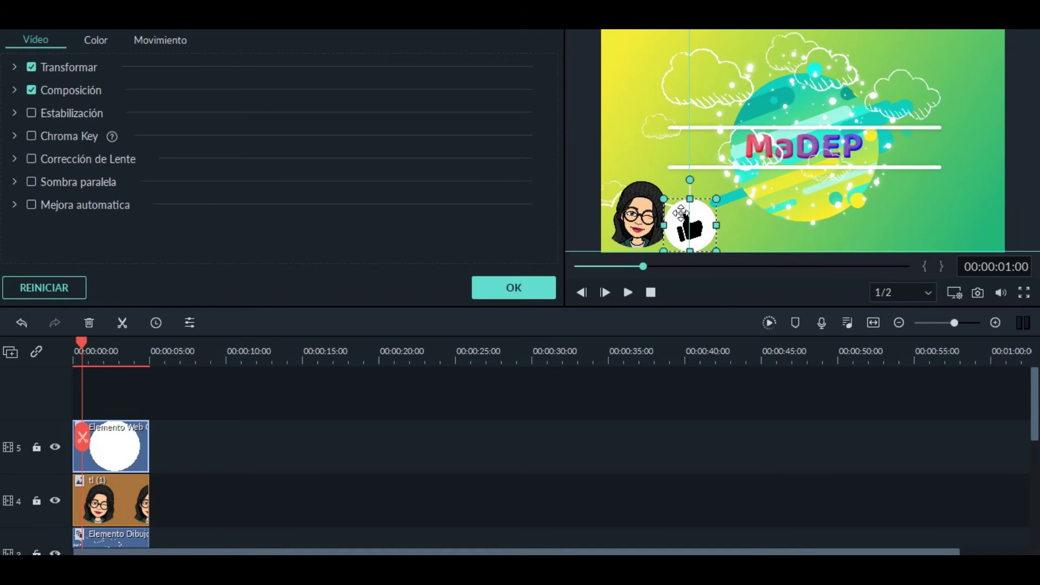
left_click(624, 290)
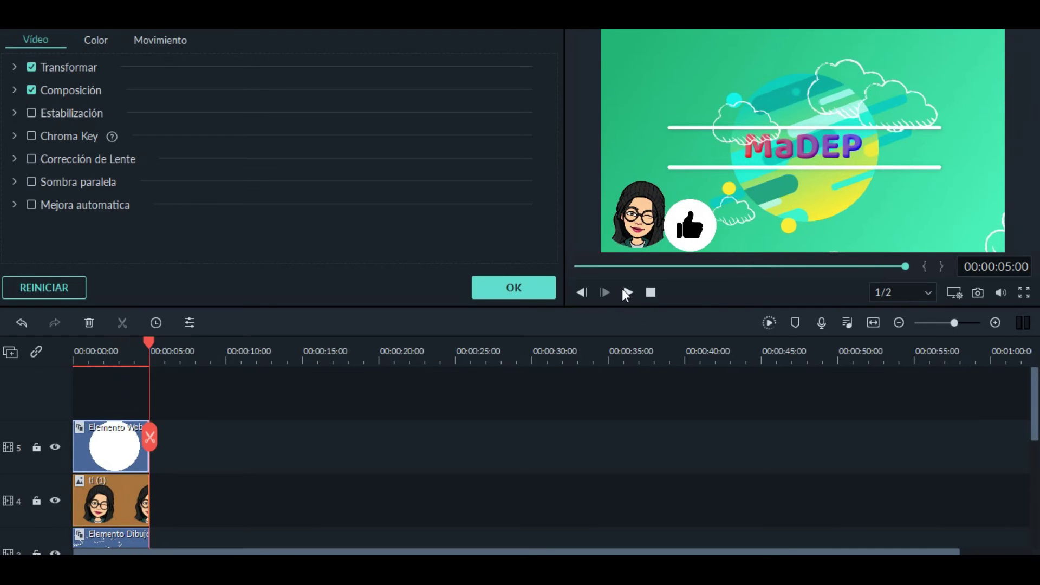
left_click(627, 293)
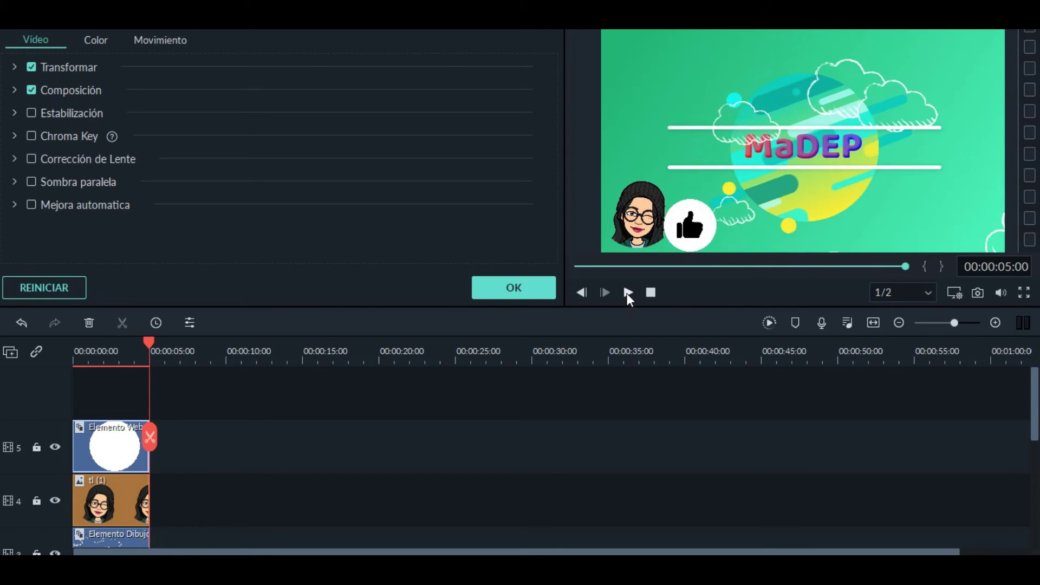
Step: Raise the thumbs-up element and the avatar slightly off the frame's bottom edge, and shrink the avatar a little
left_click(690, 234)
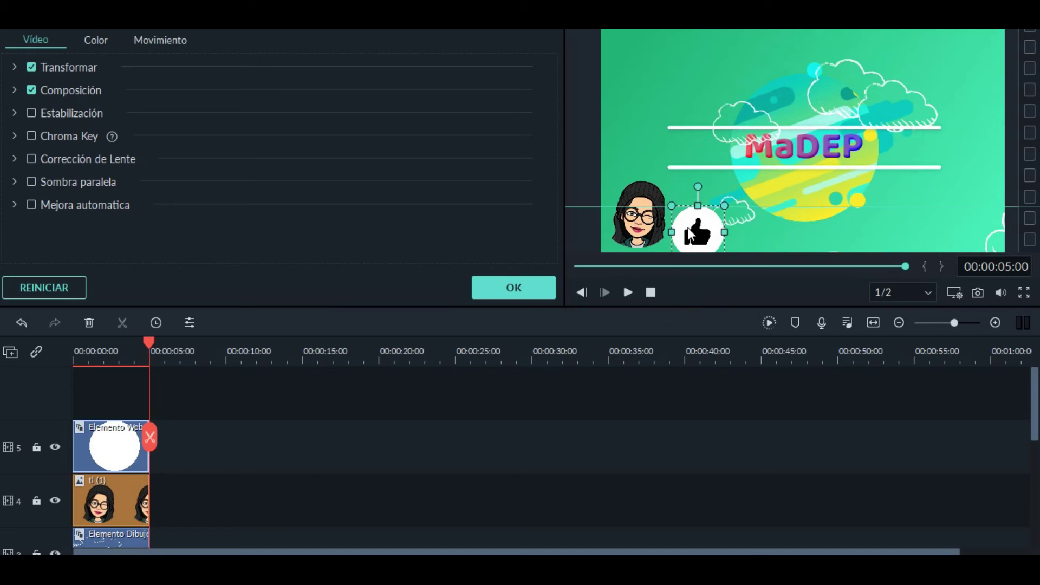
mouse_move(692, 225)
left_mouse_down()
mouse_move(697, 201)
mouse_move(693, 224)
left_mouse_up()
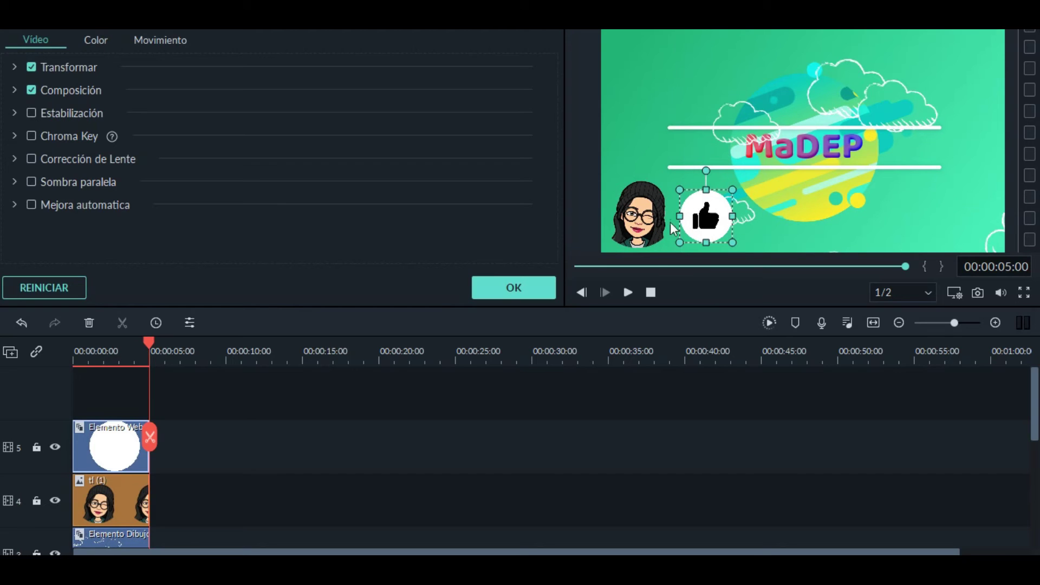
left_click(640, 225)
left_click_drag(638, 223, 639, 214)
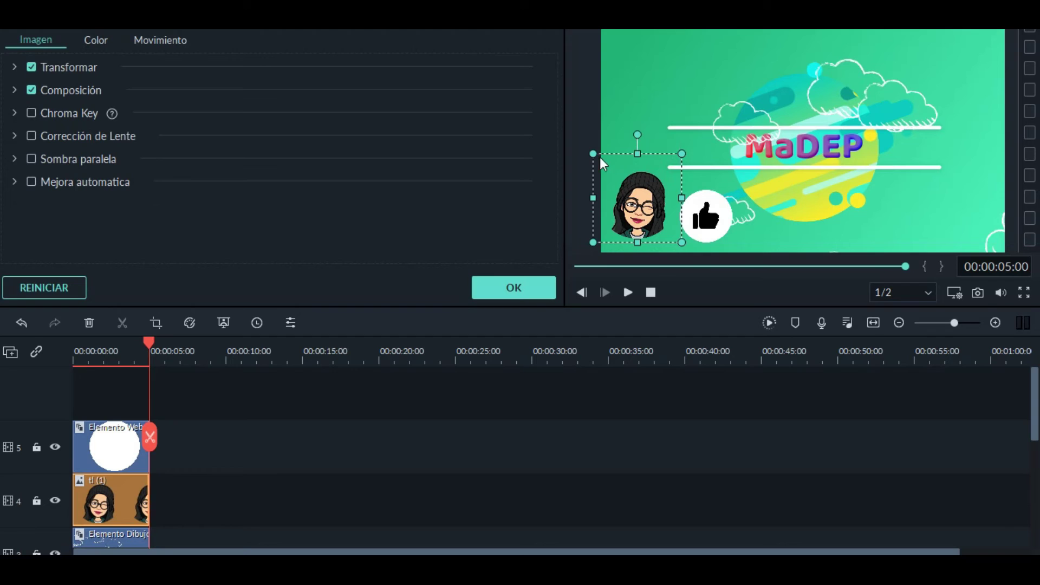
left_click_drag(603, 158, 615, 162)
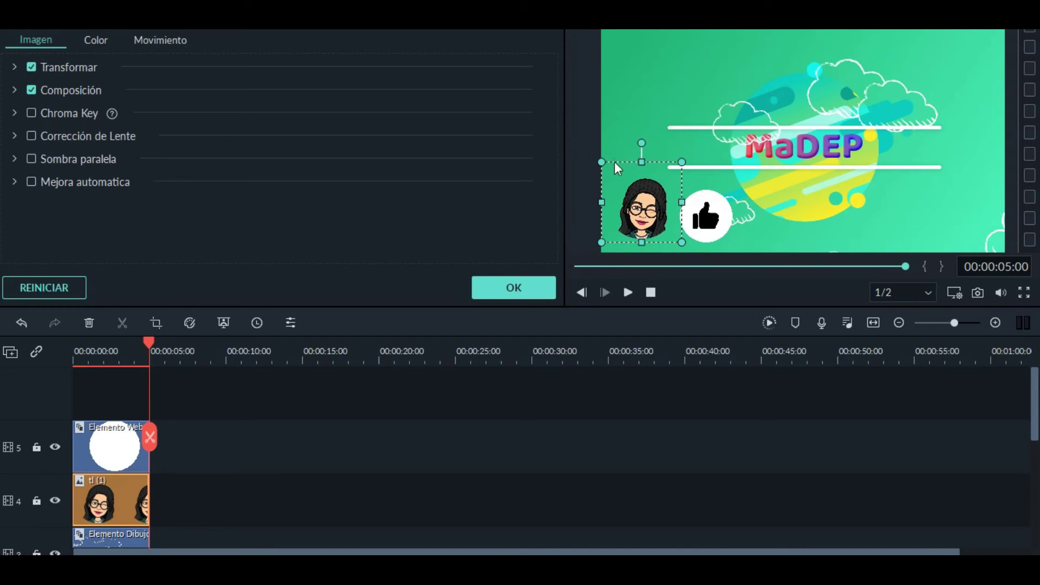
Step: Play the intro from the beginning to check the avatar and thumbs-up placement
left_click(626, 293)
left_click(627, 292)
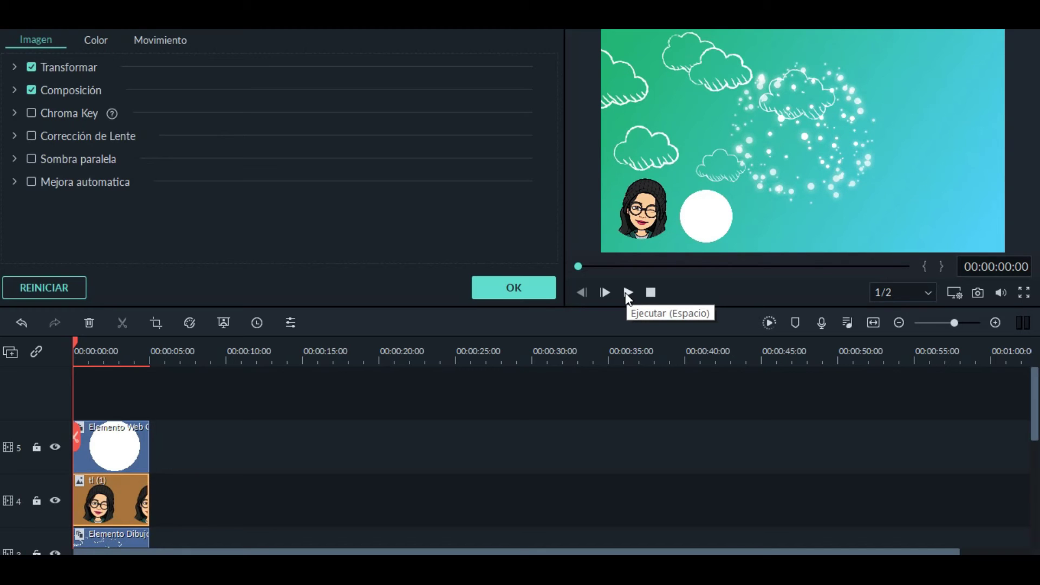
left_click(627, 293)
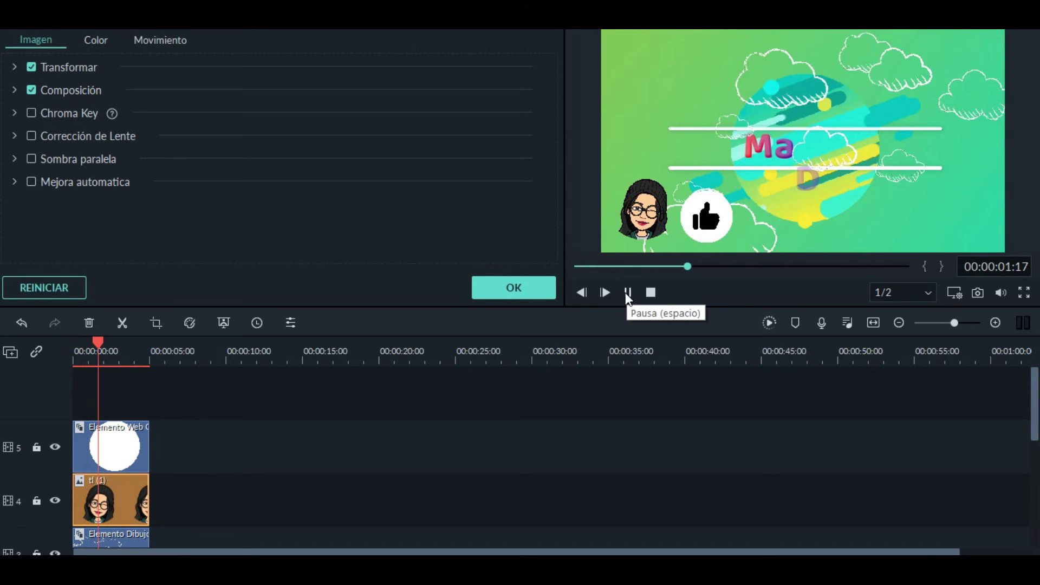
left_click(627, 293)
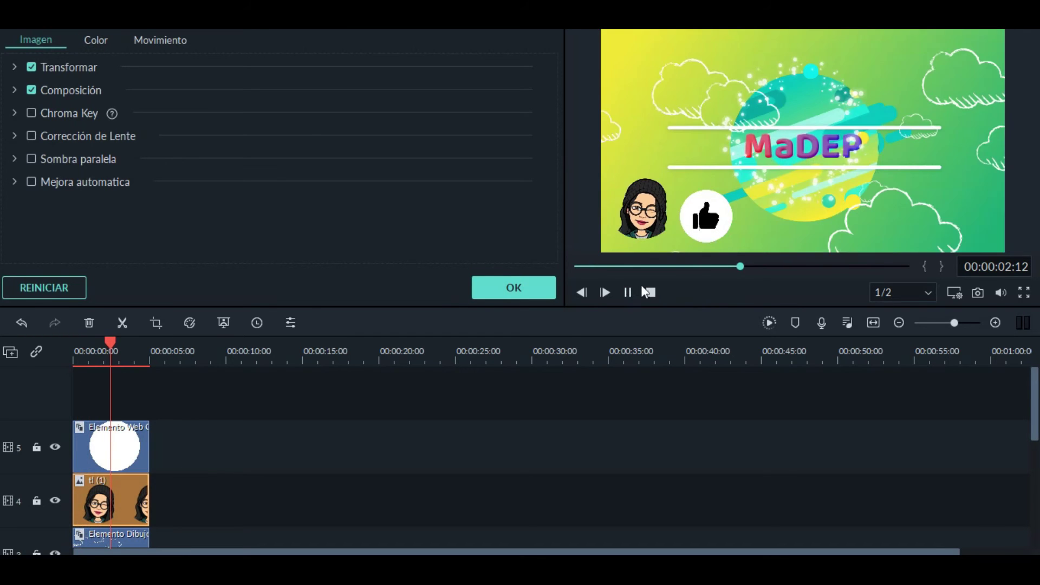
Step: Shrink the thumbs-up element slightly closer to the avatar and lower the avatar to line up with it
left_click(699, 228)
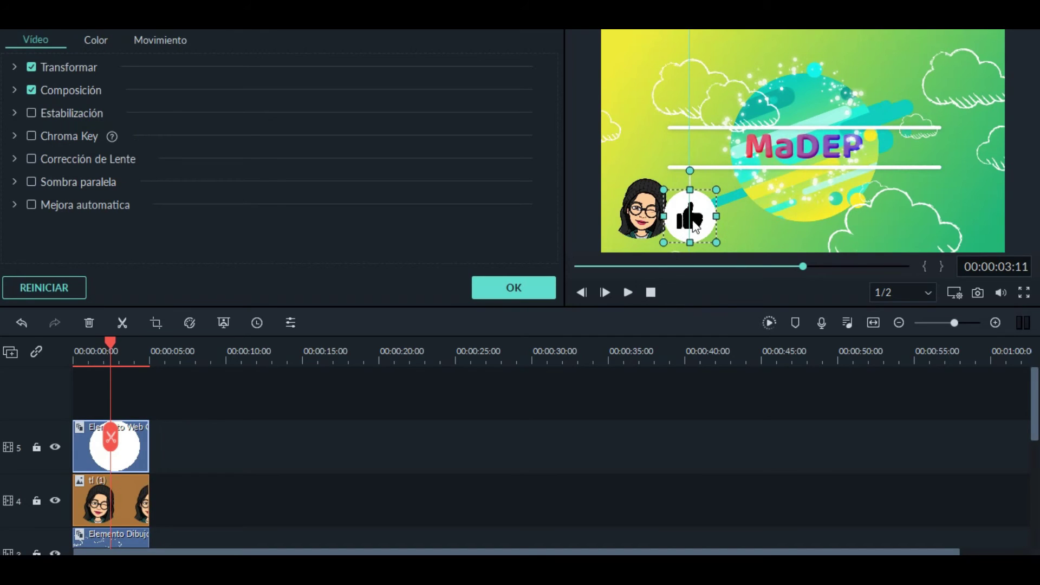
left_click_drag(699, 227, 702, 228)
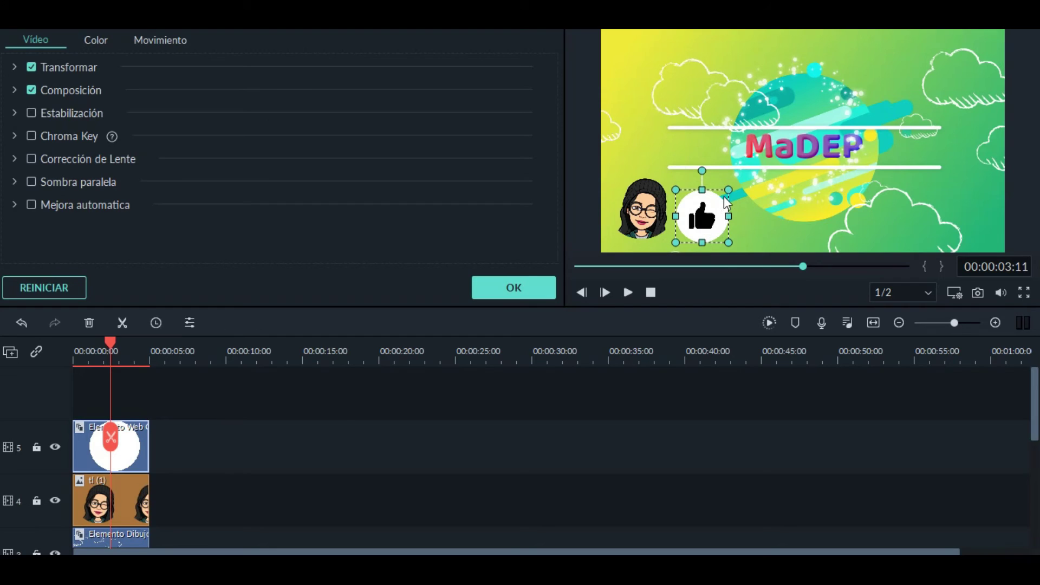
left_click_drag(727, 193, 673, 193)
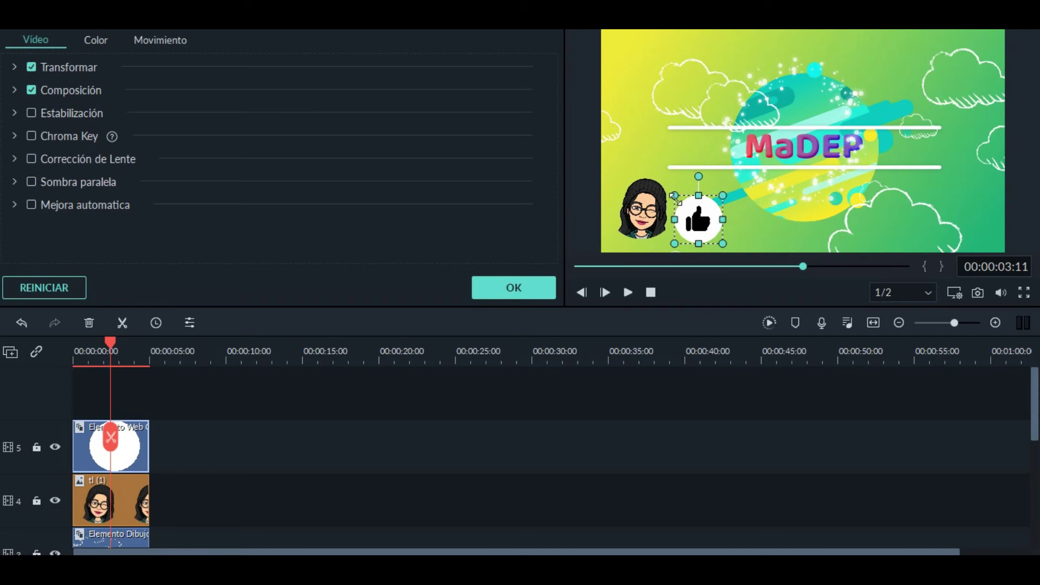
left_click(651, 216)
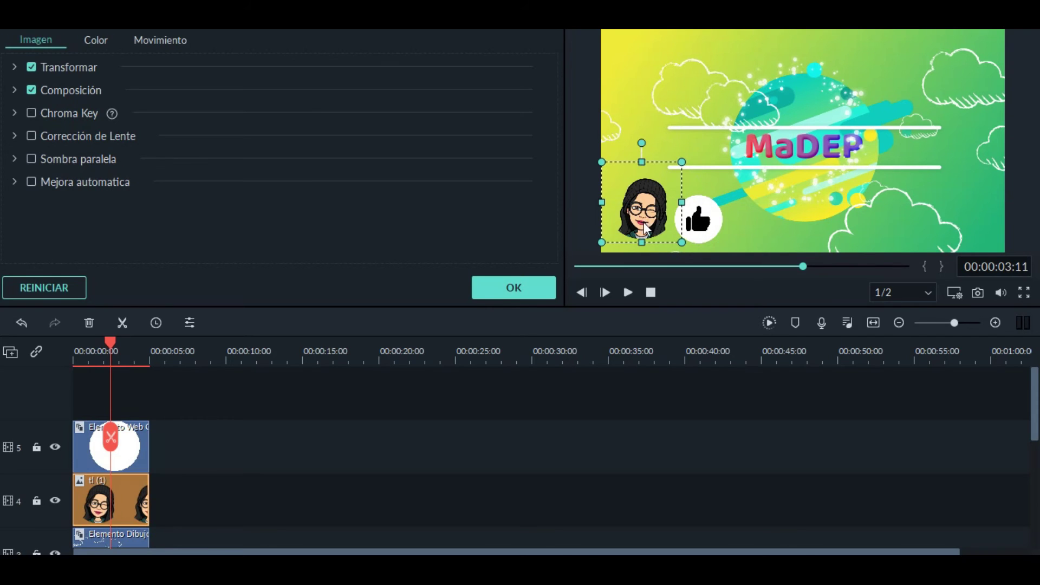
left_click_drag(644, 221, 644, 212)
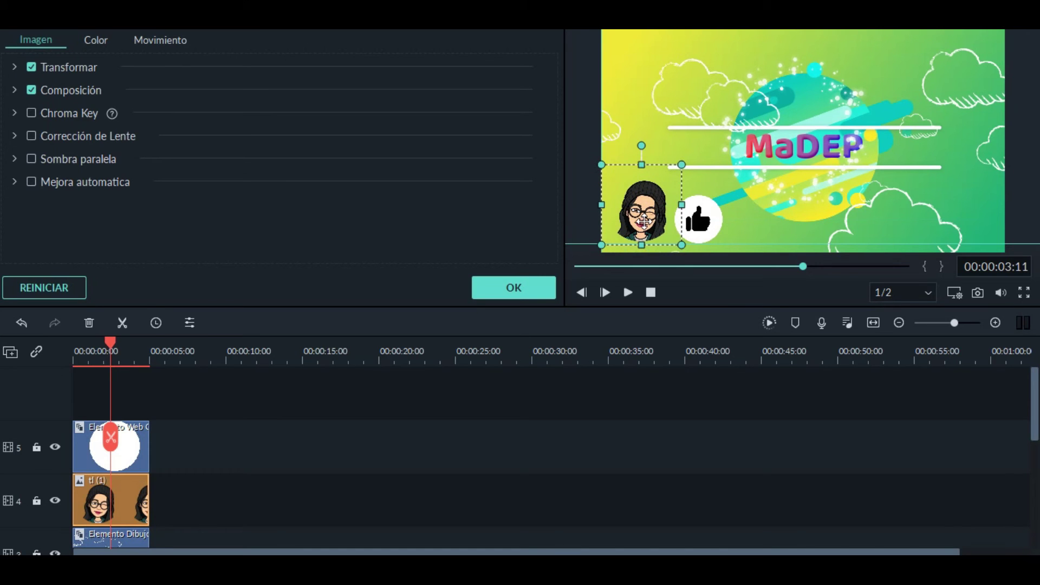
left_click(791, 199)
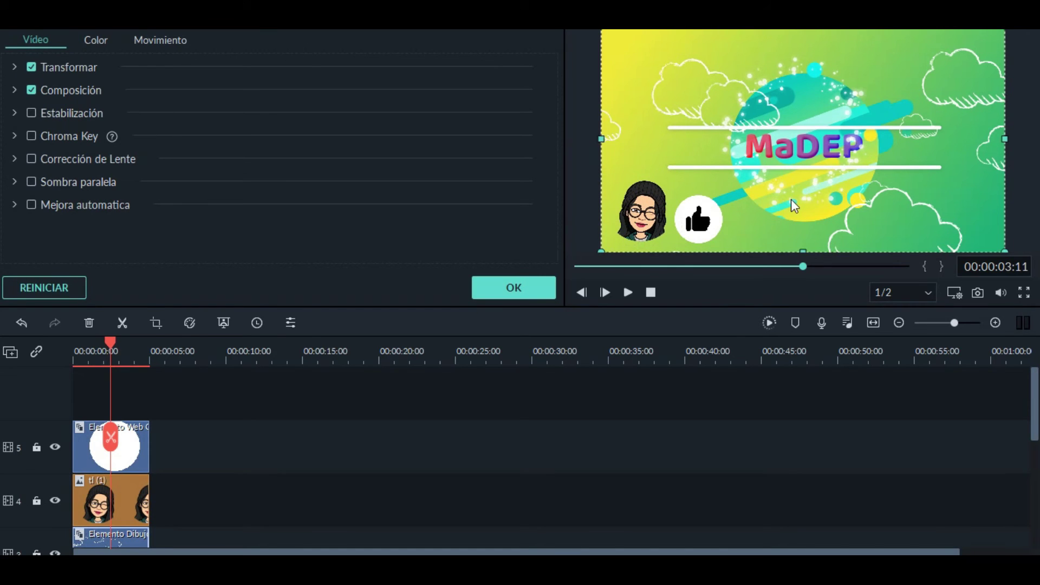
Step: Tint the thumbs-up element yellow by setting its white balance temperature to 100
left_click(699, 220)
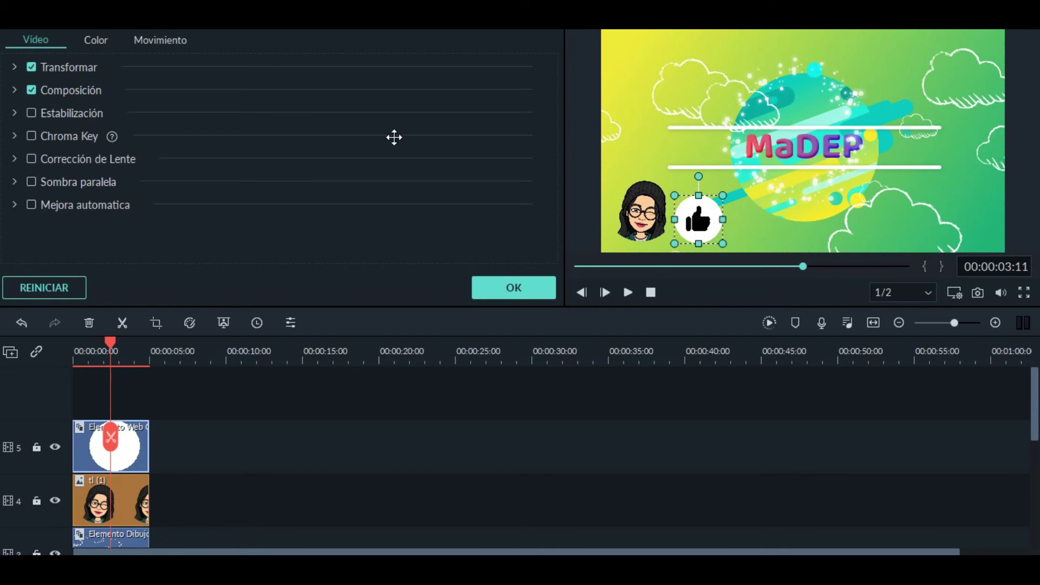
left_click(103, 41)
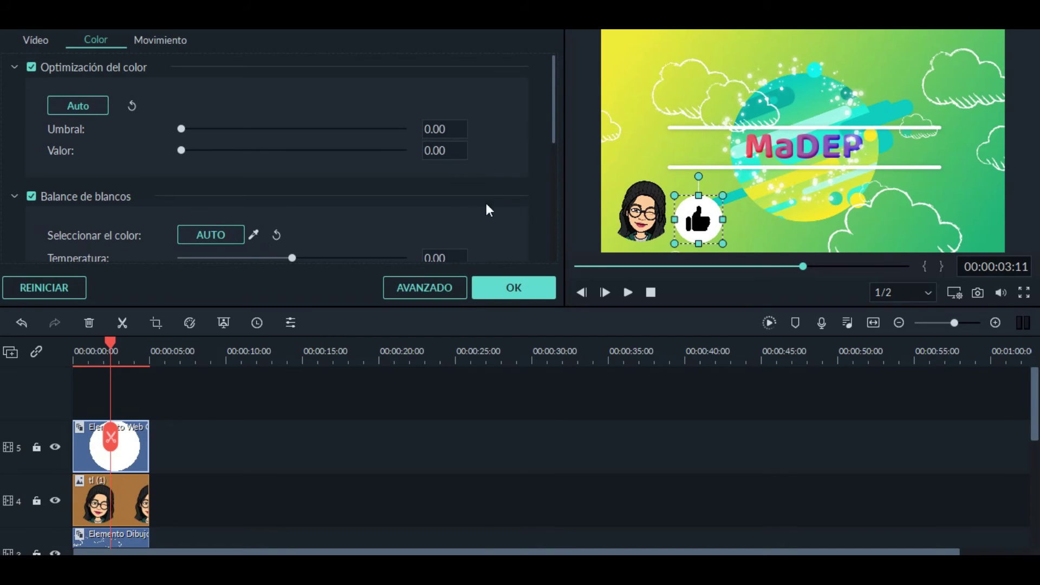
left_click(235, 233)
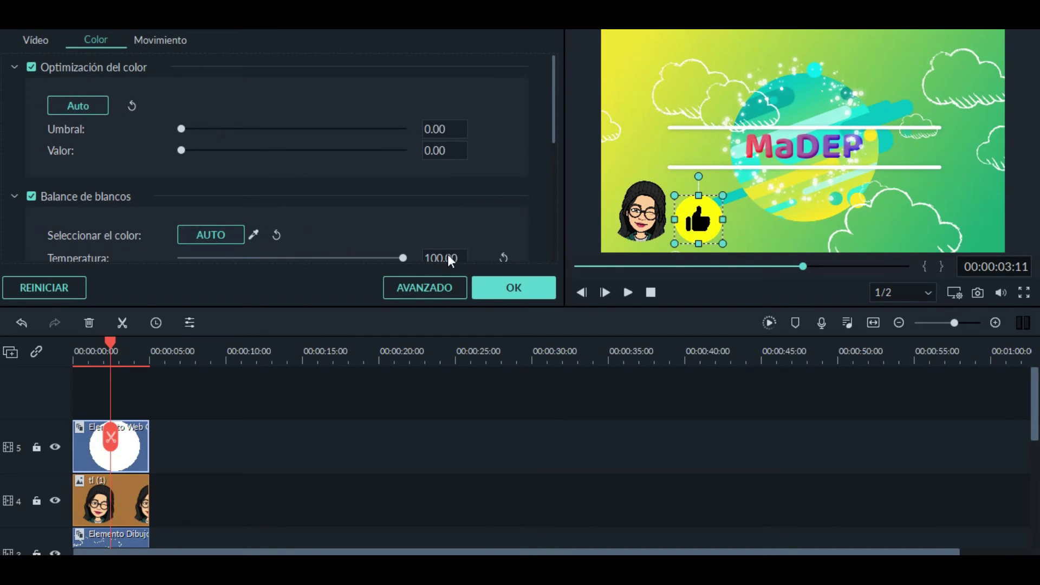
Step: Play the intro to check the yellow thumbs-up element, and accept its colour settings
left_click(627, 293)
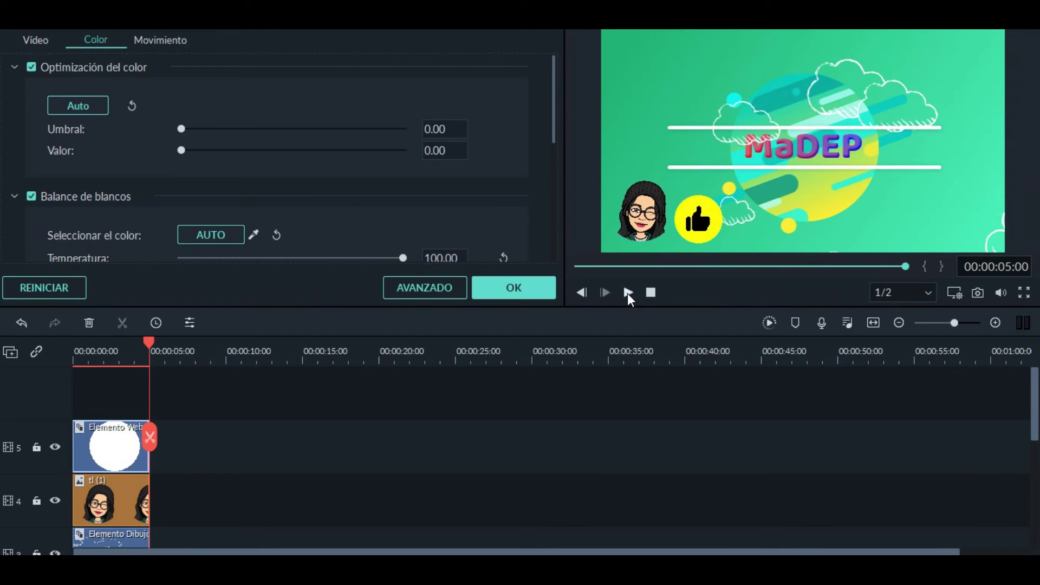
left_click(627, 292)
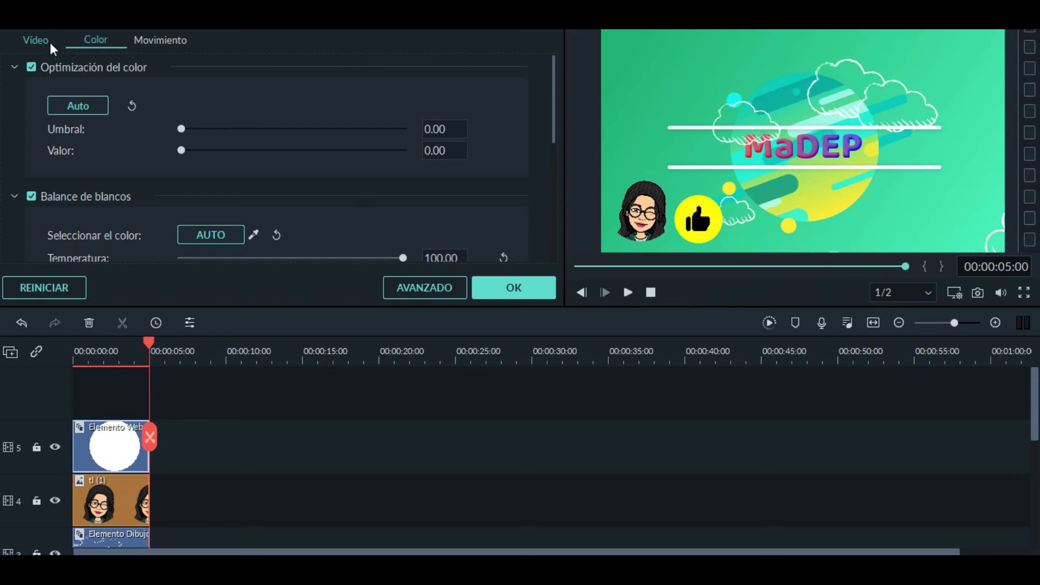
left_click(532, 286)
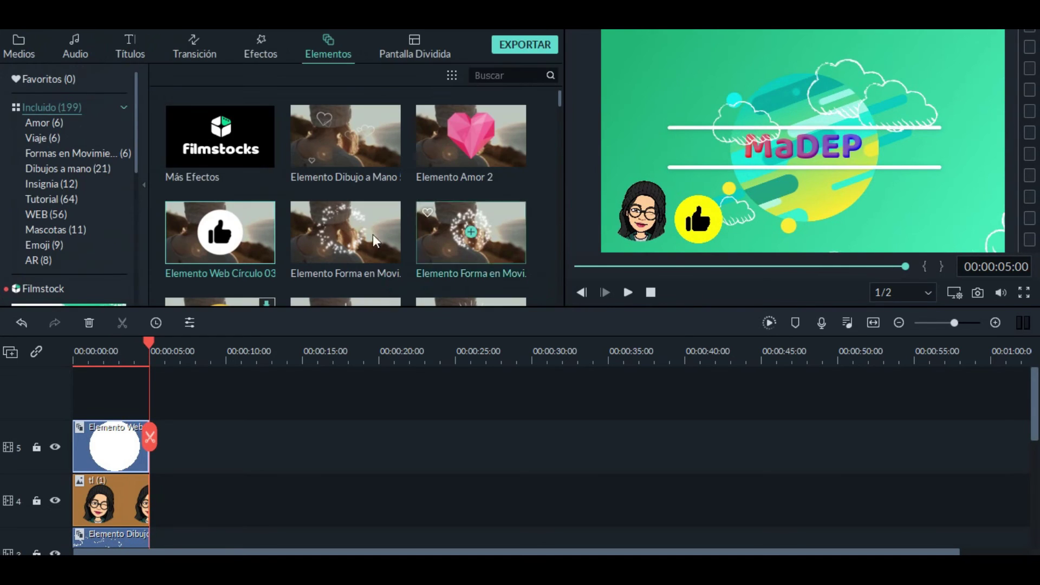
Step: Look through the included audio library for music and sound effects, and check the project's imported media
left_click(76, 50)
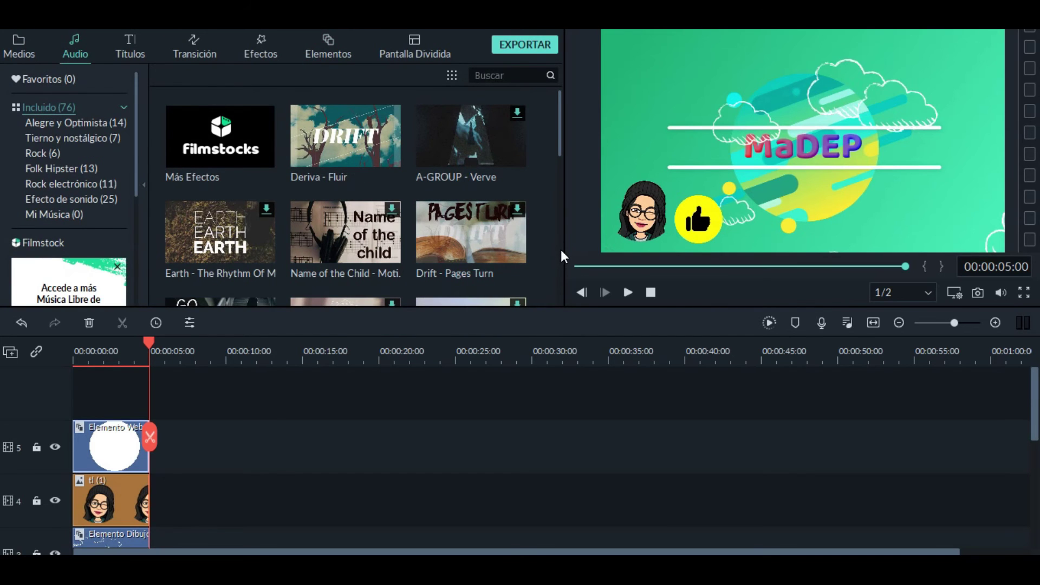
scroll(561, 249, "down", 10)
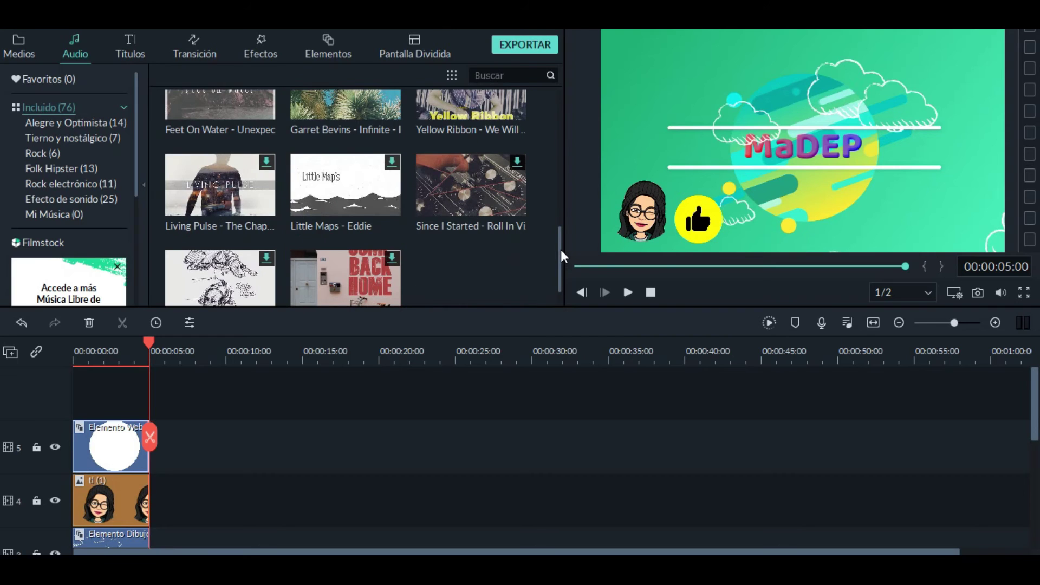
scroll(560, 294, "down", 5)
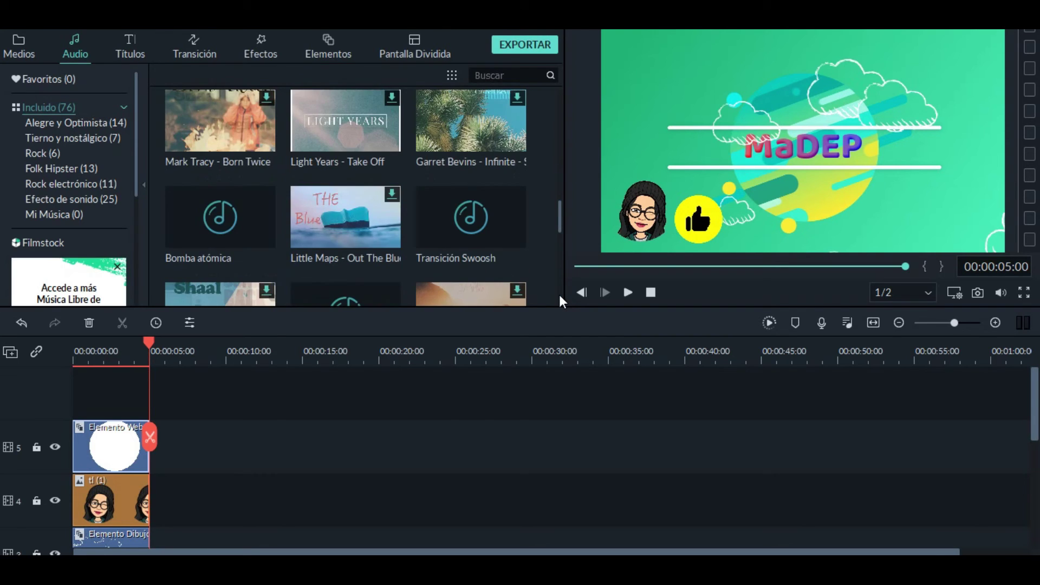
scroll(560, 295, "down", 3)
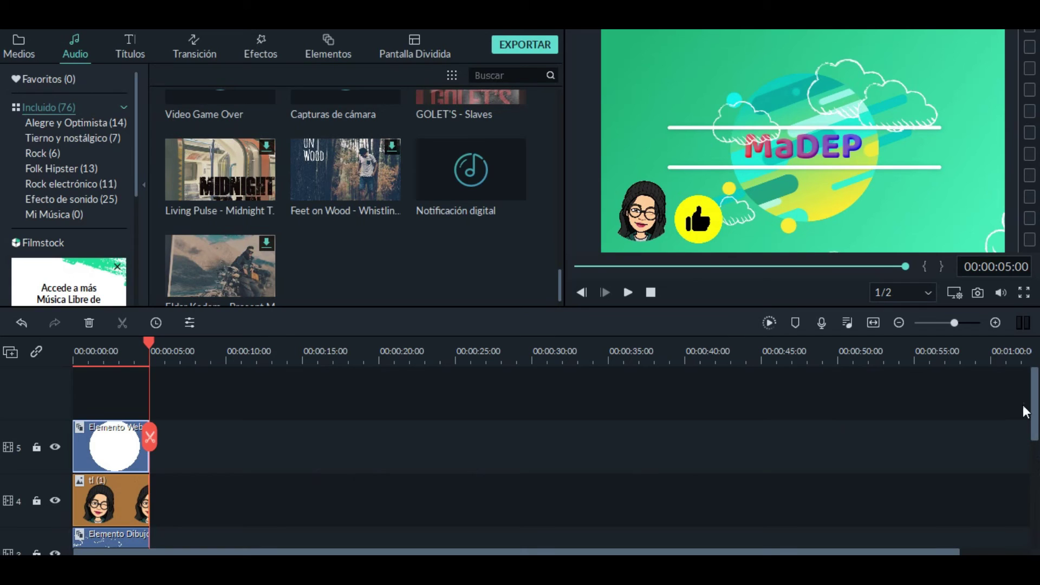
scroll(1035, 465, "down", 3)
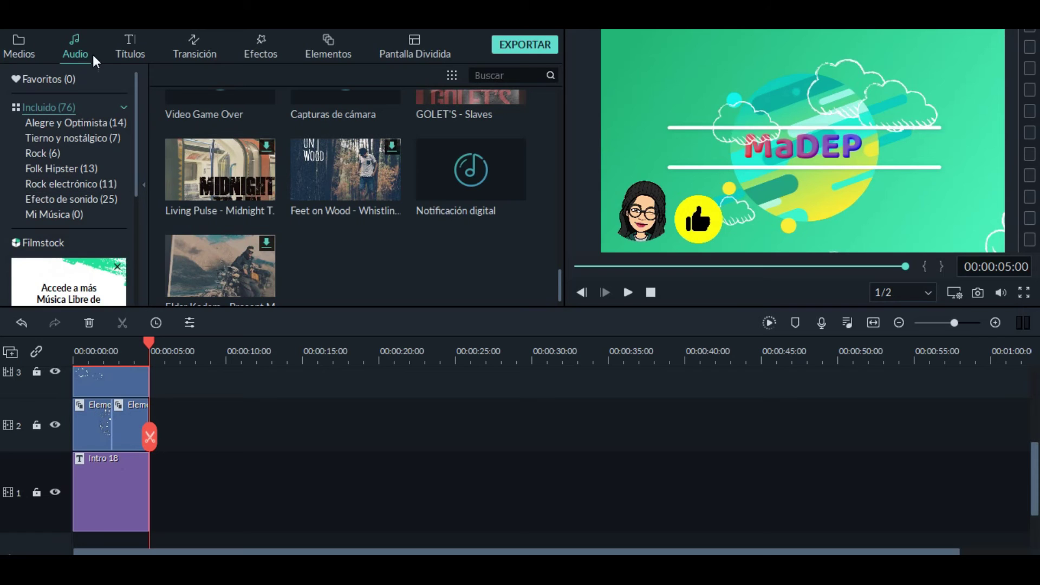
left_click(29, 54)
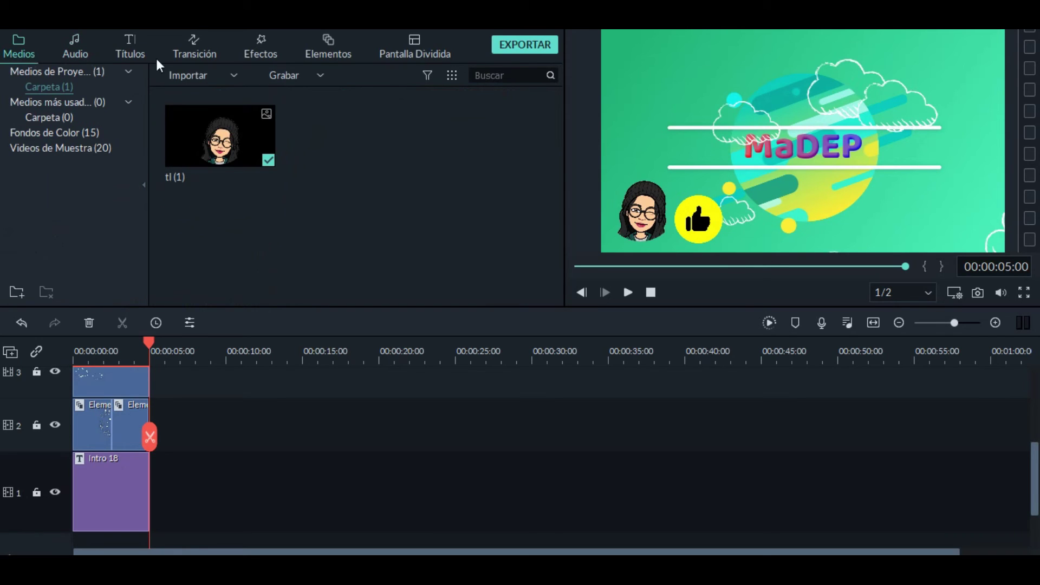
left_click(221, 139)
left_click(80, 41)
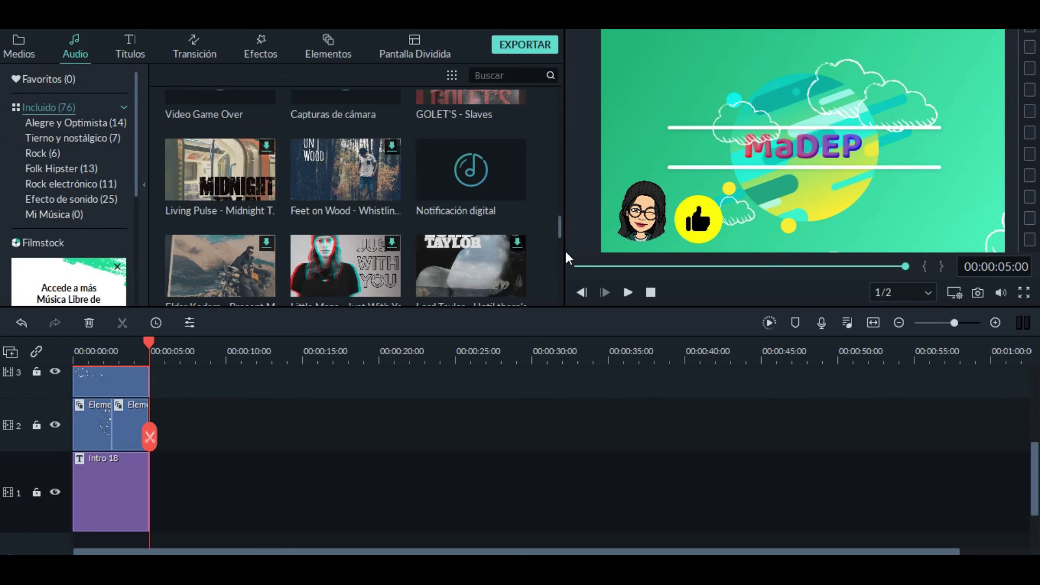
scroll(560, 267, "down", 4)
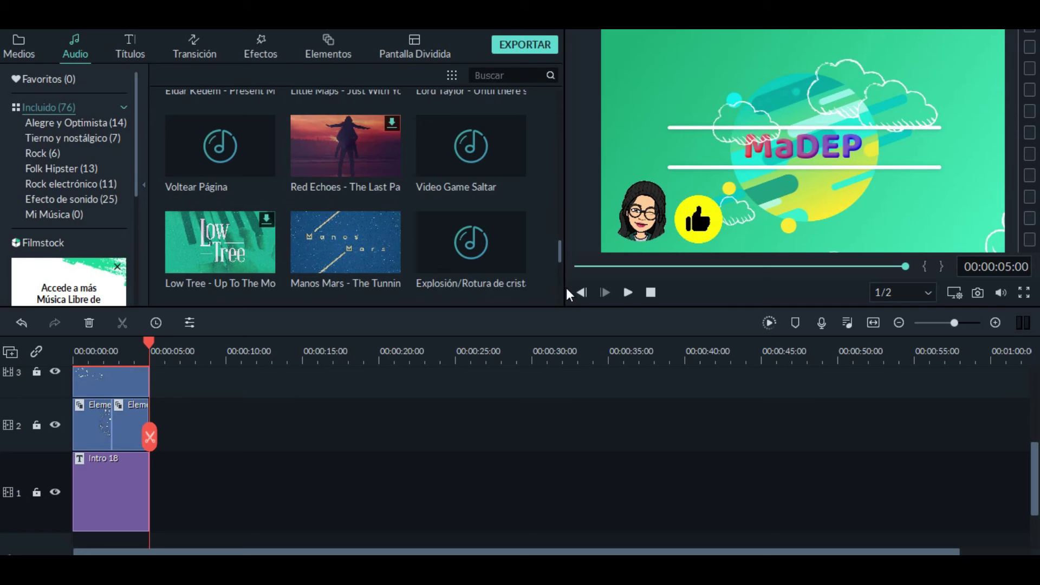
scroll(558, 288, "down", 2)
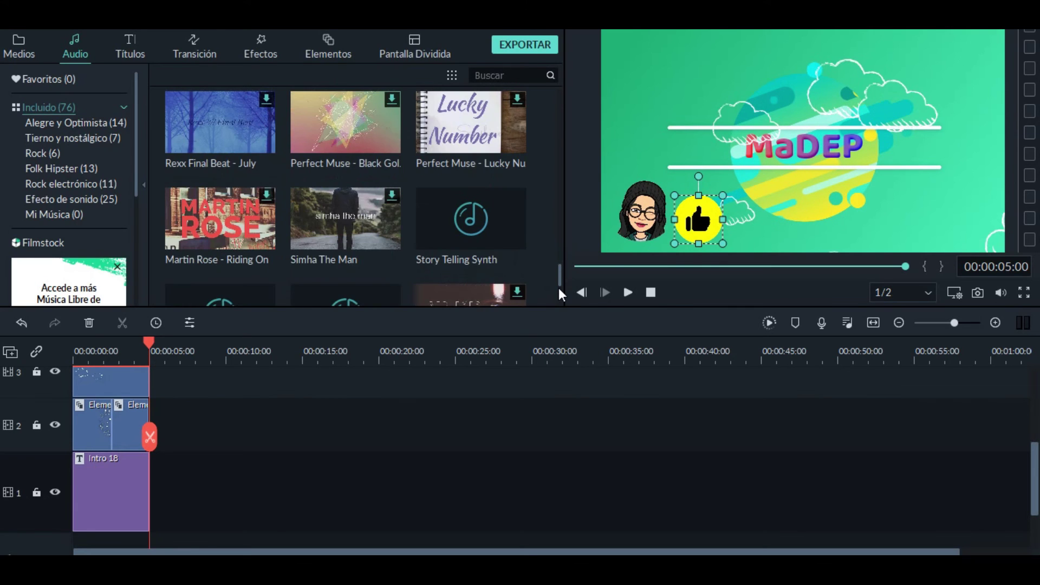
scroll(559, 291, "down", 3)
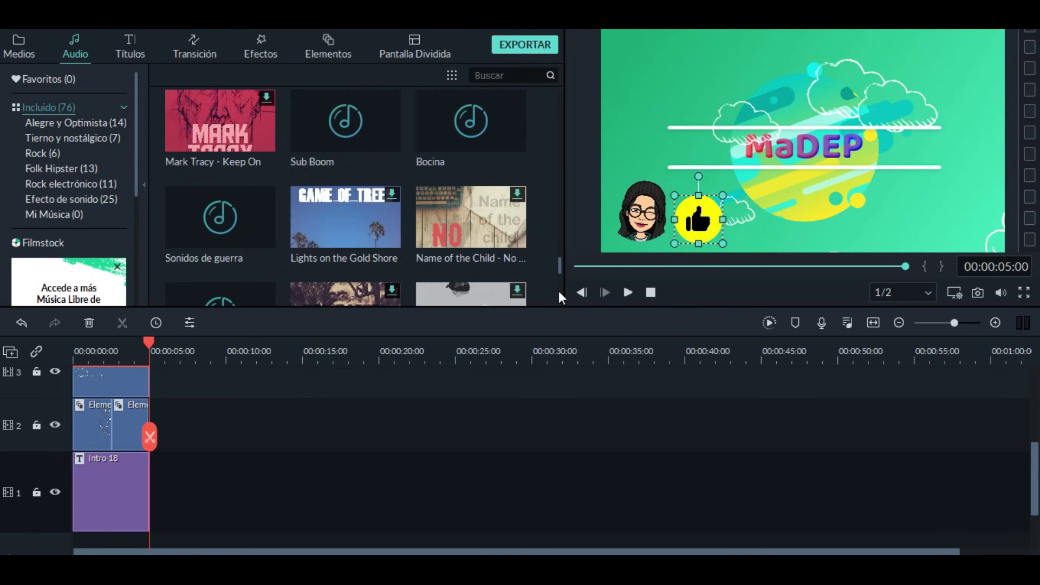
scroll(558, 292, "down", 3)
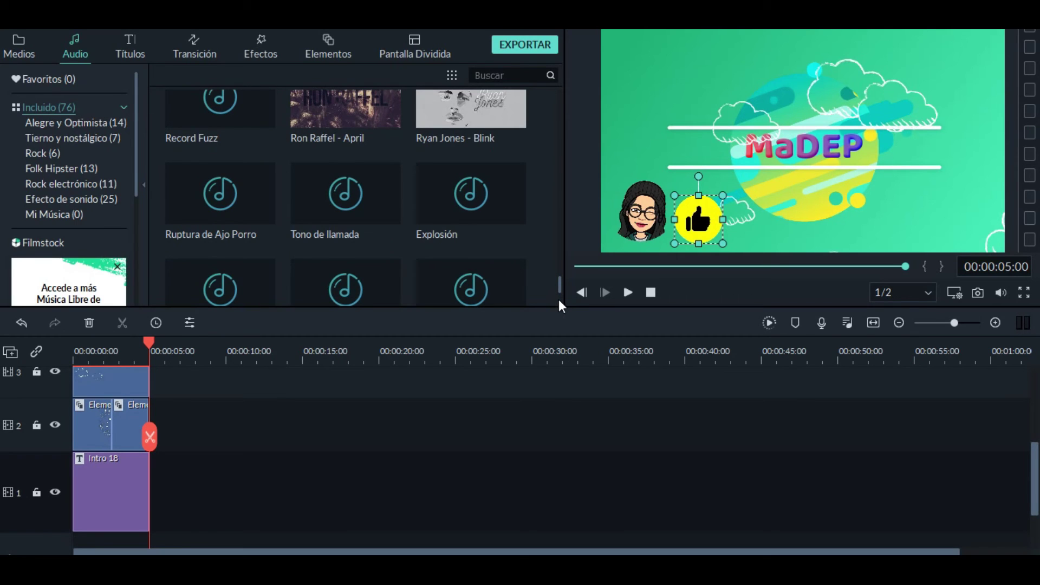
scroll(561, 306, "down", 2)
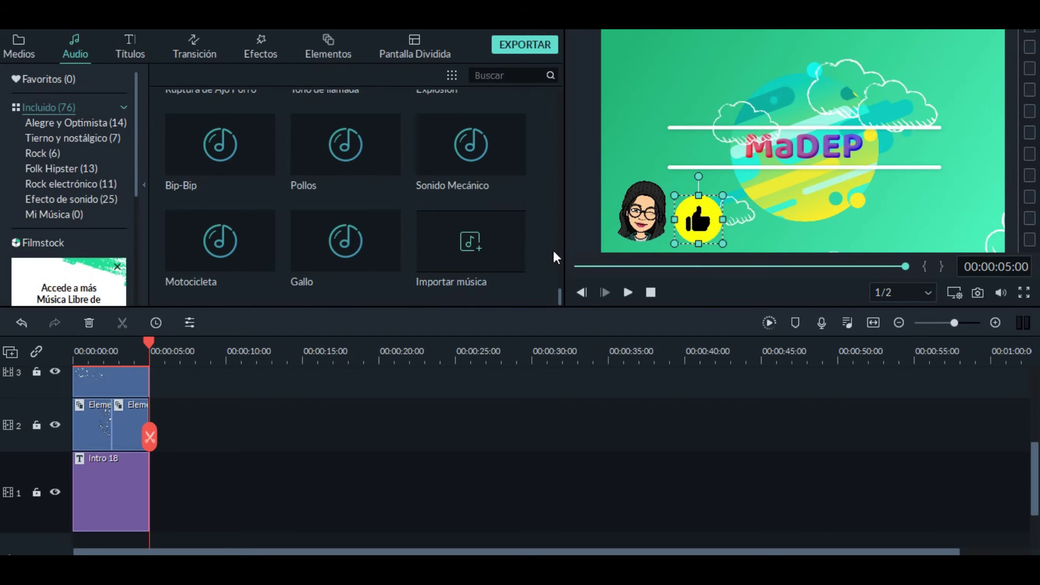
scroll(561, 253, "up", 3)
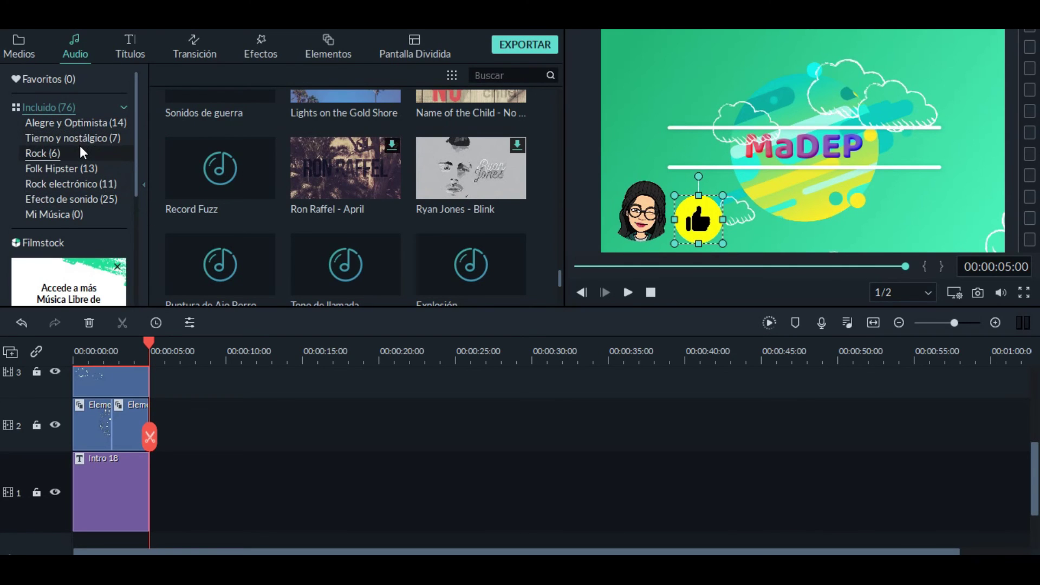
Step: Add the Benjamin Thompson track from the Tierno y nostálgico category beneath the intro, matching its length, and return the playhead to the start
left_click(87, 189)
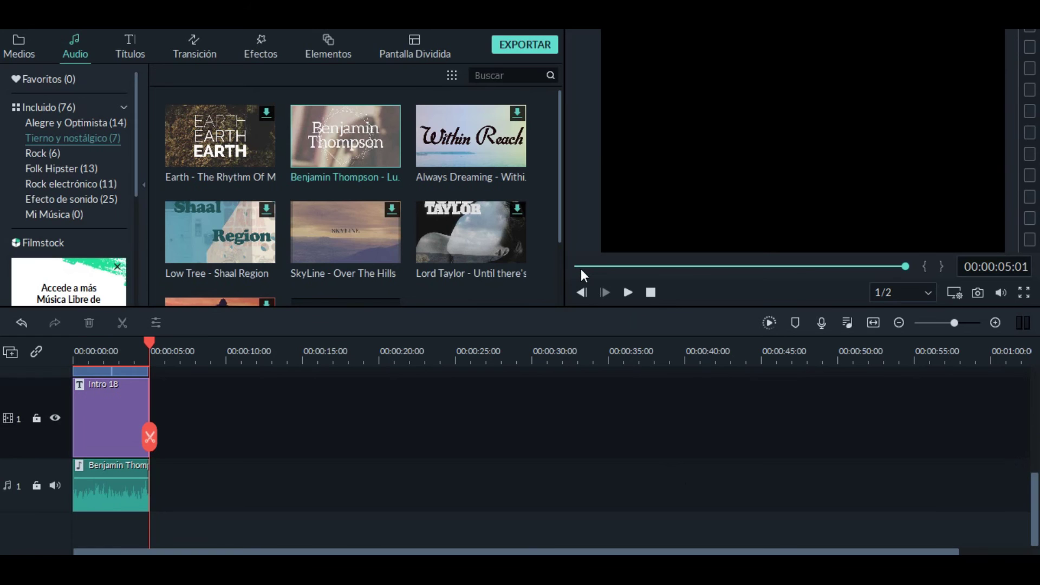
left_click(580, 269)
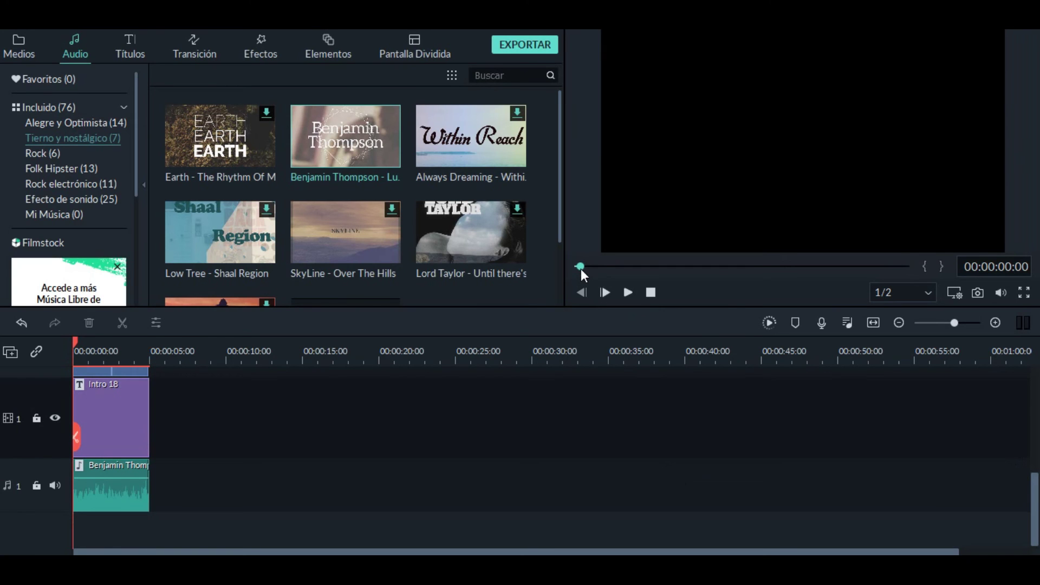
left_click_drag(1035, 480, 1031, 432)
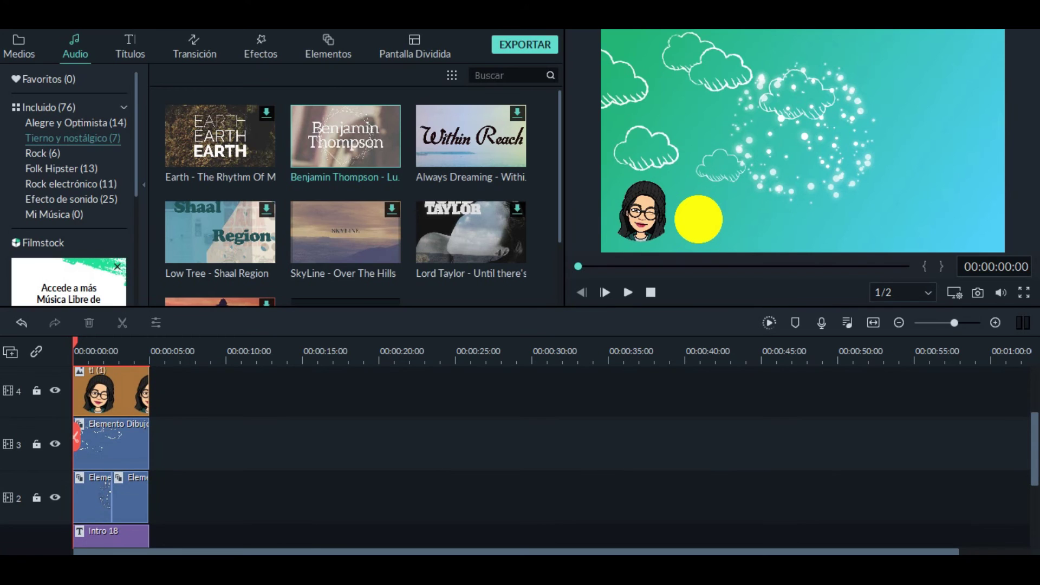
left_click_drag(1037, 445, 1037, 510)
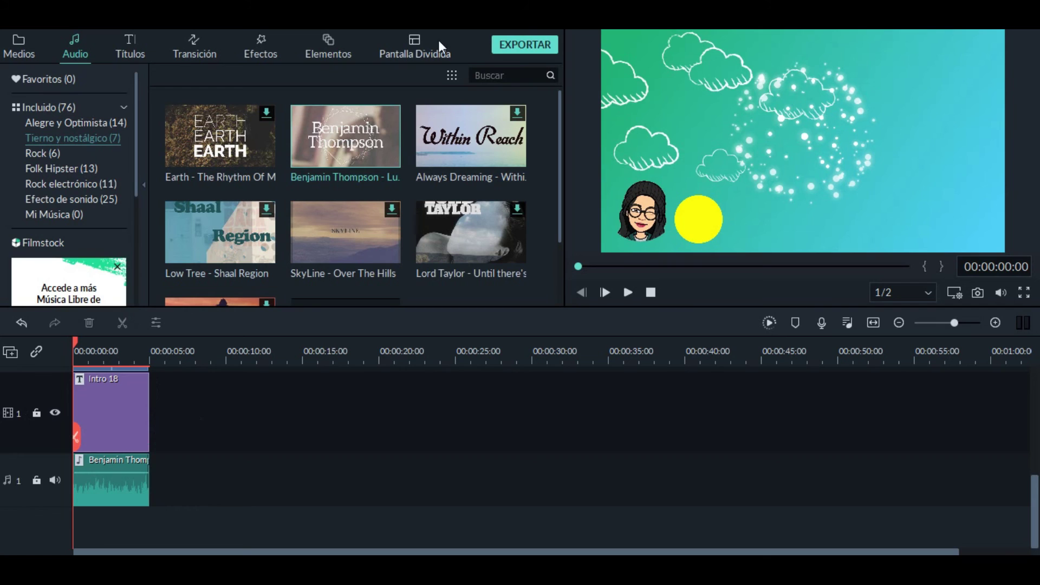
Step: Export the intro to the computer as an MP4 file named intromadep
left_click(541, 45)
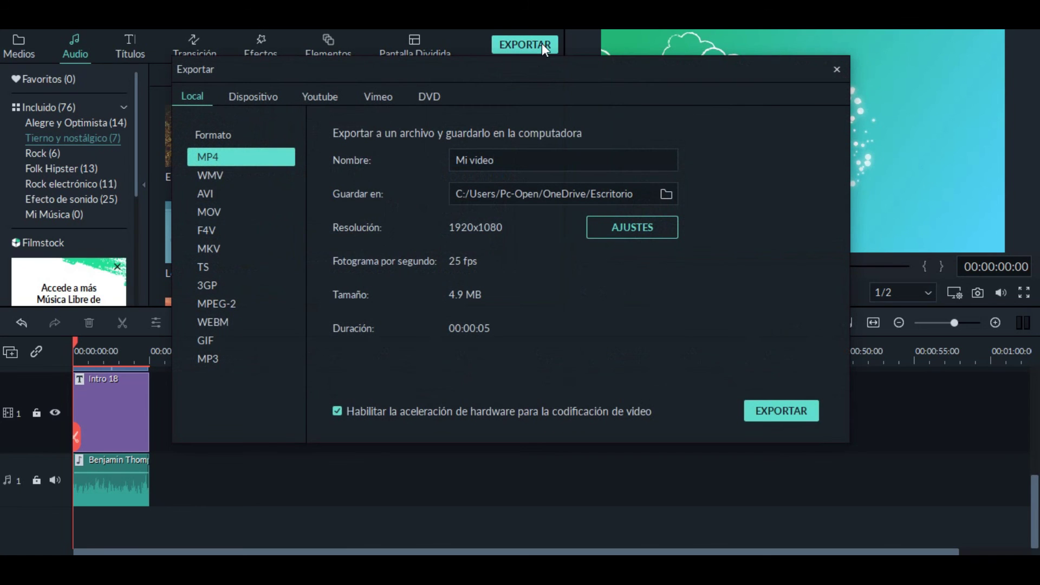
key("BackSpace")
key("BackSpace")
key("BackSpace")
key("BackSpace")
key("BackSpace")
key("BackSpace")
key("BackSpace")
key("BackSpace")
type("intromadep")
left_click(784, 411)
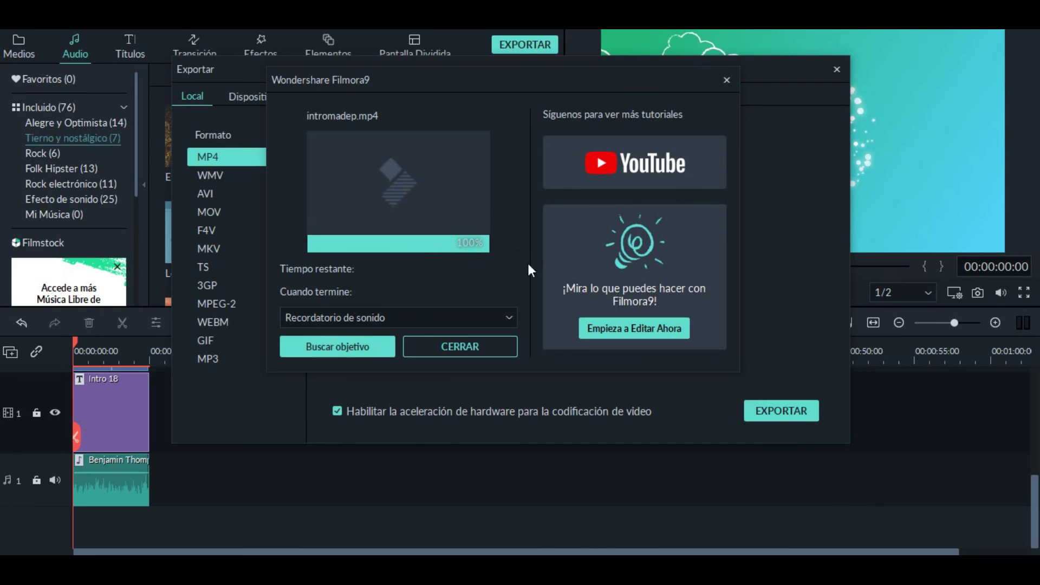
Step: Review the export's completion actions and play the exported intromadep video in the media player
left_click(435, 319)
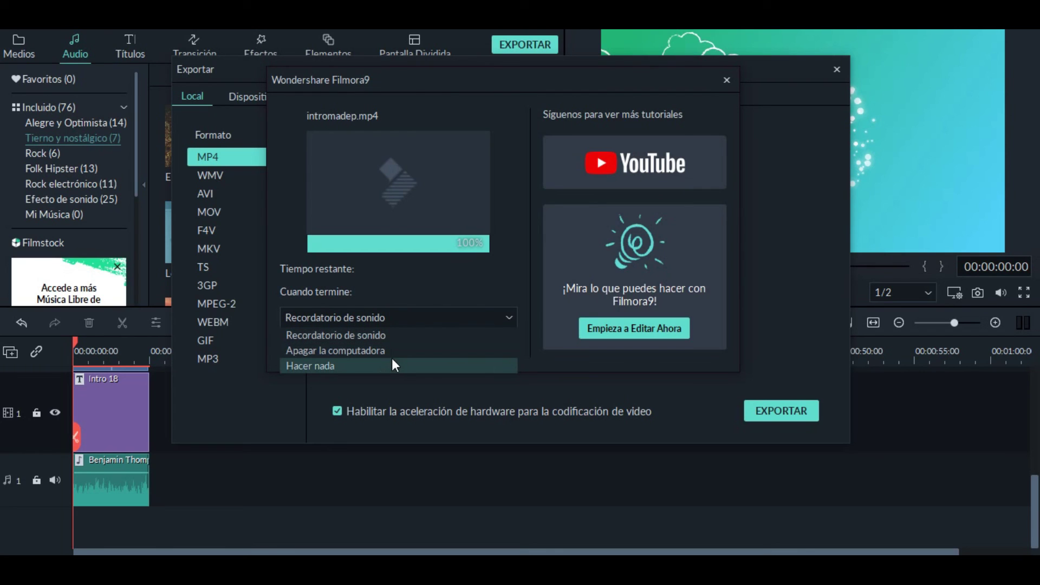
left_click(463, 286)
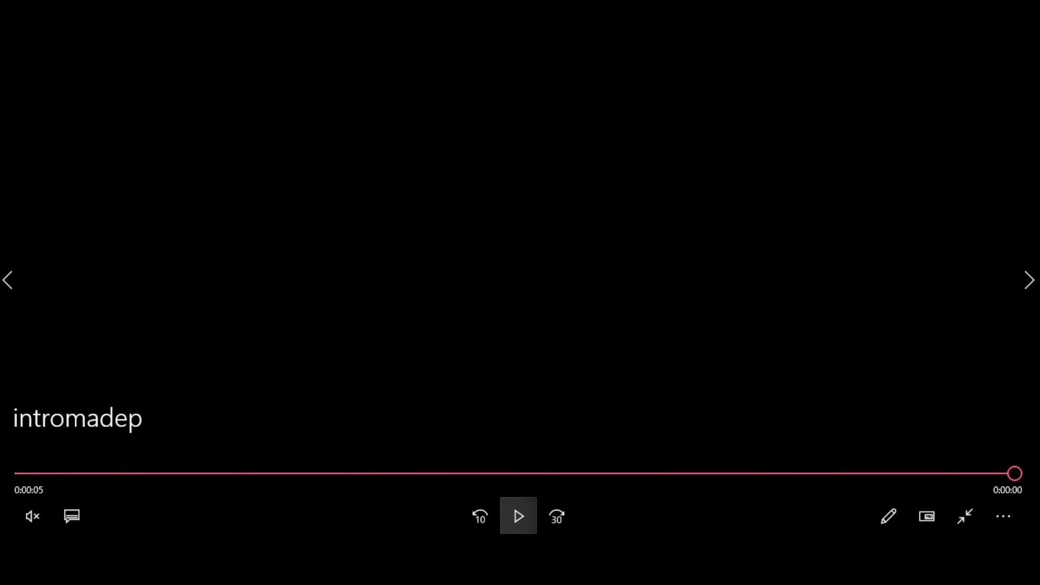
key("space")
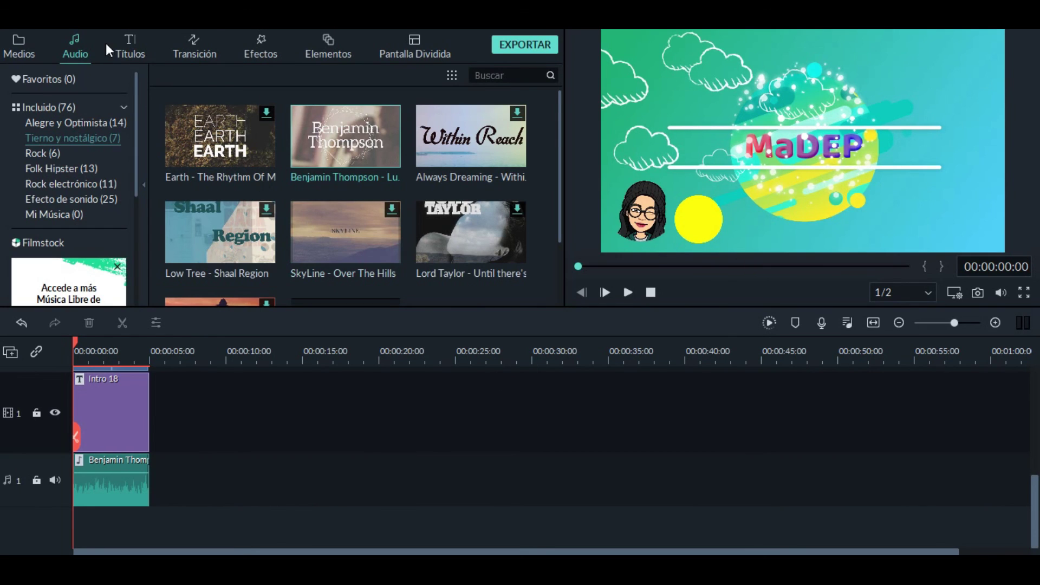
Step: Return to Filmora9 and show the library of opening title templates
left_click(142, 51)
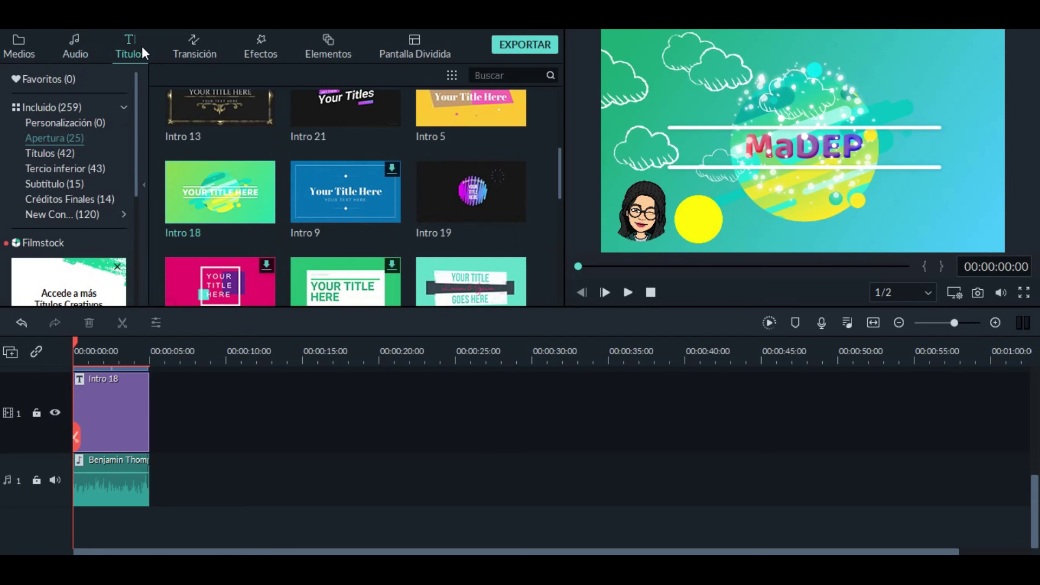